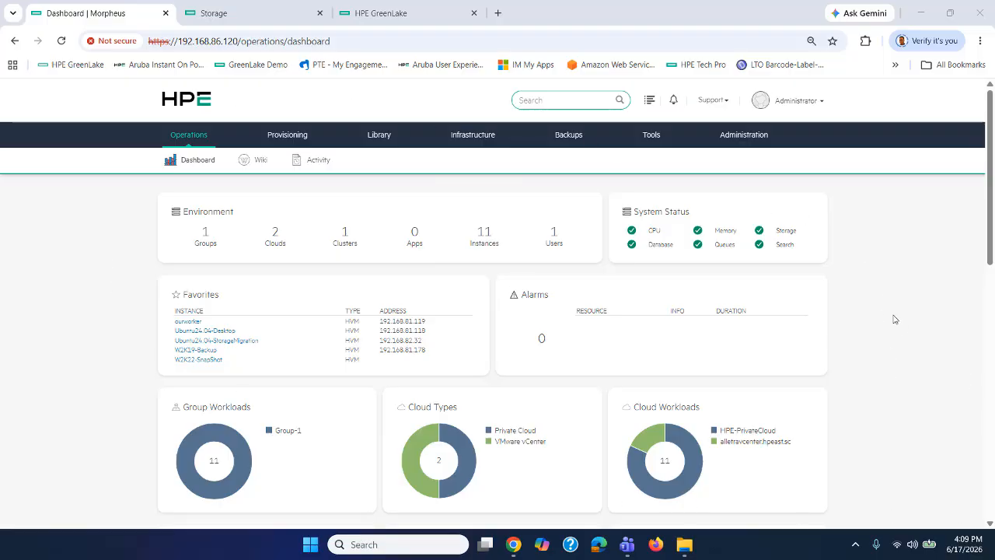
Step: Log in to the HPE GreenLake for Block Storage console at 192.168.86.121 as admin with the account password
left_click(253, 15)
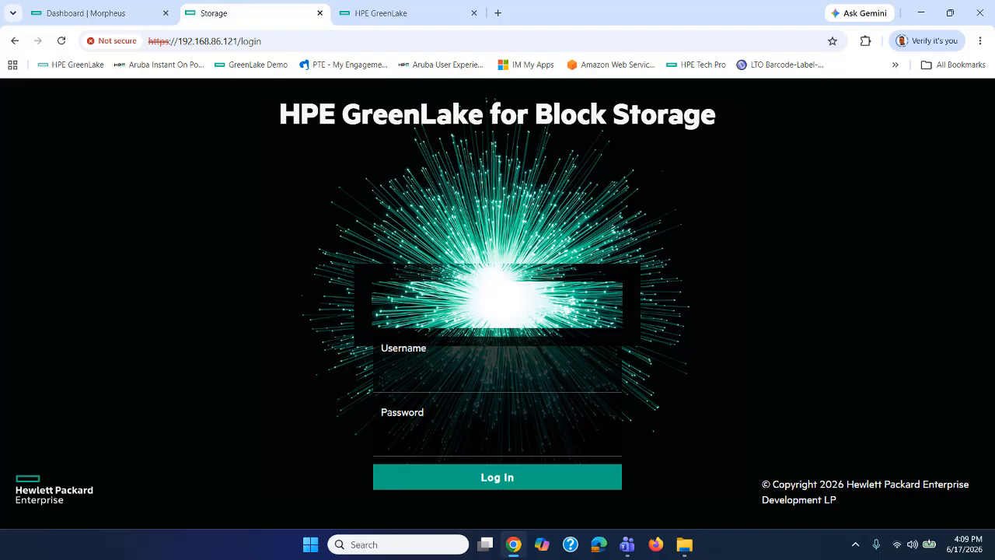
left_click(387, 377)
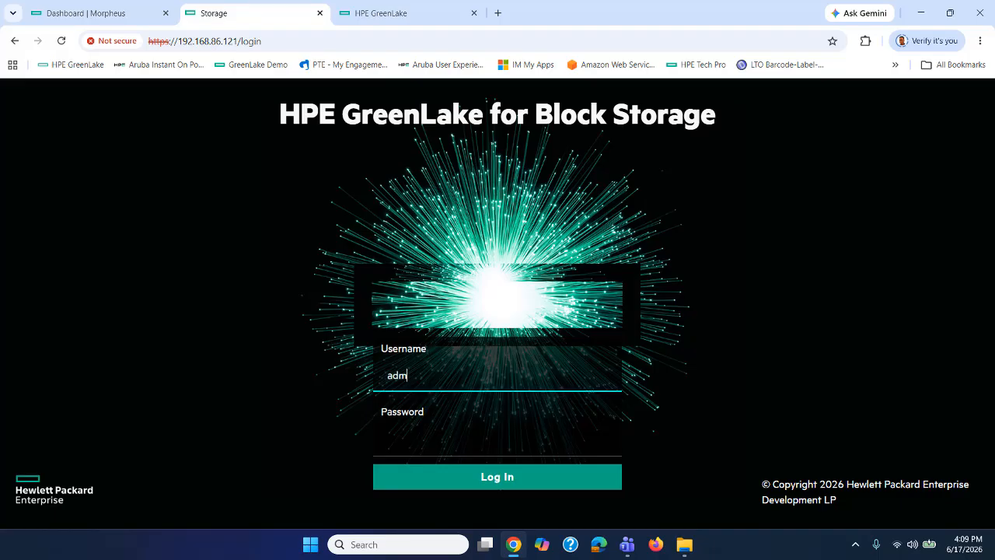
key("Tab")
type("•••")
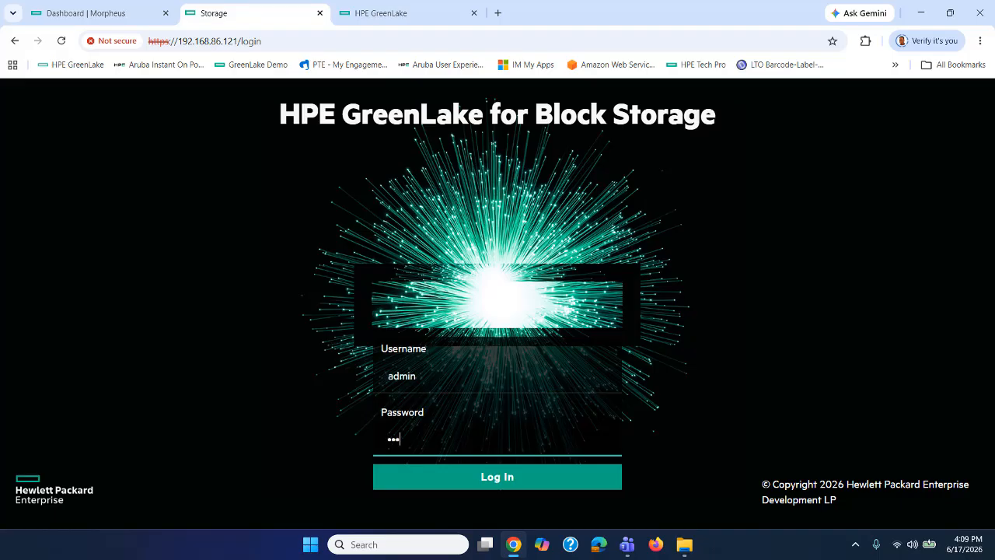
type("•••••")
key("Return")
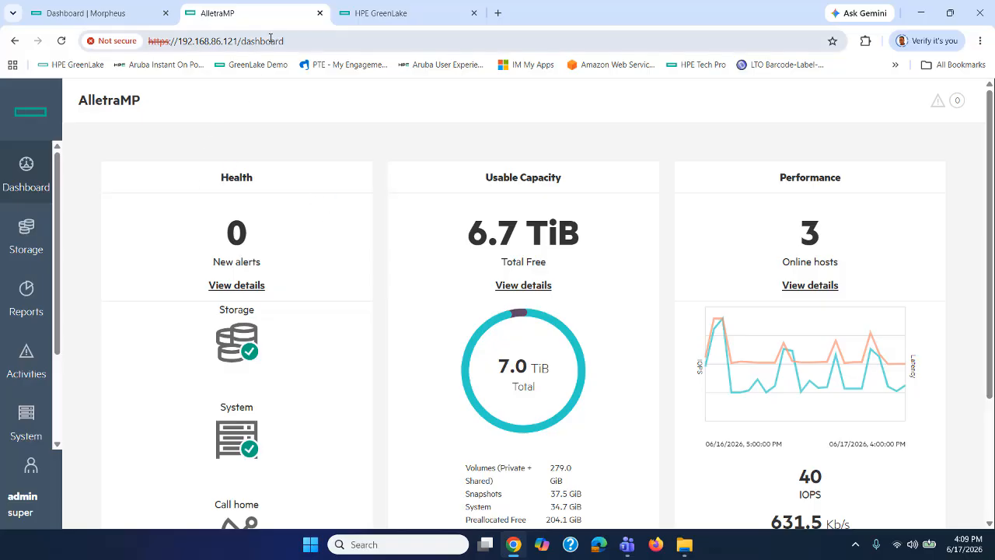
left_click(225, 42)
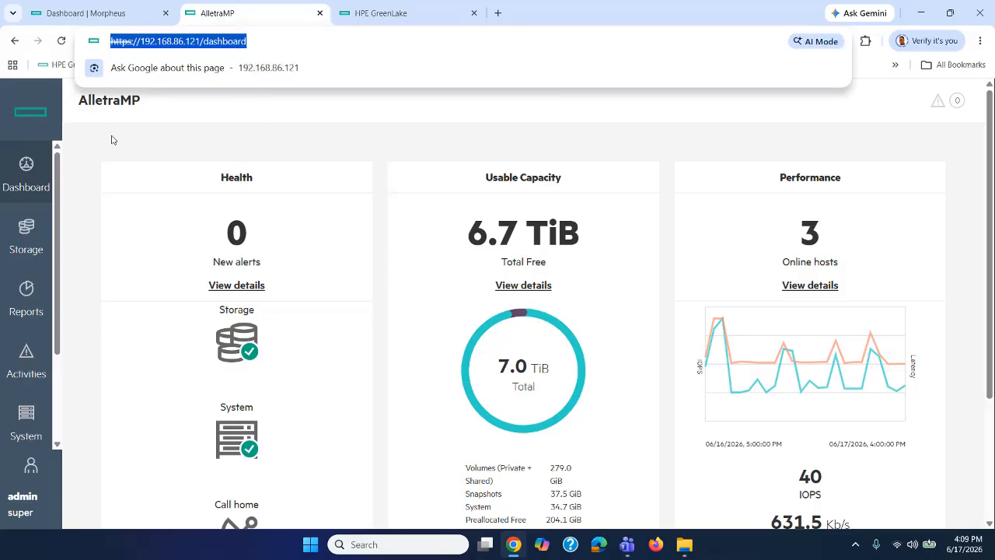
left_click(96, 153)
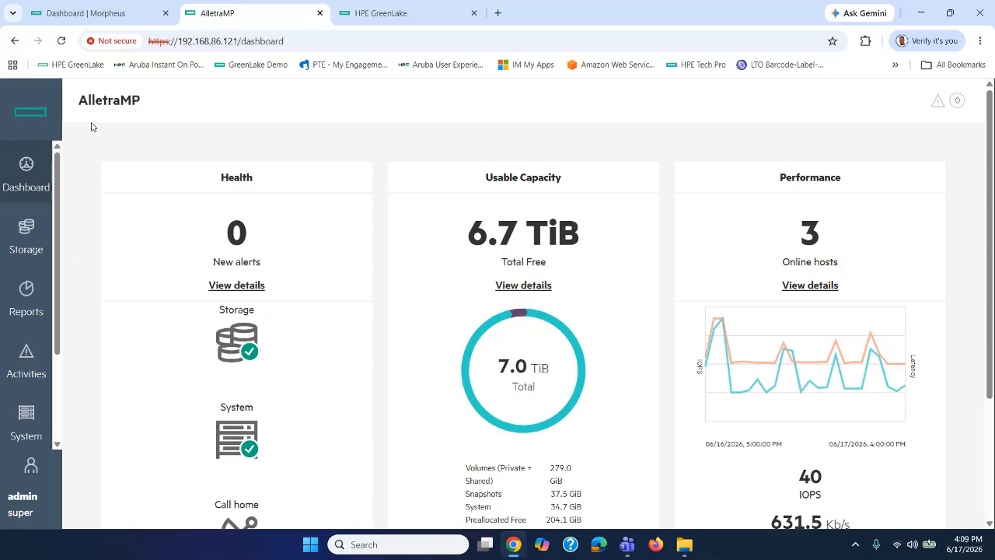
Step: Switch to HPE GreenLake and launch Block Storage from the Data Services console
left_click(377, 16)
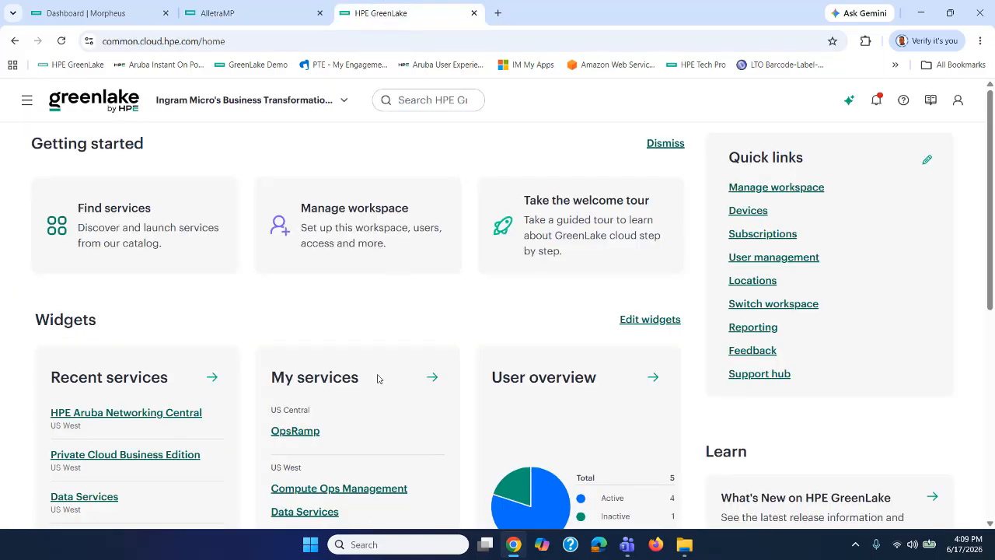
left_click(91, 502)
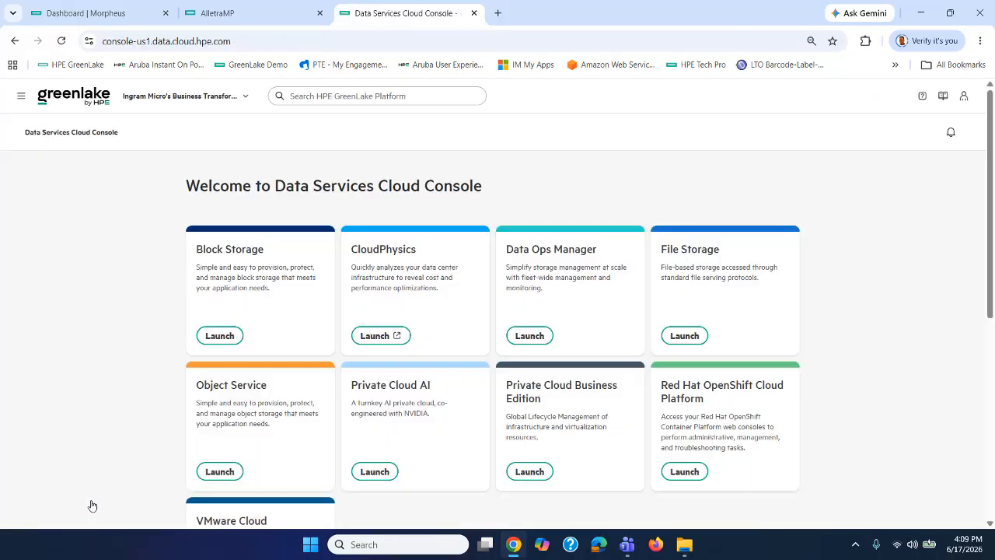
left_click(219, 335)
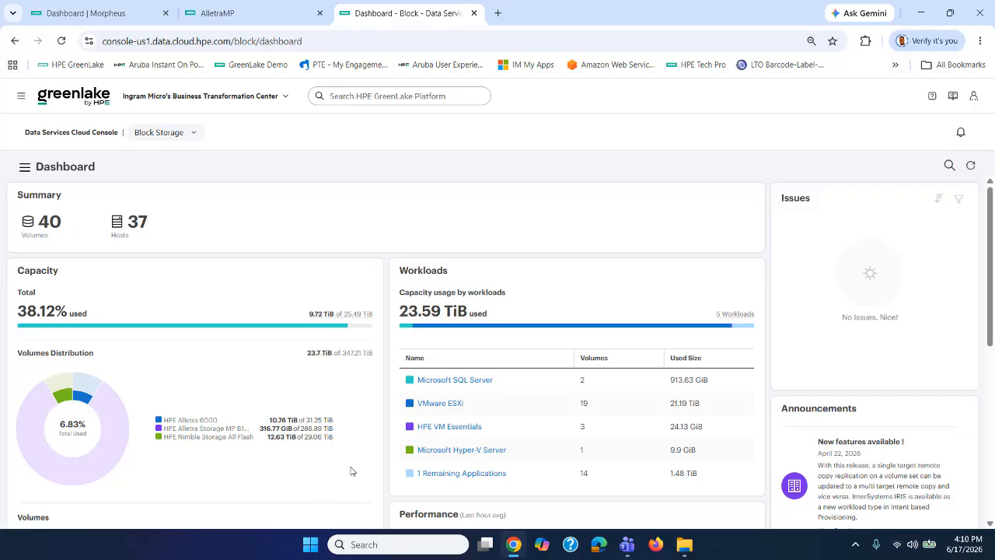
Step: Open the Block Storage volumes list and filter it to the AlletraMP system
mouse_move(131, 448)
left_click(24, 167)
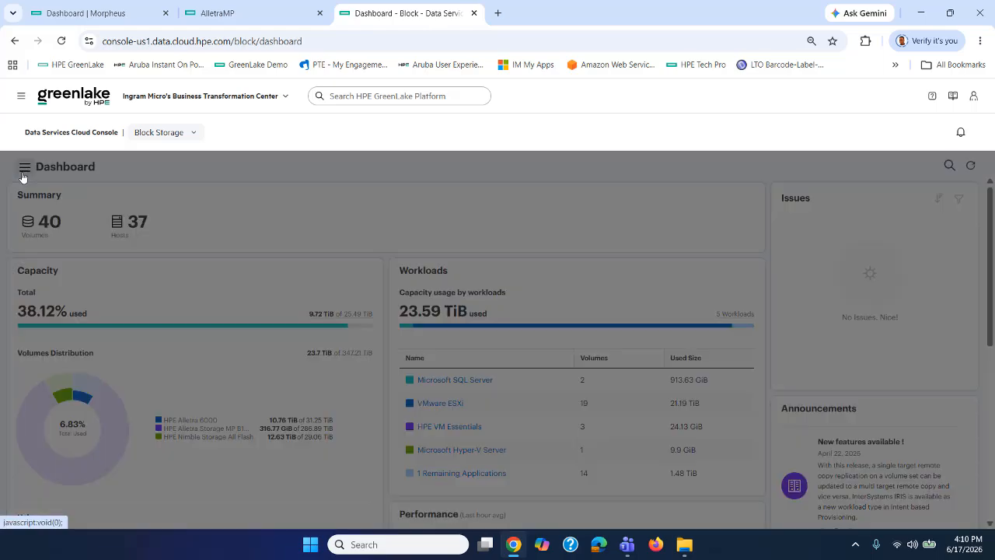
left_click(39, 227)
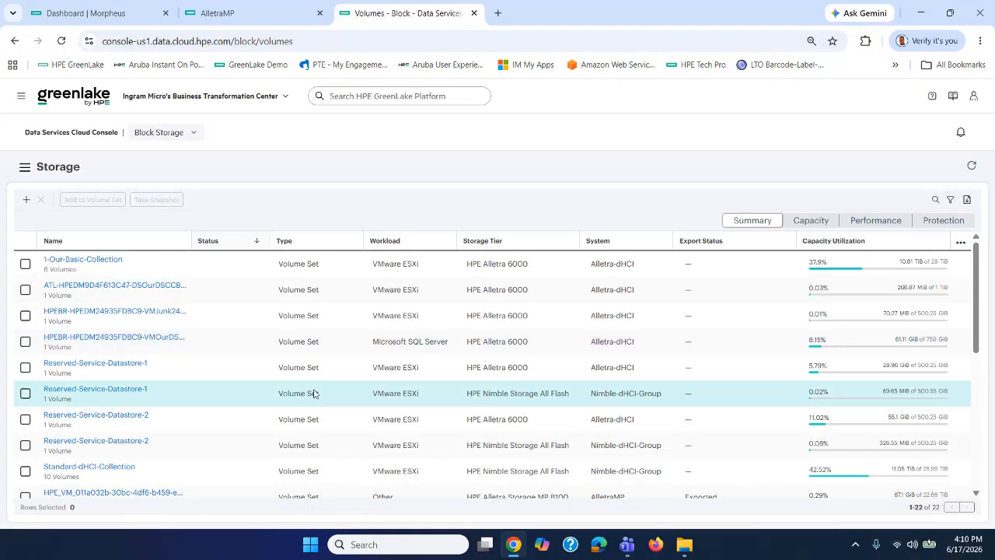
left_click(953, 203)
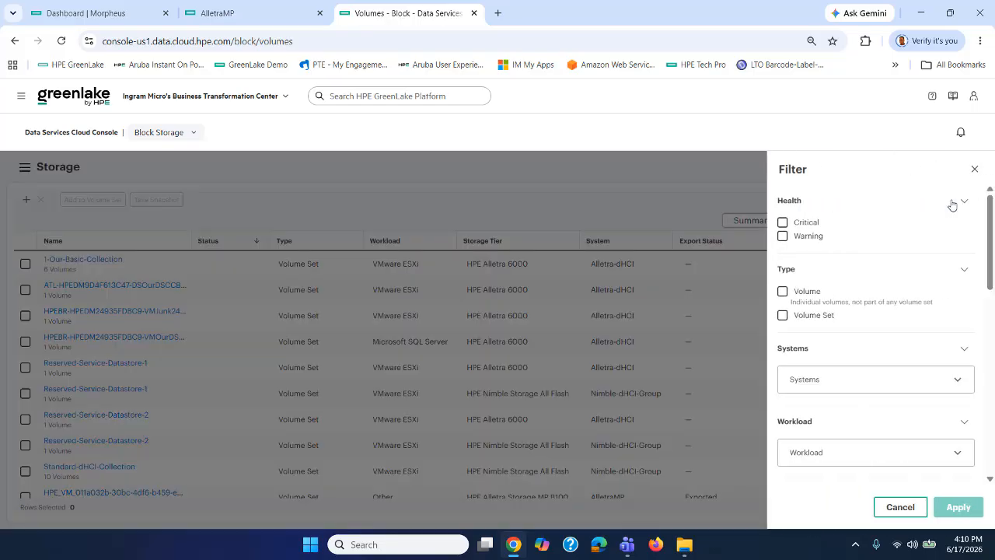
left_click(847, 384)
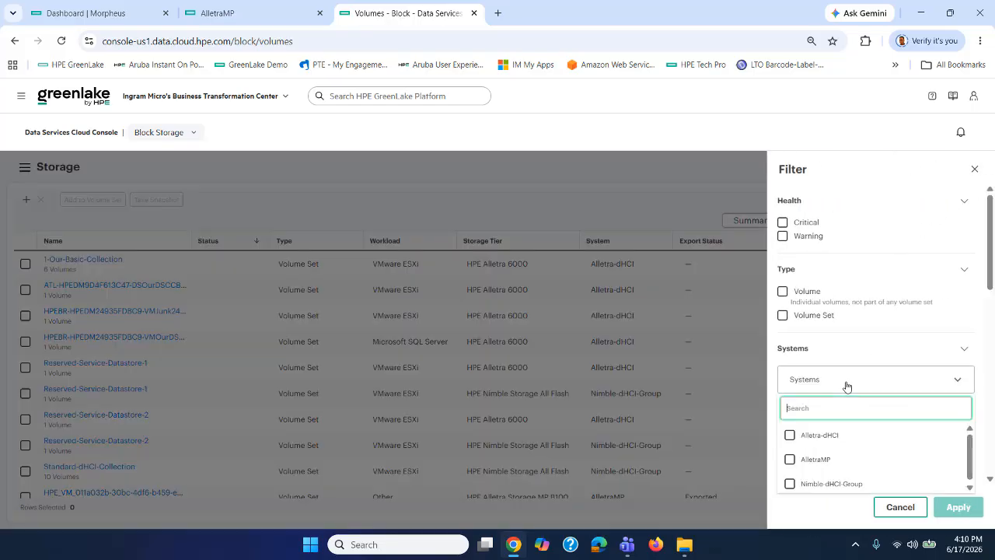
left_click(815, 458)
left_click(959, 507)
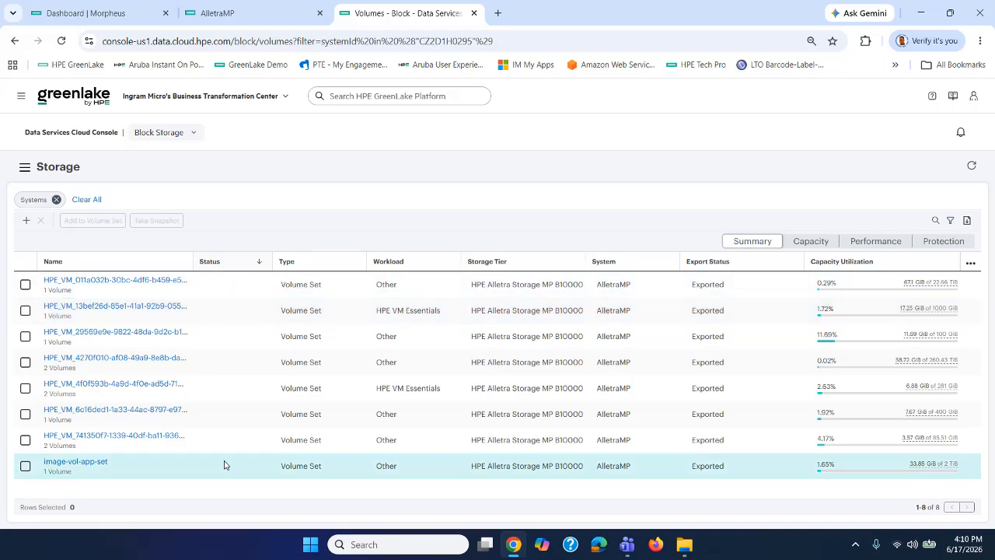
Step: Switch to the local AlletraMP console and open its list of virtual volume sets
left_click(269, 9)
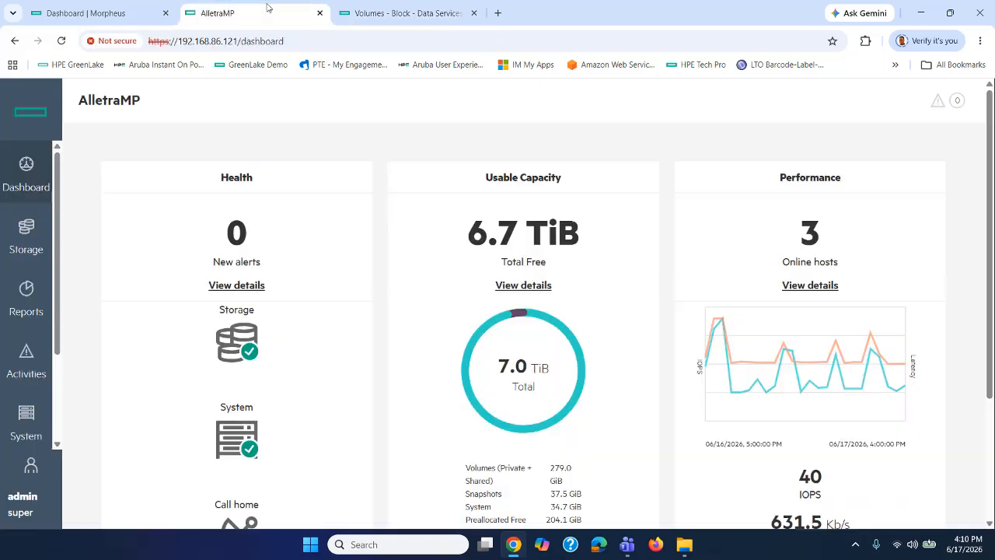
left_click(26, 233)
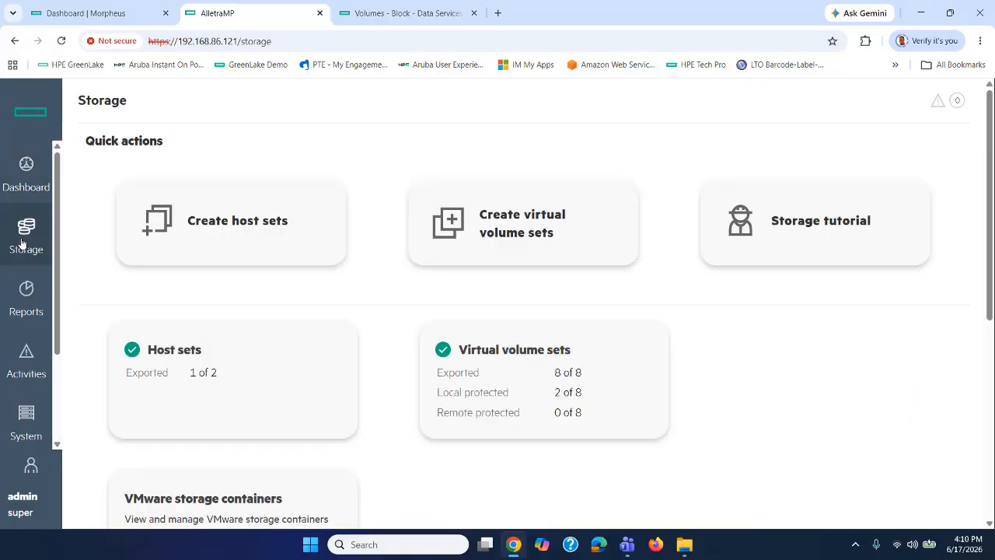
left_click(515, 360)
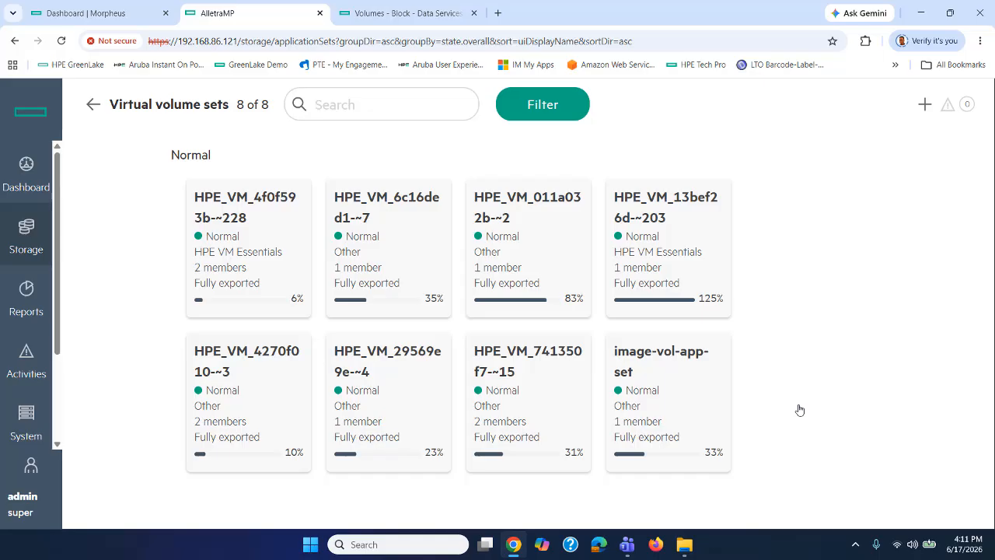
Step: Switch to Morpheus and open the list of provisioned instances
left_click(94, 13)
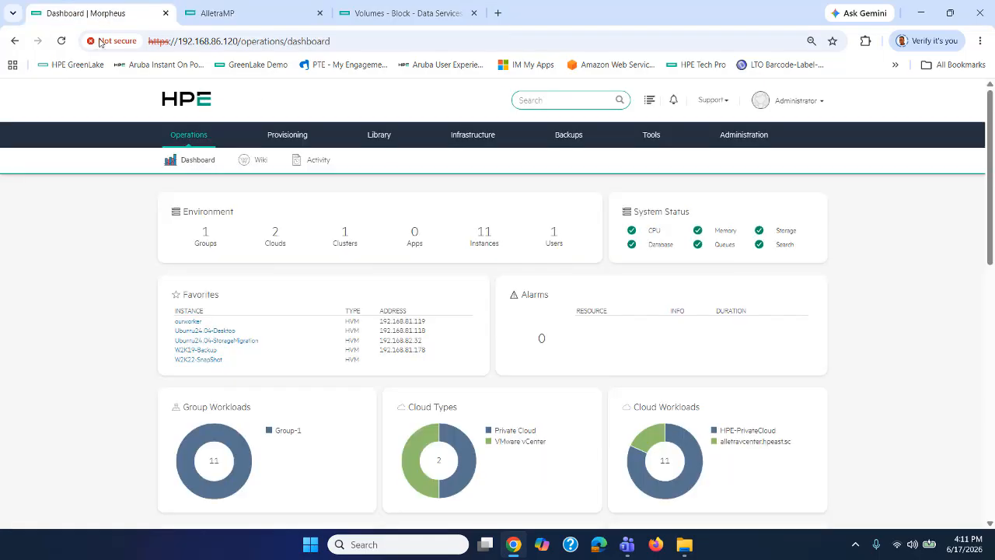
mouse_move(290, 140)
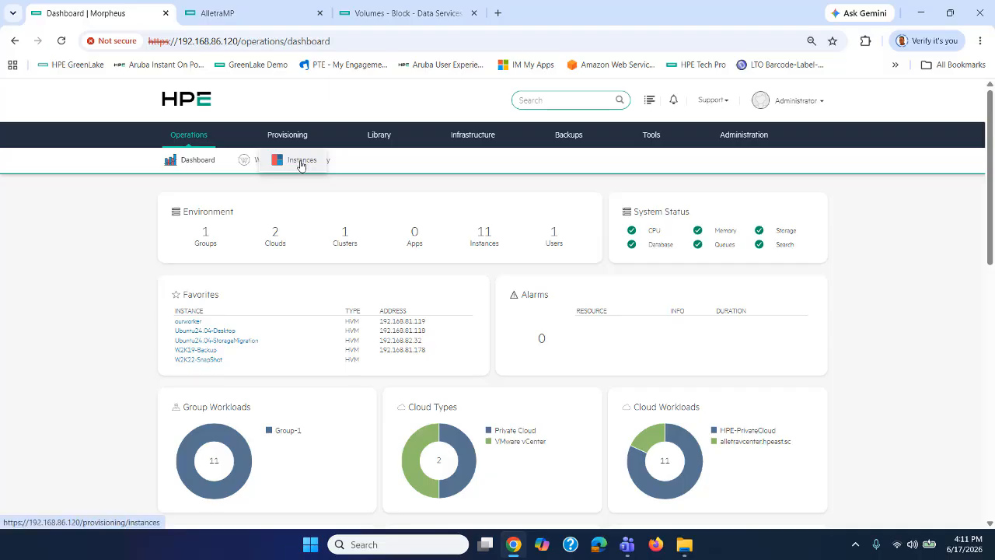
left_click(301, 164)
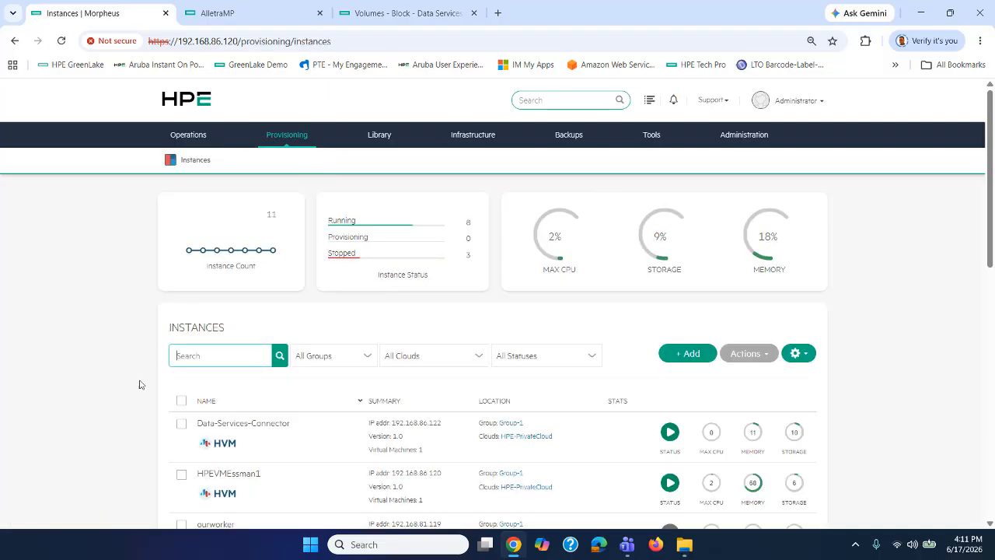
Step: Start the server of the Ubuntu24.04-StorageMigration instance and confirm the action
scroll(90, 361, "down", 3)
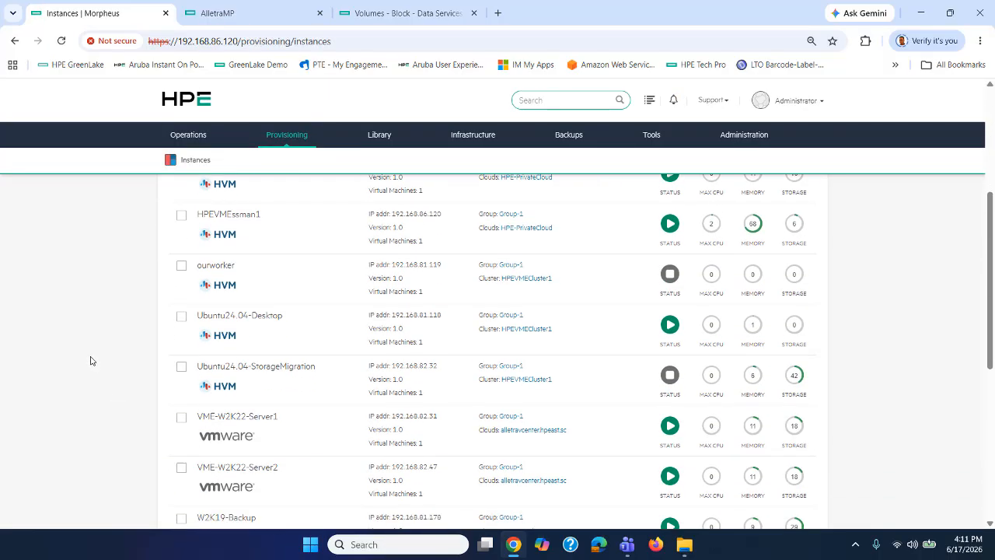
scroll(91, 361, "down", 2)
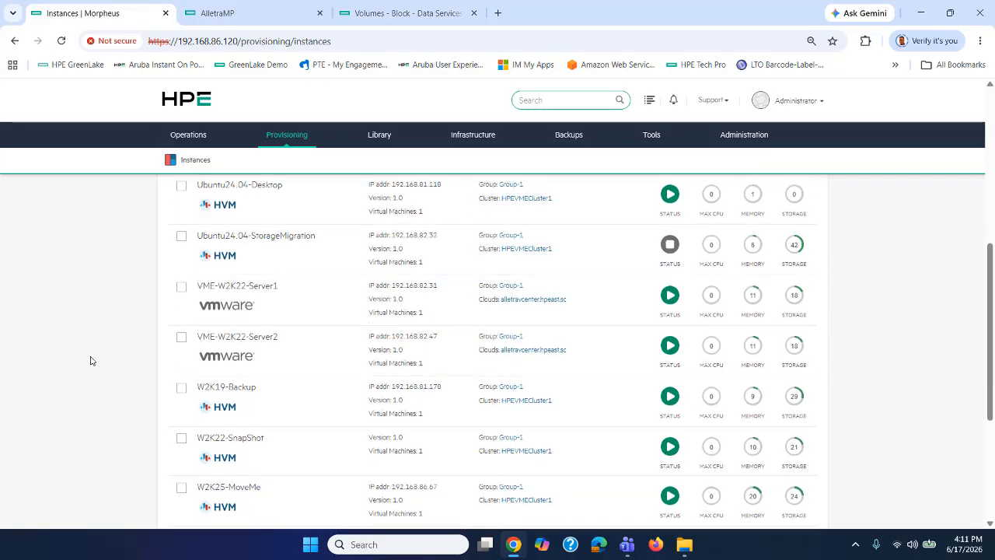
scroll(90, 361, "down", 1)
scroll(101, 361, "up", 2)
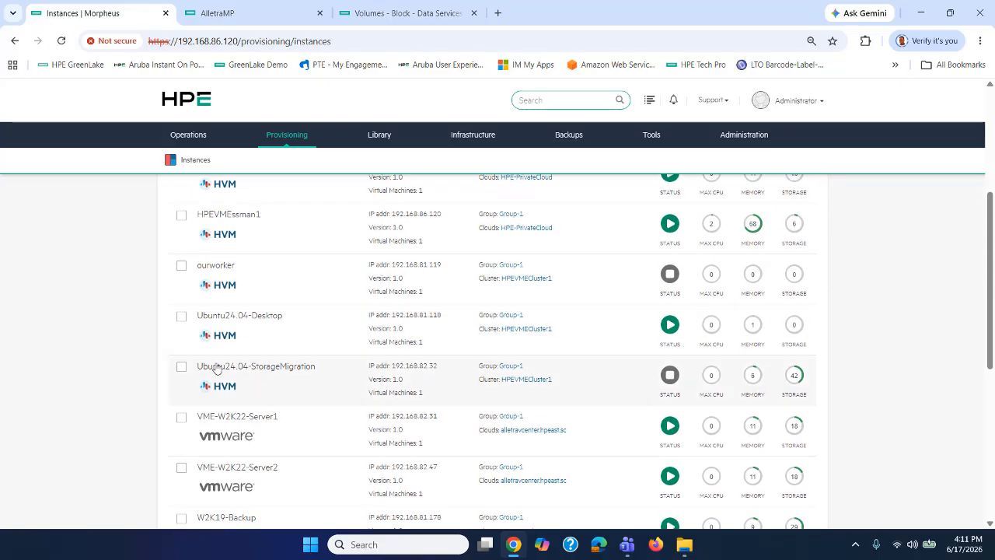
left_click(181, 367)
scroll(477, 304, "up", 2)
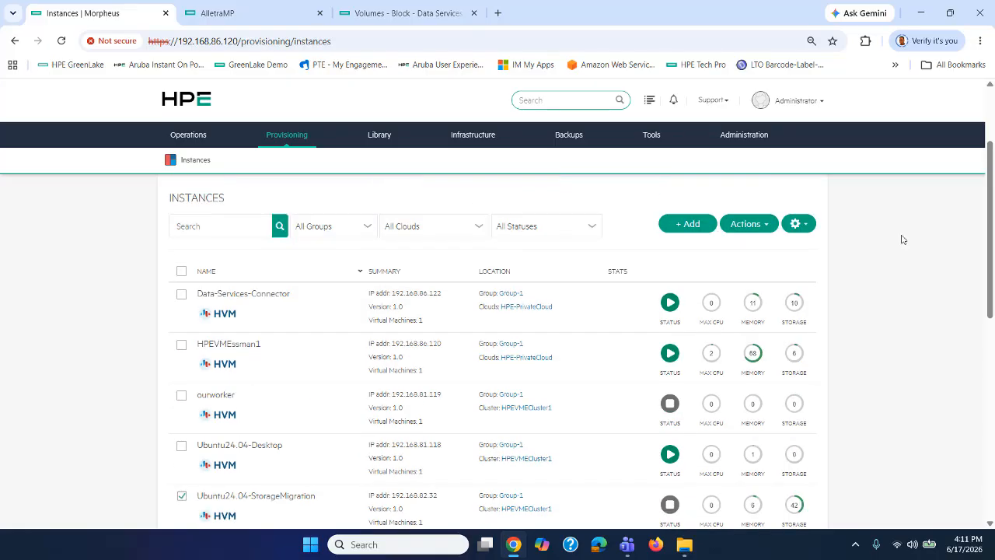
left_click(747, 224)
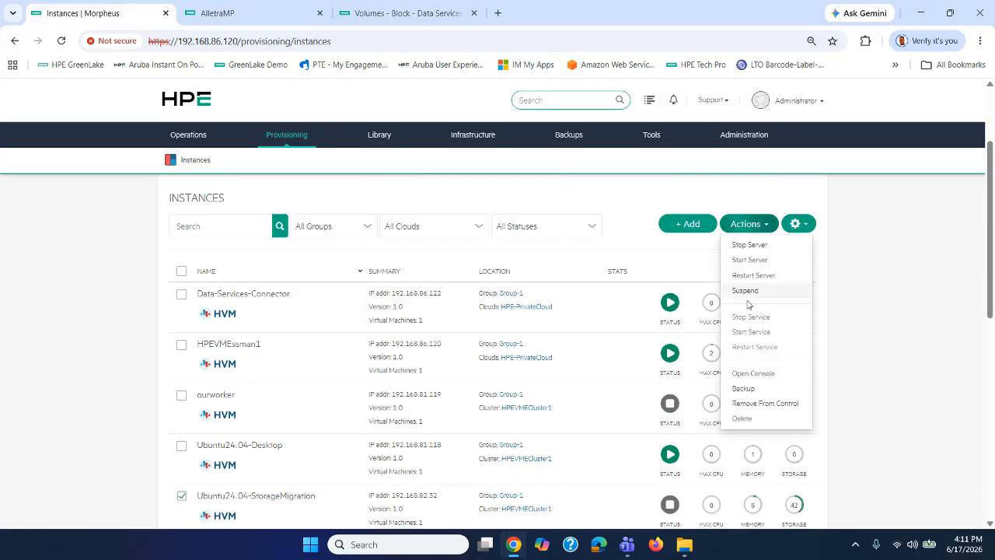
left_click(742, 260)
left_click(551, 136)
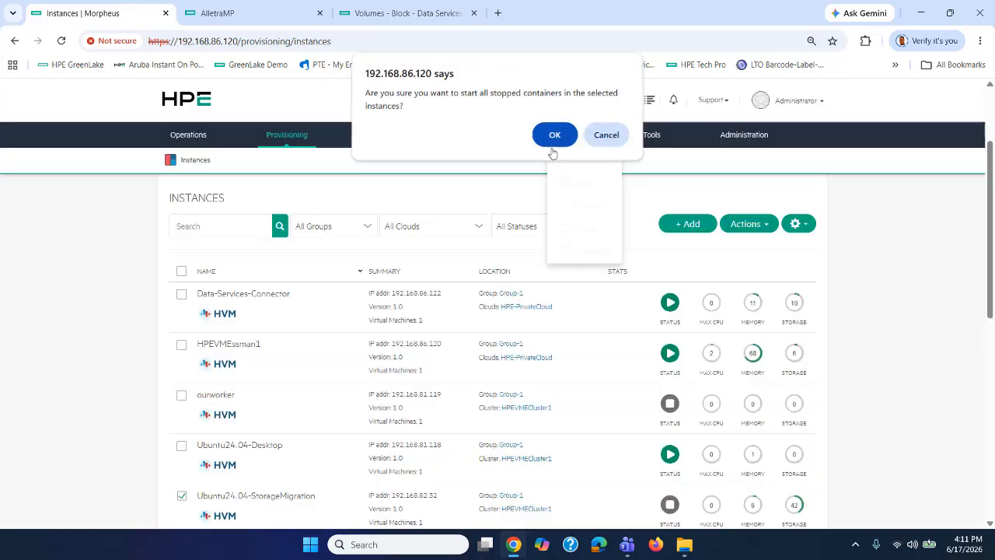
scroll(43, 342, "down", 2)
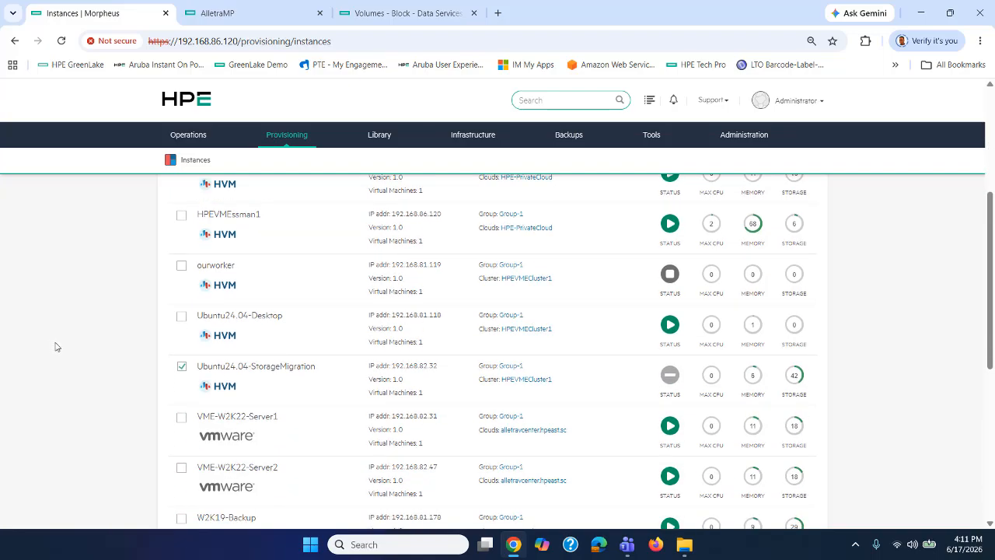
scroll(78, 335, "up", 4)
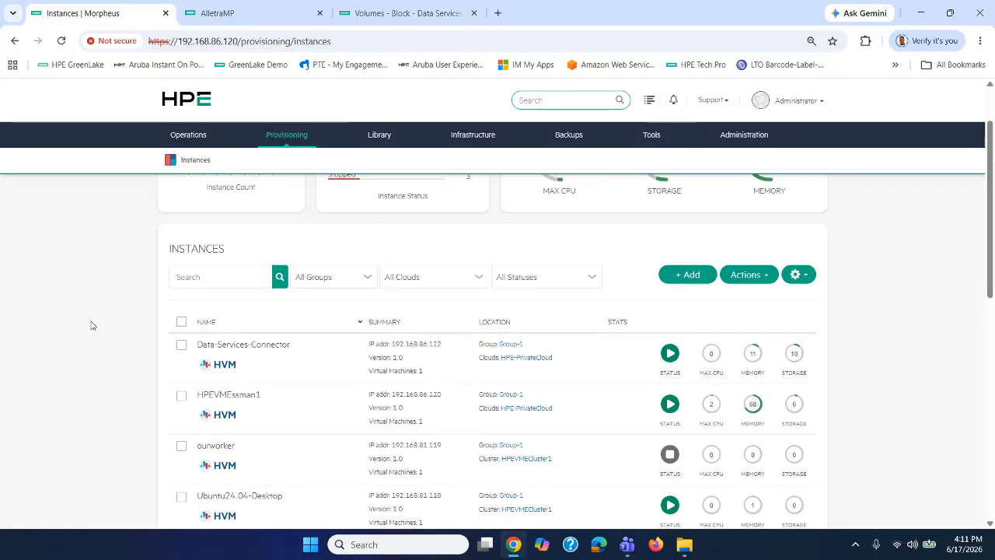
Step: Open virtual volume set HPE_VM_4f0f593b-~228 in AlletraMP and match the VM named in its comments to the Morpheus instances
left_click(225, 14)
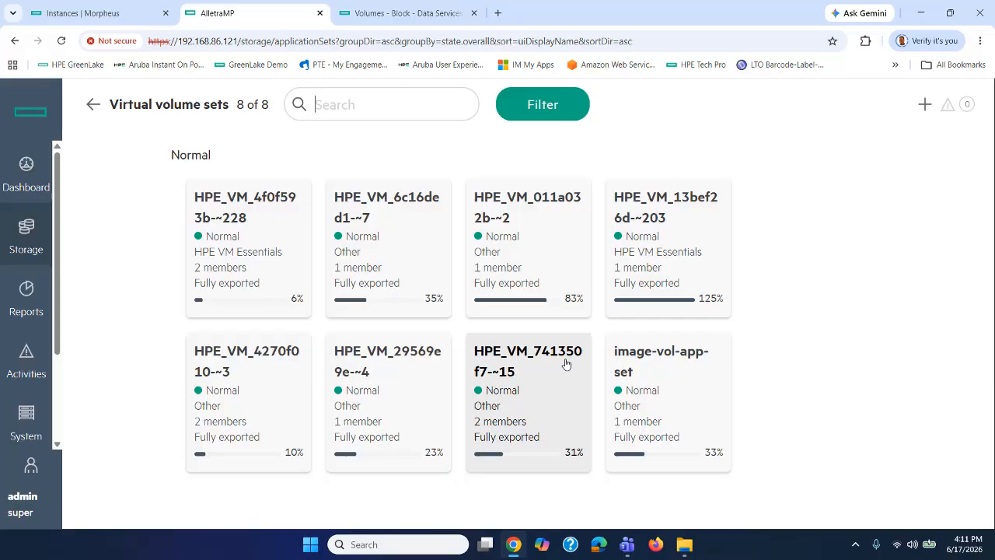
left_click(237, 220)
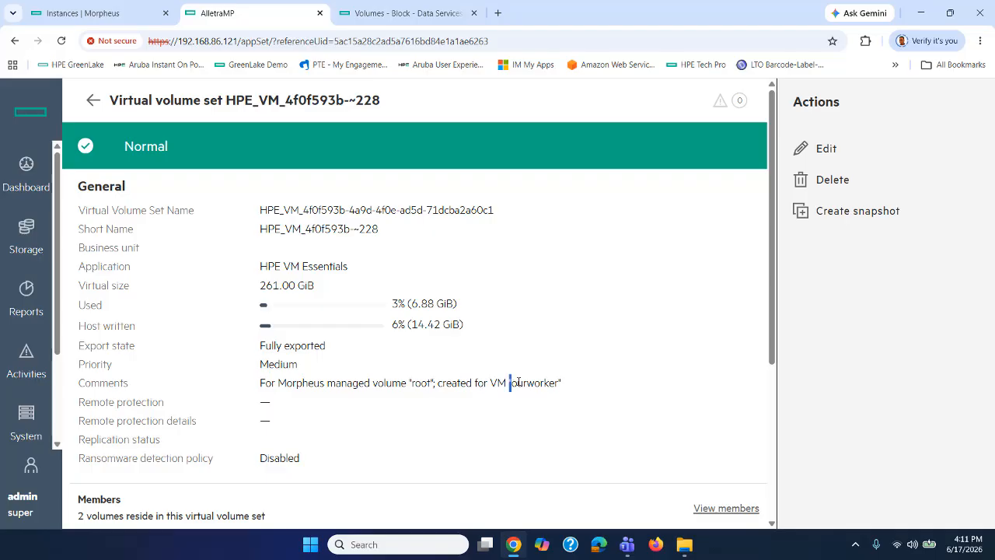
left_click_drag(519, 382, 560, 380)
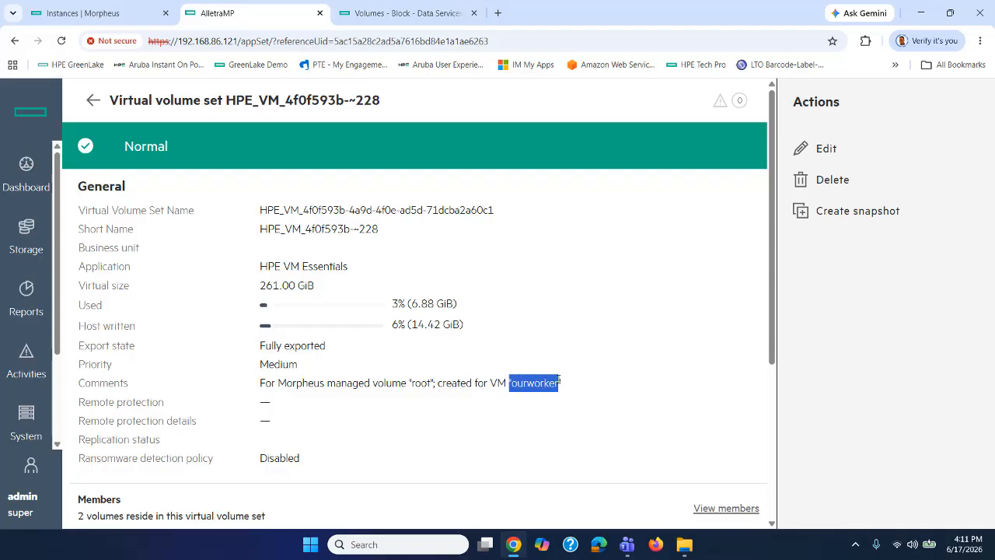
left_click(111, 9)
scroll(249, 342, "down", 2)
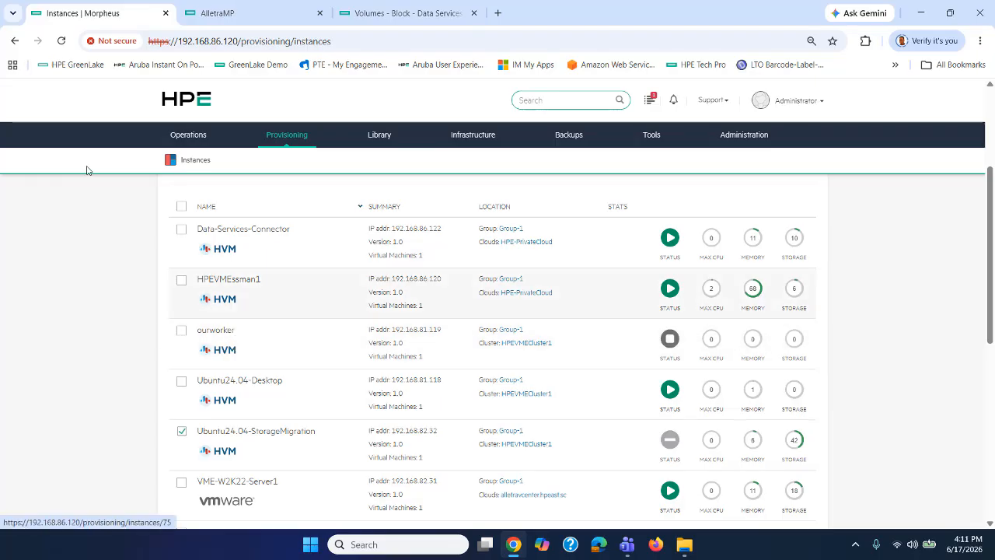
Step: Go back to the AlletraMP virtual volume sets and examine the details of HPE_VM_6c16ded1-~7
left_click(270, 14)
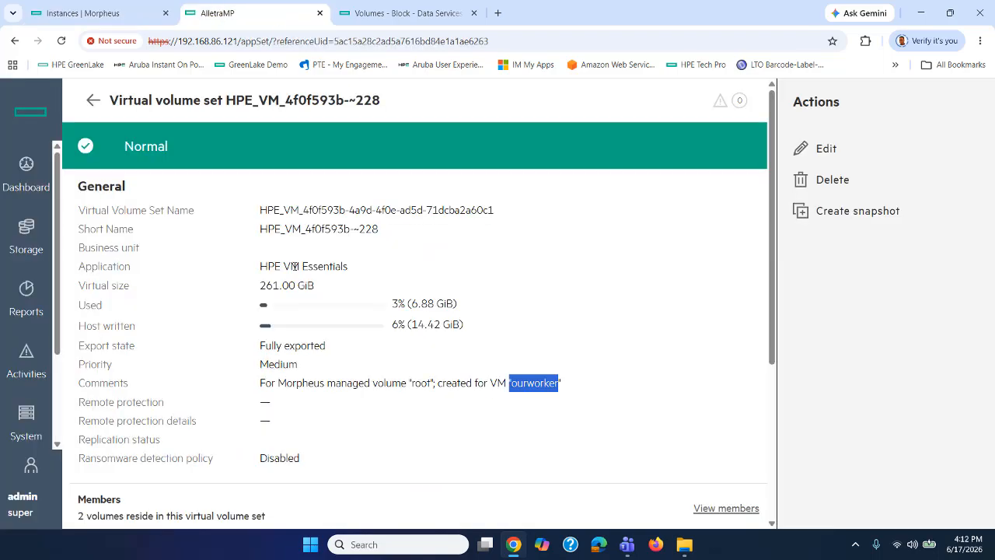
left_click(93, 100)
left_click(362, 269)
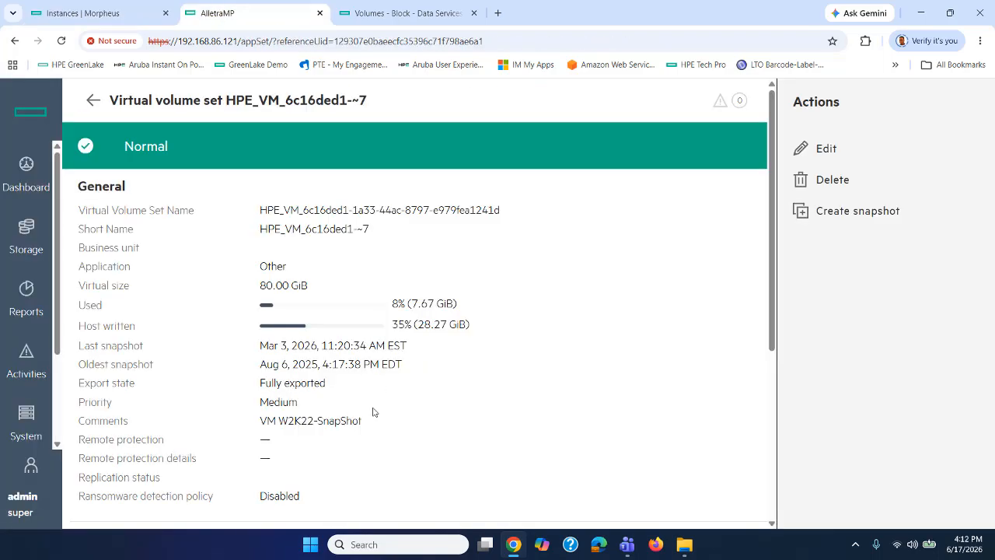
scroll(370, 460, "down", 1)
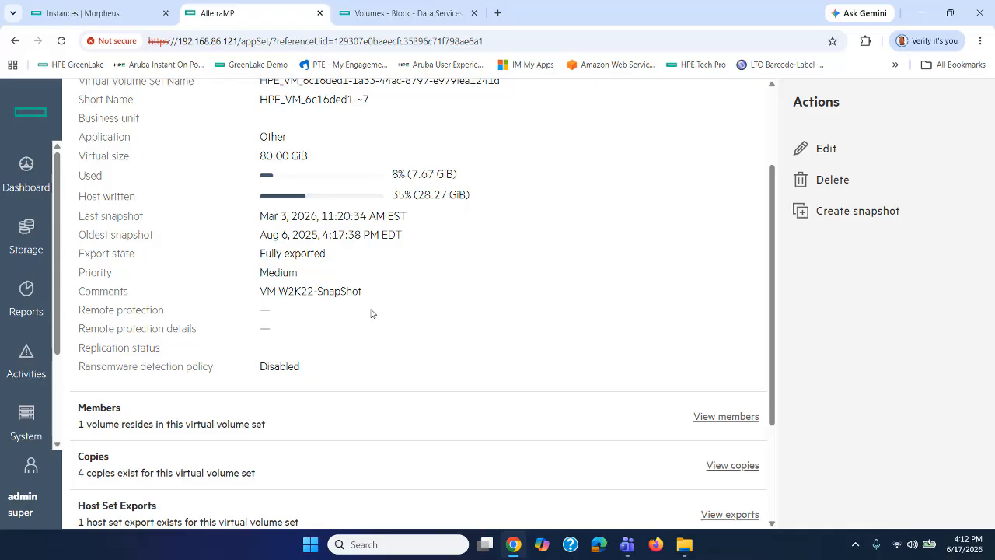
Step: Go back to the AlletraMP virtual volume sets and locate the matching W2K22-SnapShot instance in the Morpheus instance list
scroll(370, 311, "up", 1)
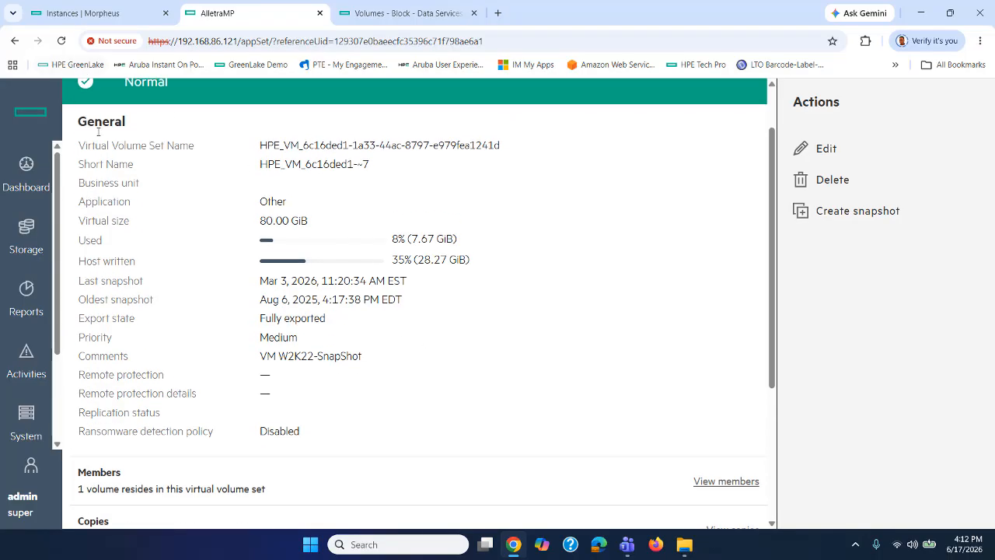
scroll(138, 195, "up", 1)
left_click(92, 101)
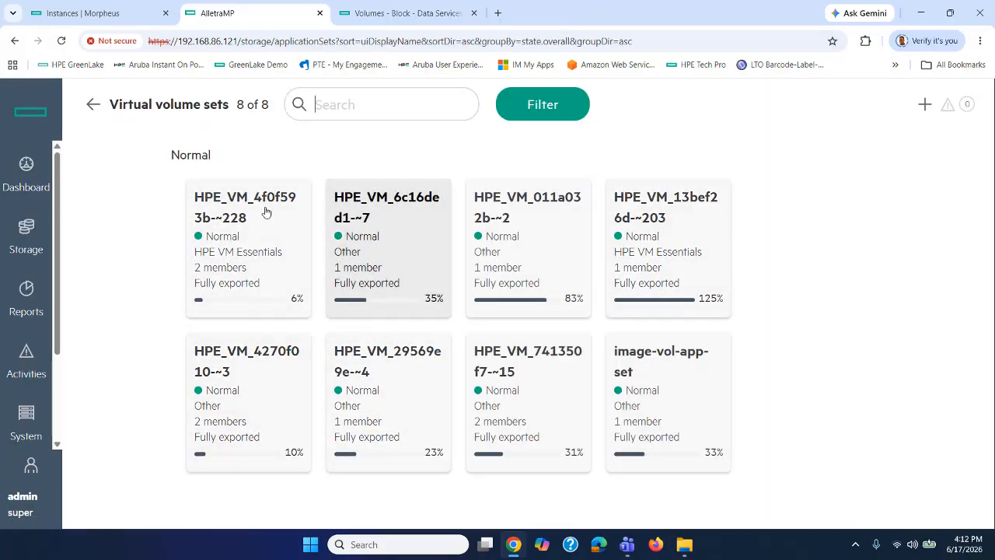
key("ctrl+shift+Tab")
scroll(194, 404, "down", 3)
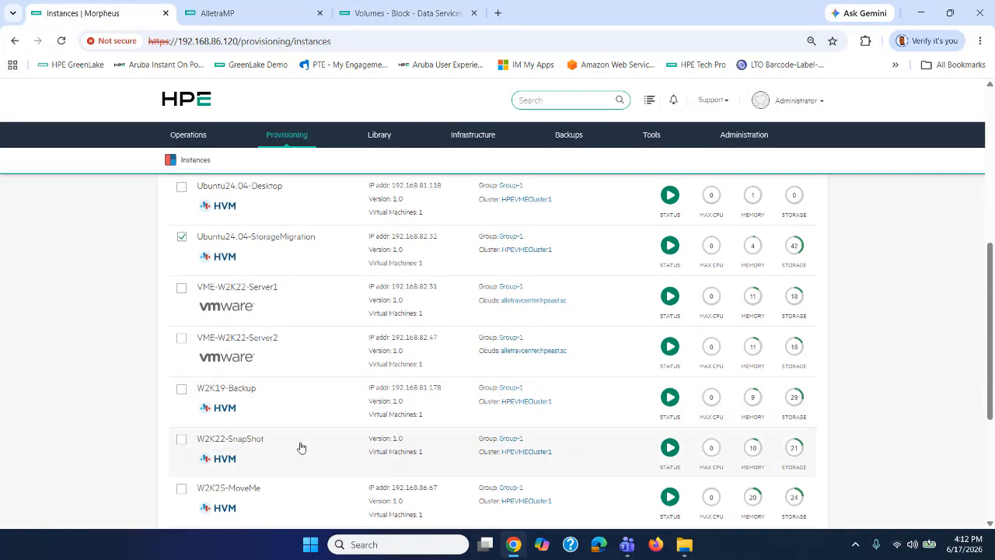
scroll(302, 447, "down", 1)
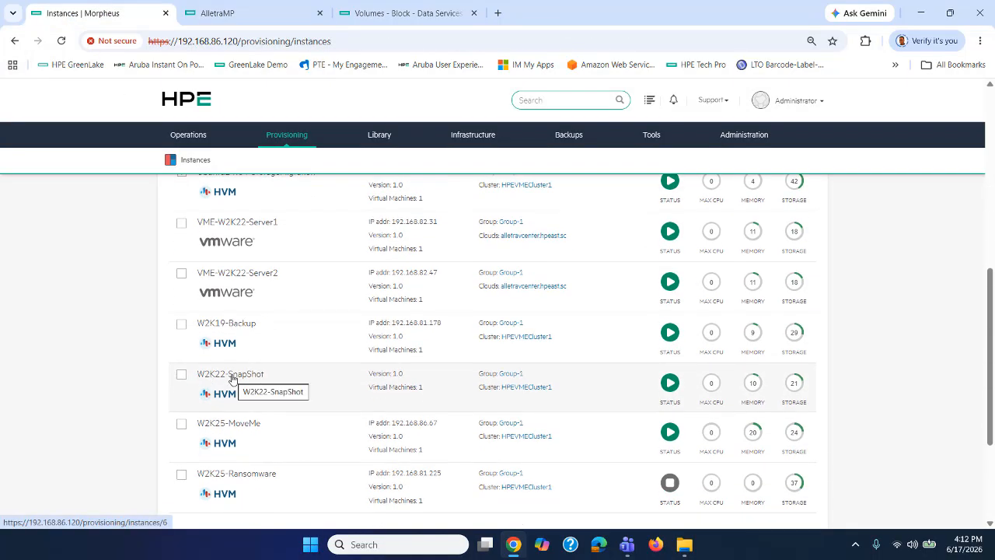
scroll(373, 412, "up", 4)
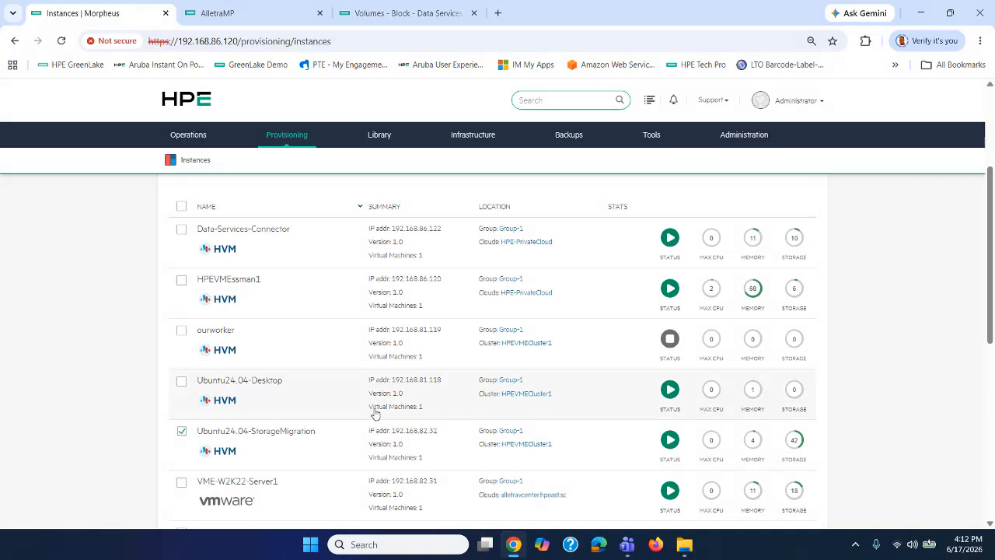
Step: Deselect Ubuntu24.04-StorageMigration and open the snapshot list among the backups of the W2K22-SnapShot instance
left_click(182, 431)
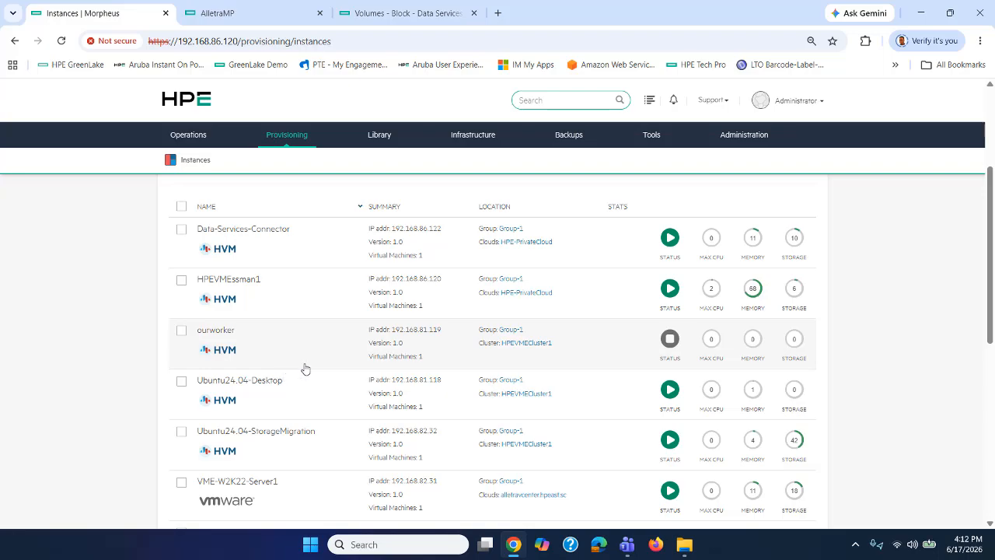
scroll(305, 369, "down", 3)
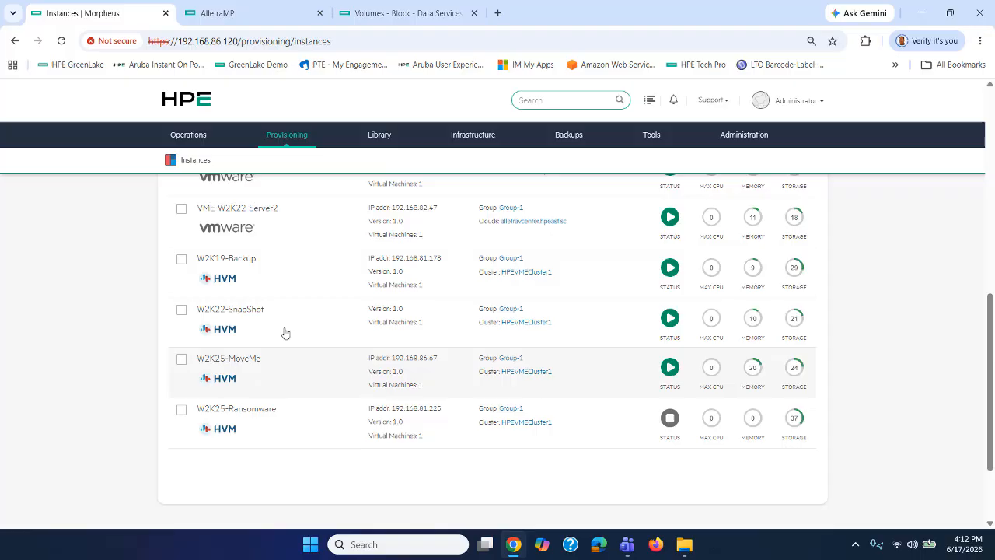
left_click(235, 313)
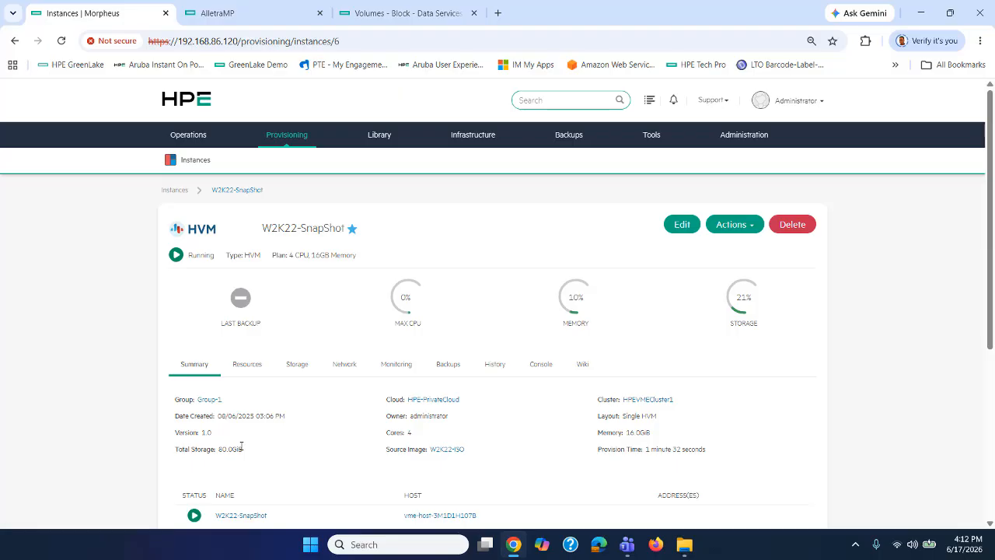
left_click(439, 370)
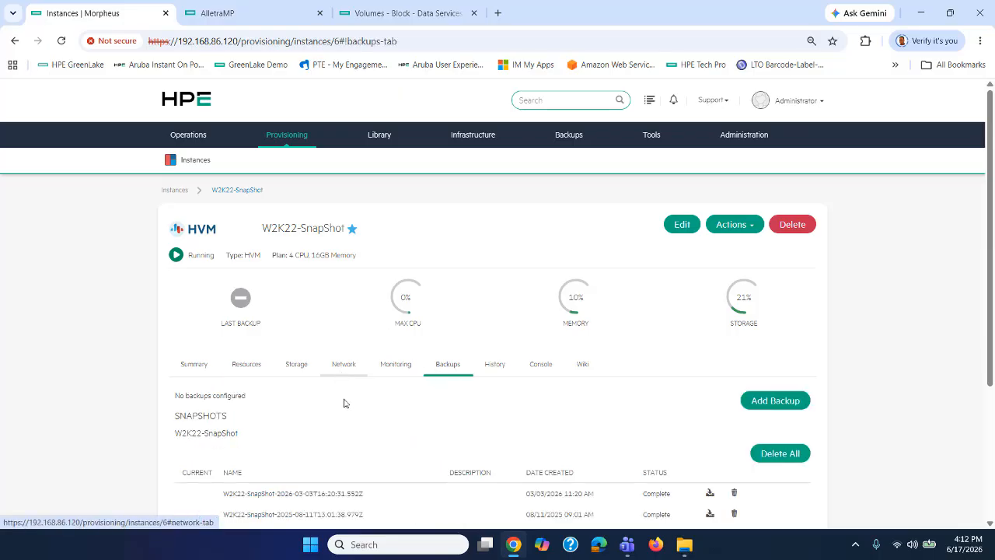
scroll(344, 402, "down", 3)
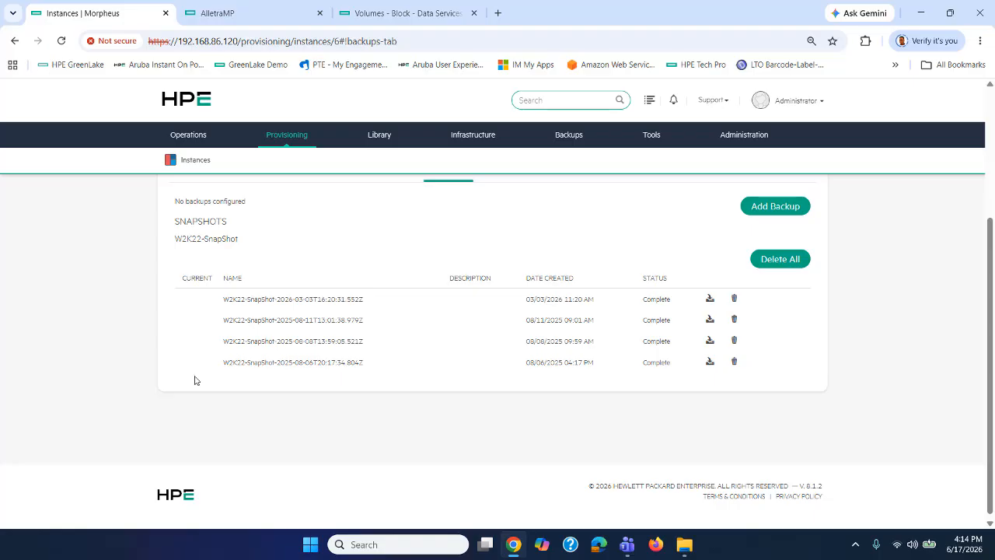
Step: Switch to AlletraMP and review the copies of virtual volume set HPE_VM_6c16ded1-~7 against the Morpheus snapshots
left_click(271, 10)
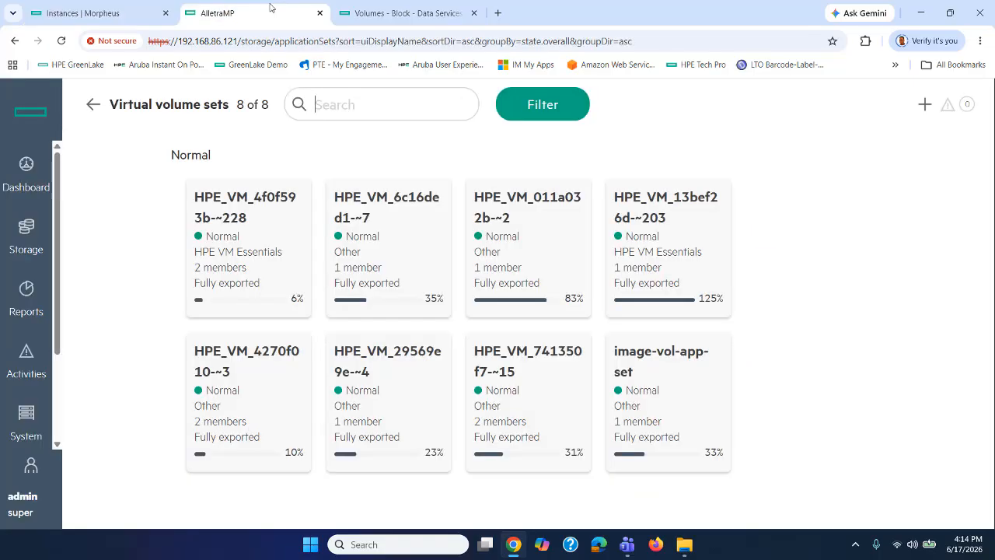
left_click(378, 241)
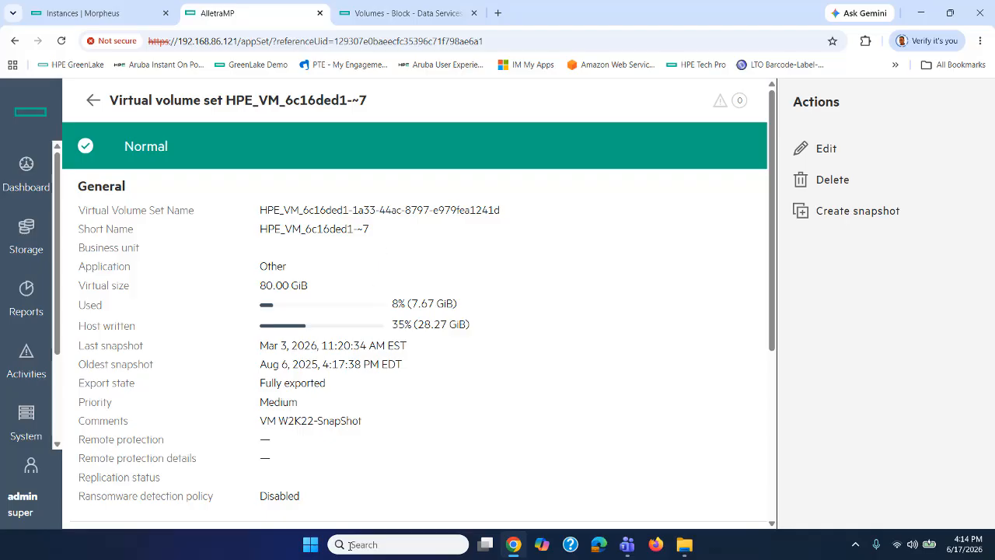
scroll(400, 426, "down", 3)
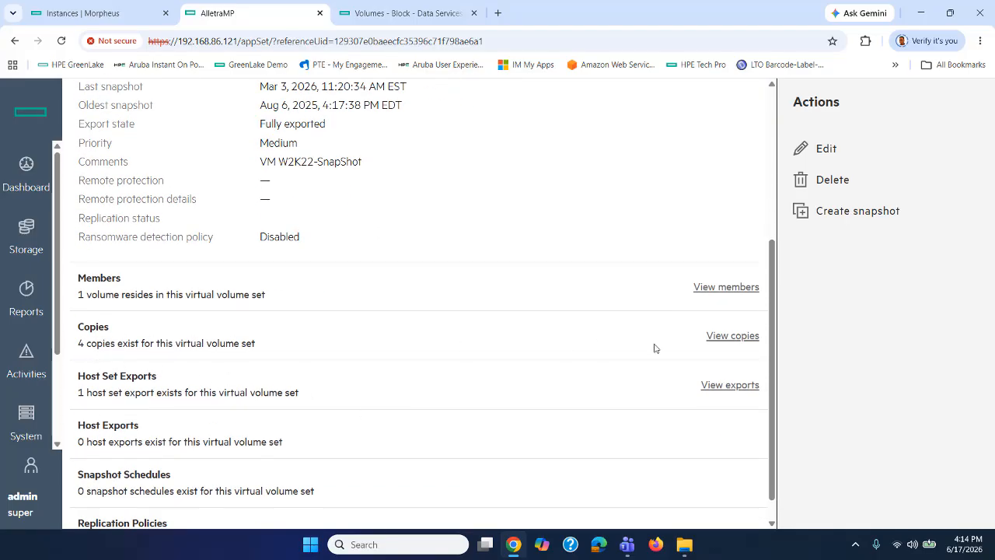
left_click(725, 342)
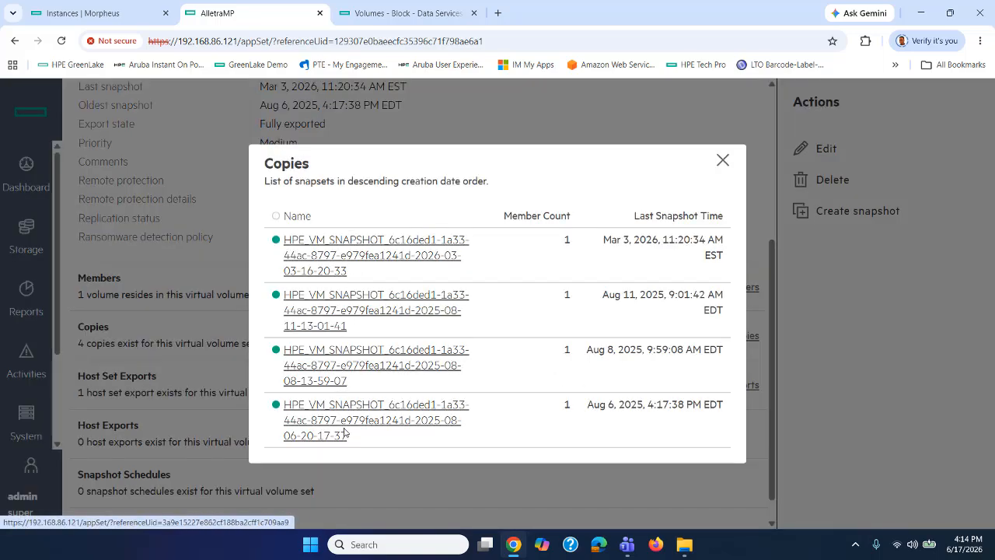
left_click(722, 160)
Step: Switch to Morpheus and create a snapshot of the W2K22-SnapShot instance with the suggested name and no description
left_click(91, 15)
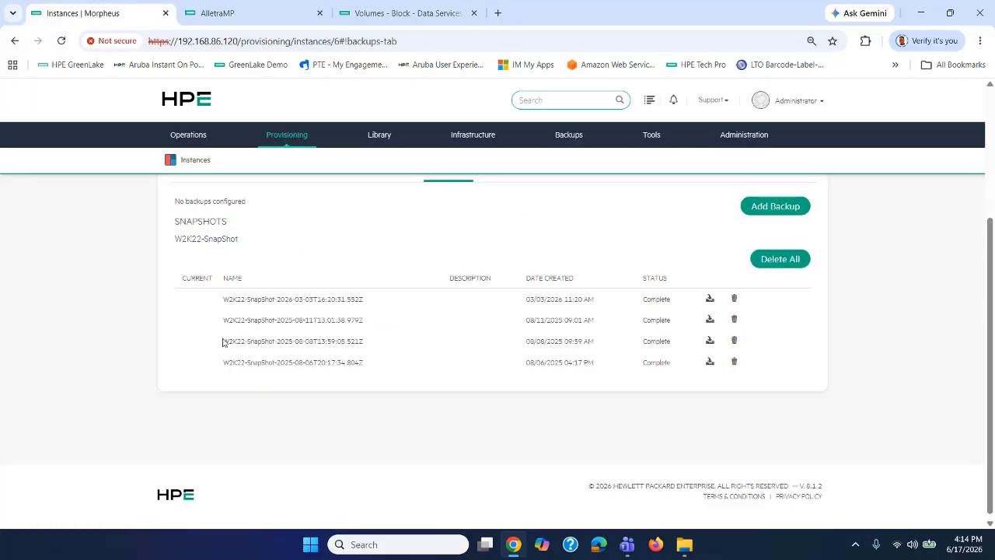
left_click(731, 225)
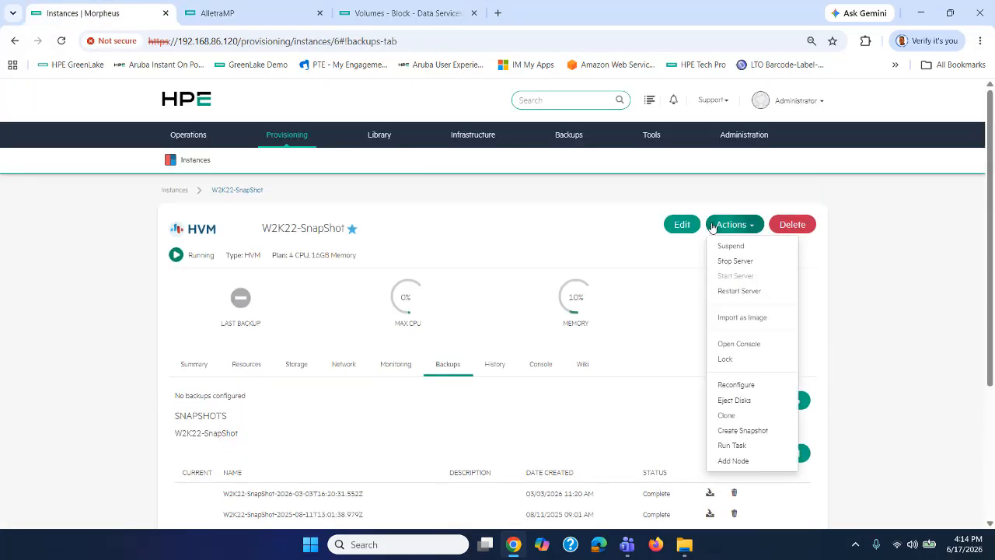
left_click(731, 430)
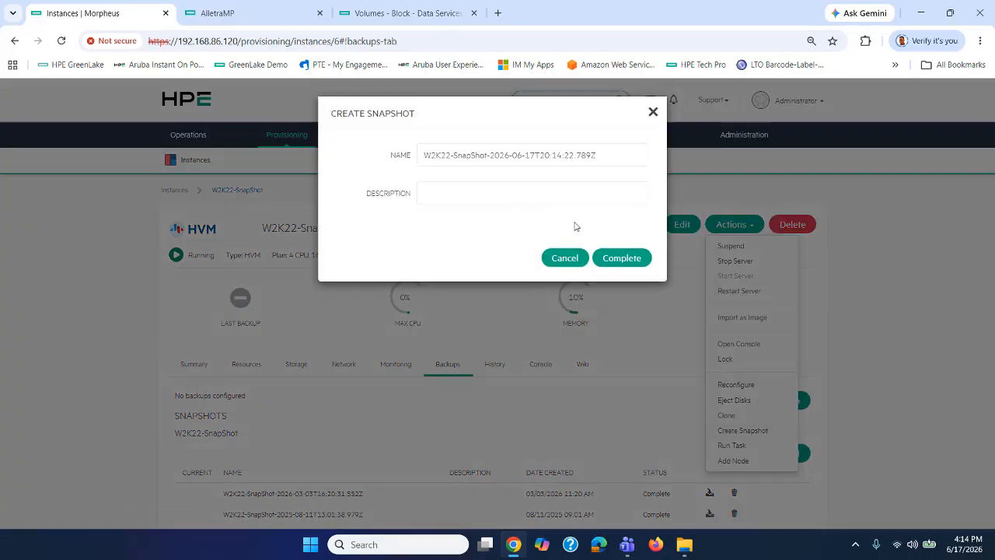
left_click(609, 261)
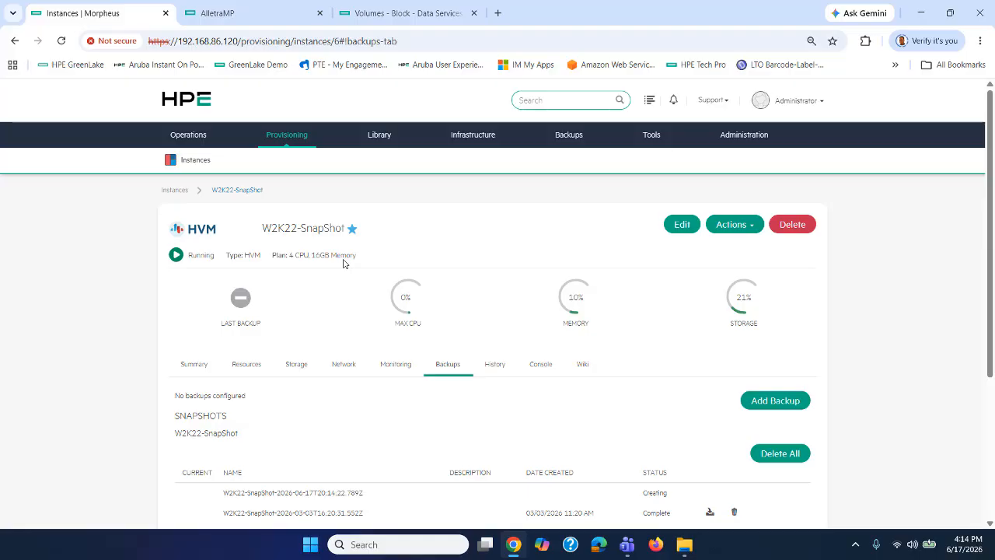
scroll(342, 265, "down", 3)
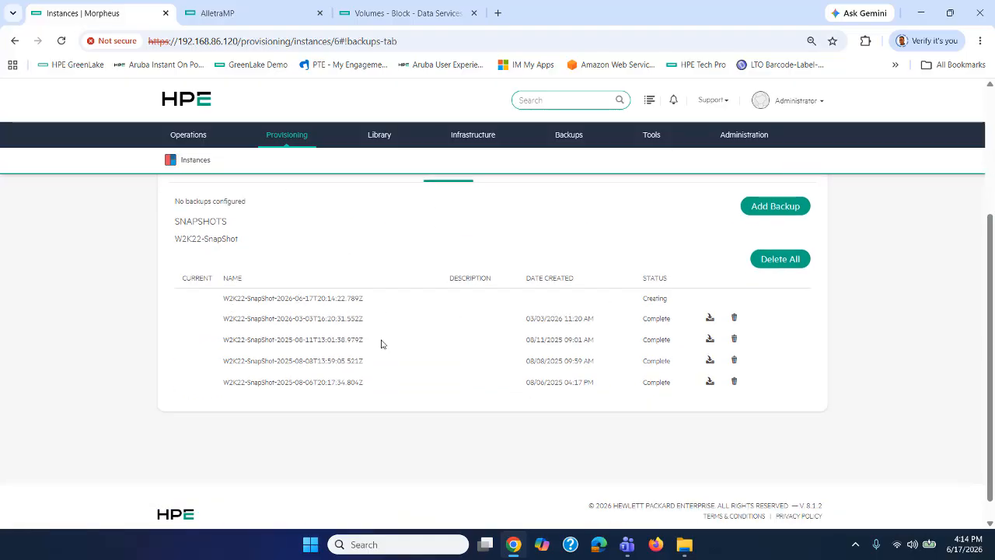
Step: Check in AlletraMP whether the new Morpheus snapshot appears among the copies of HPE_VM_6c16ded1-~7
left_click(227, 14)
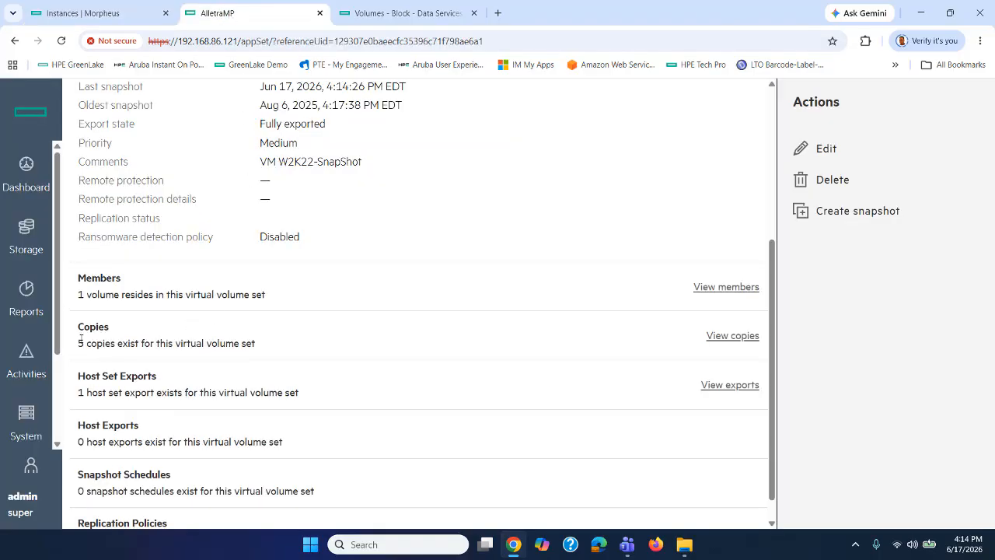
left_click(715, 337)
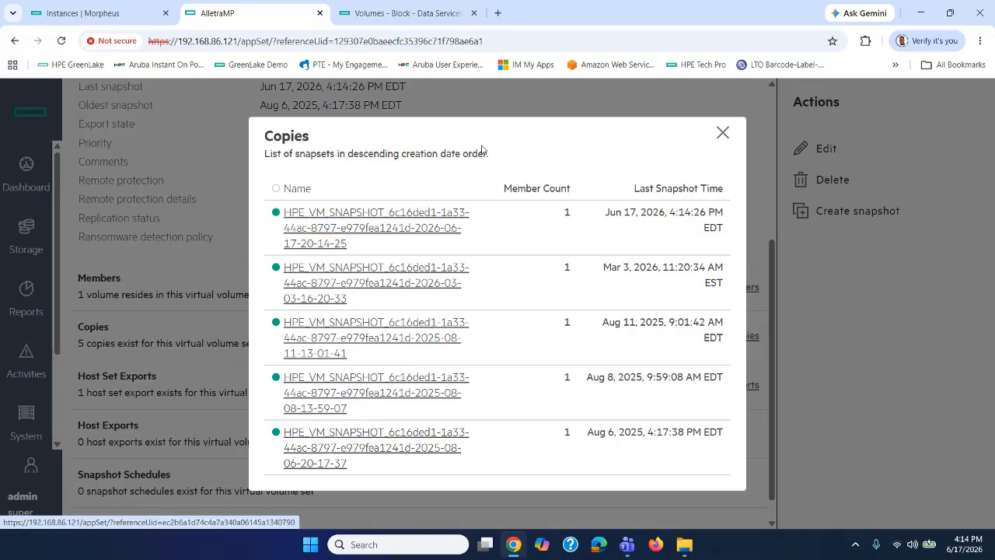
left_click(722, 133)
Step: Delete the snapshot W2K22-SnapShot-2026-06-17T20:14:22.789Z in Morpheus and confirm the deletion
left_click(94, 16)
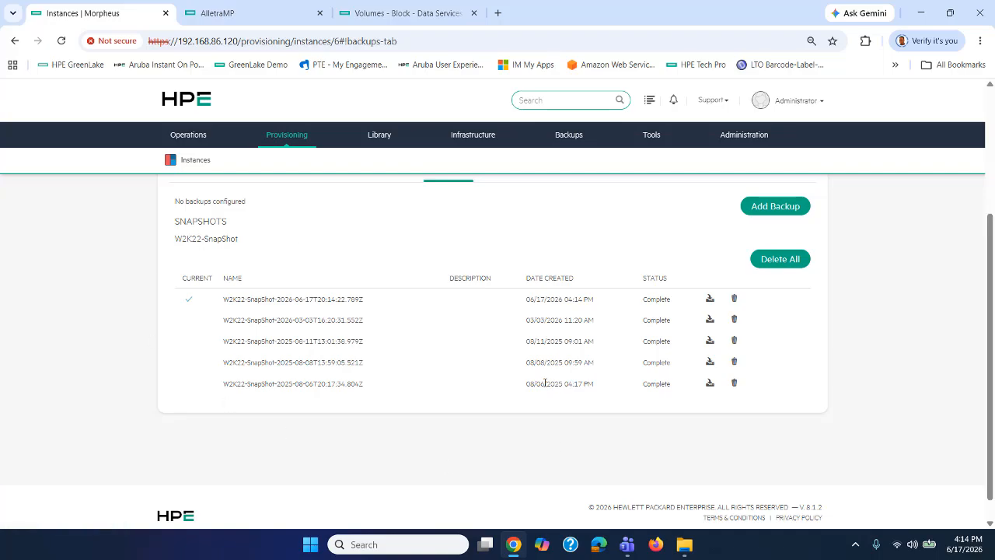
left_click(735, 300)
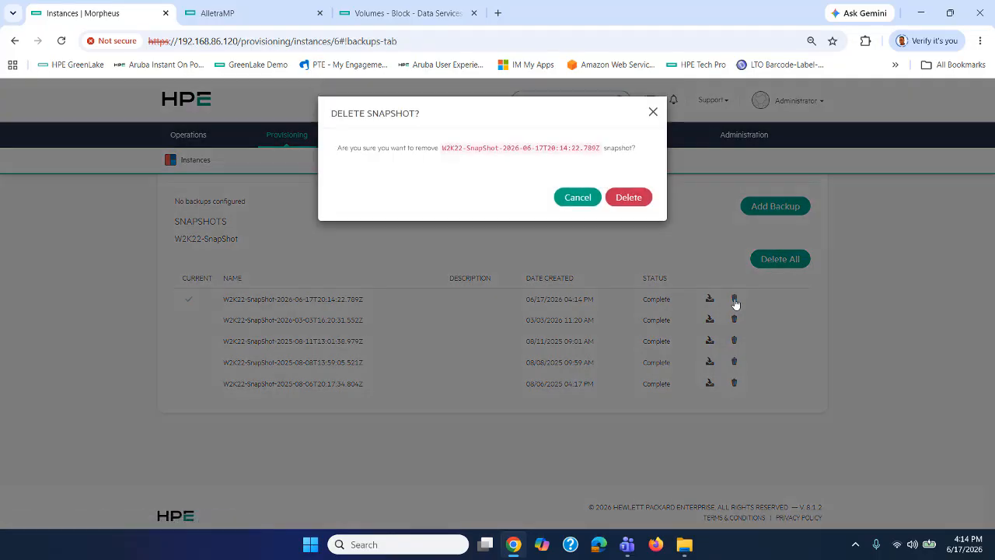
left_click(628, 197)
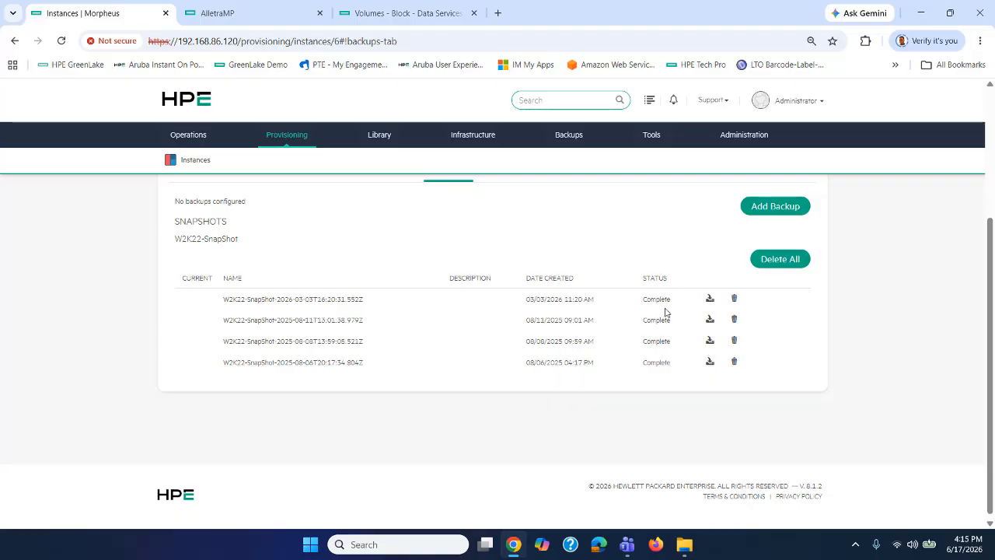
Step: Review the copies of HPE_VM_6c16ded1-~7 in AlletraMP again to check the snapshot deletion
left_click(235, 21)
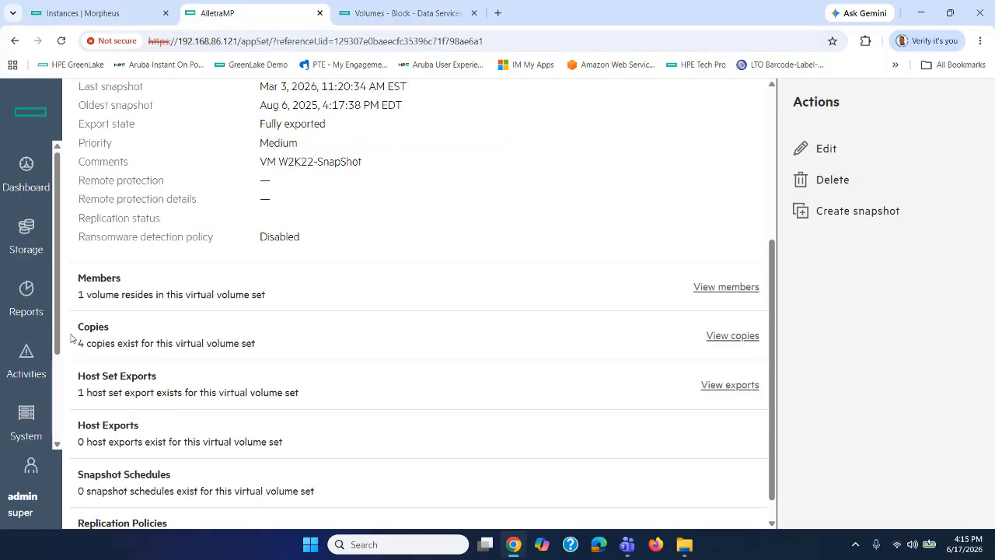
left_click(724, 337)
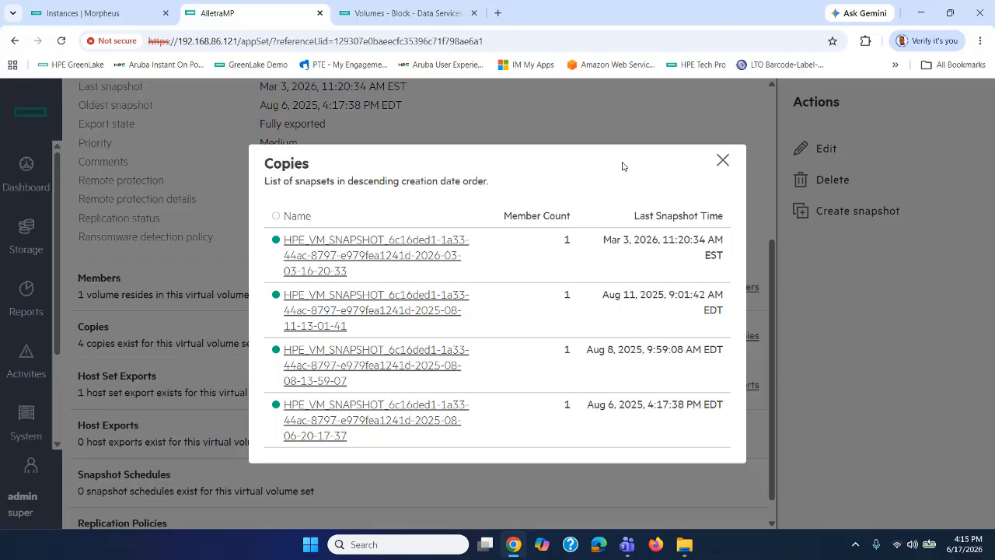
left_click(722, 161)
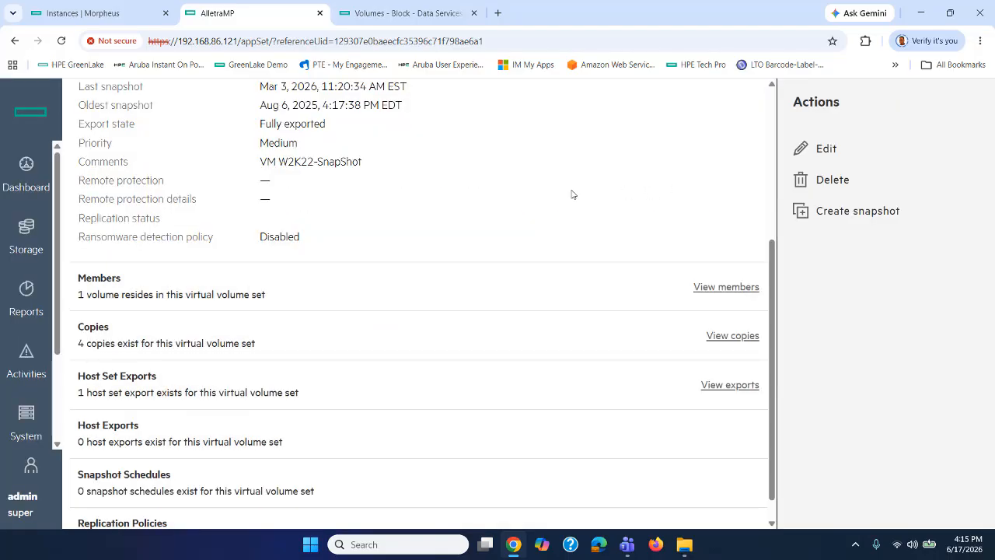
Step: Return to Morpheus and open the remote console session of the W2K22-SnapShot instance
left_click(95, 19)
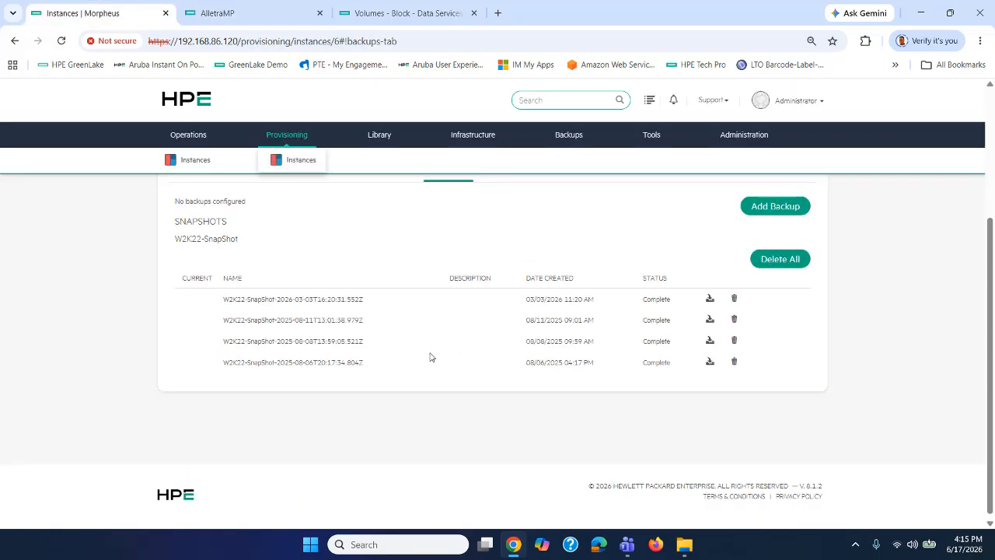
scroll(430, 356, "up", 3)
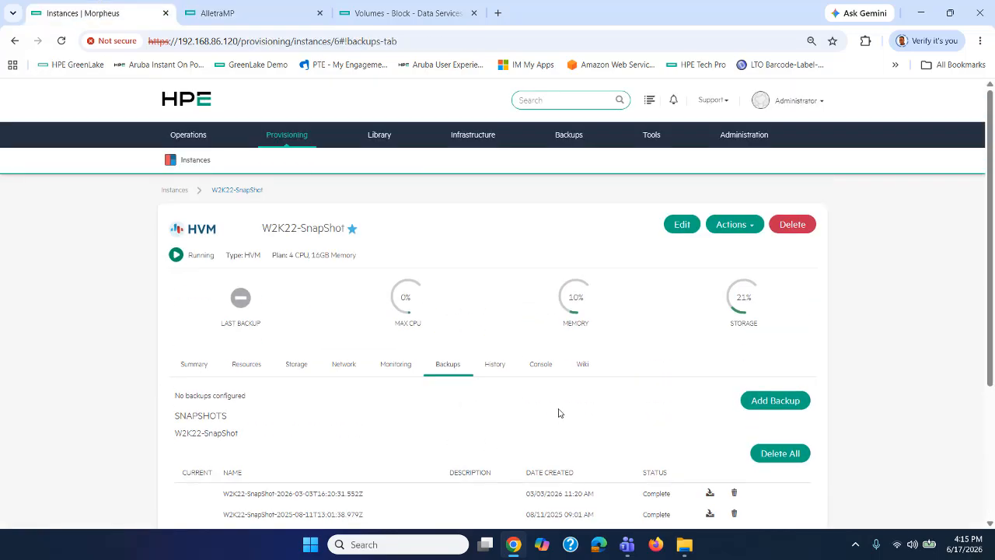
left_click(540, 365)
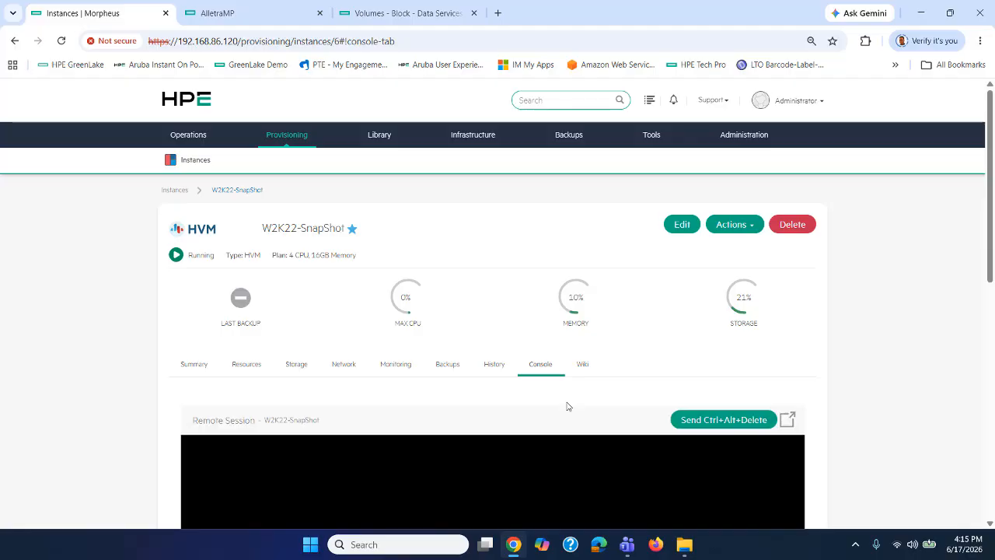
scroll(567, 406, "down", 2)
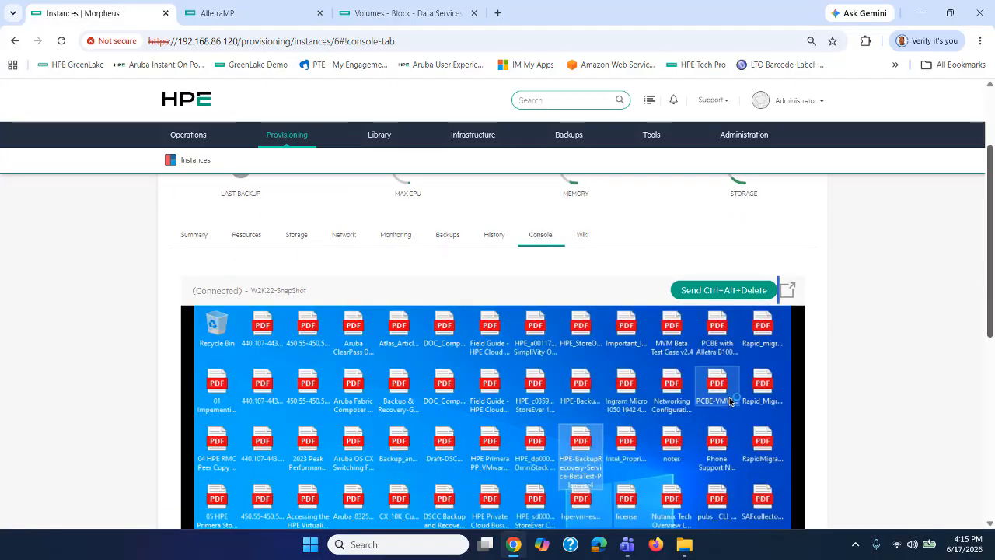
Step: Delete the PDF files in the lower five rows of the W2K22-SnapShot VM's desktop, keeping the upper two rows
left_click_drag(991, 205, 994, 297)
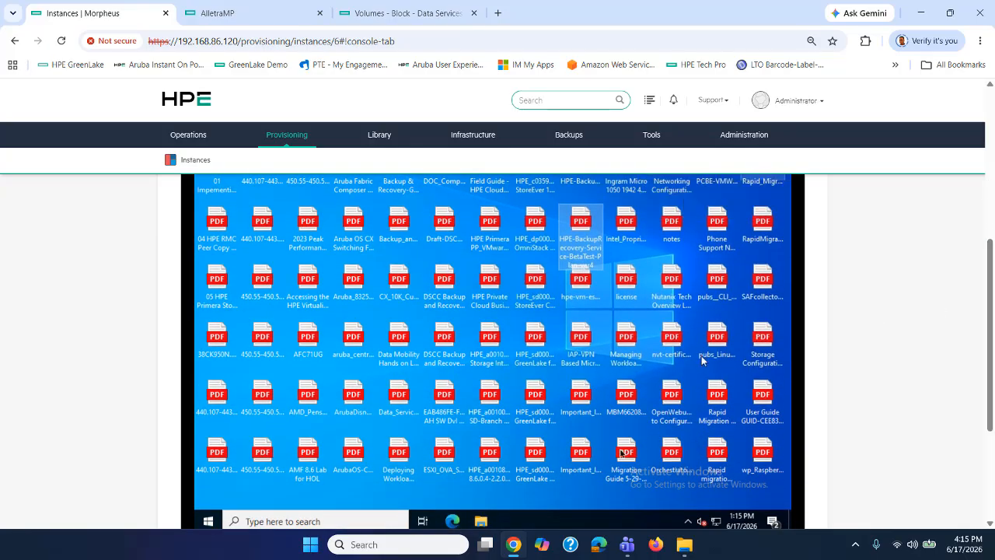
left_click_drag(779, 496, 209, 216)
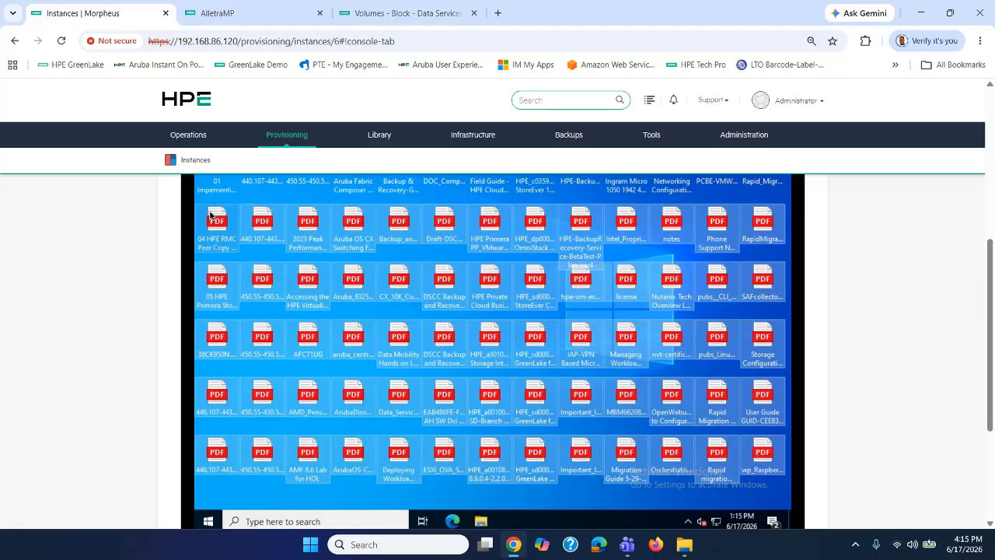
key("Delete")
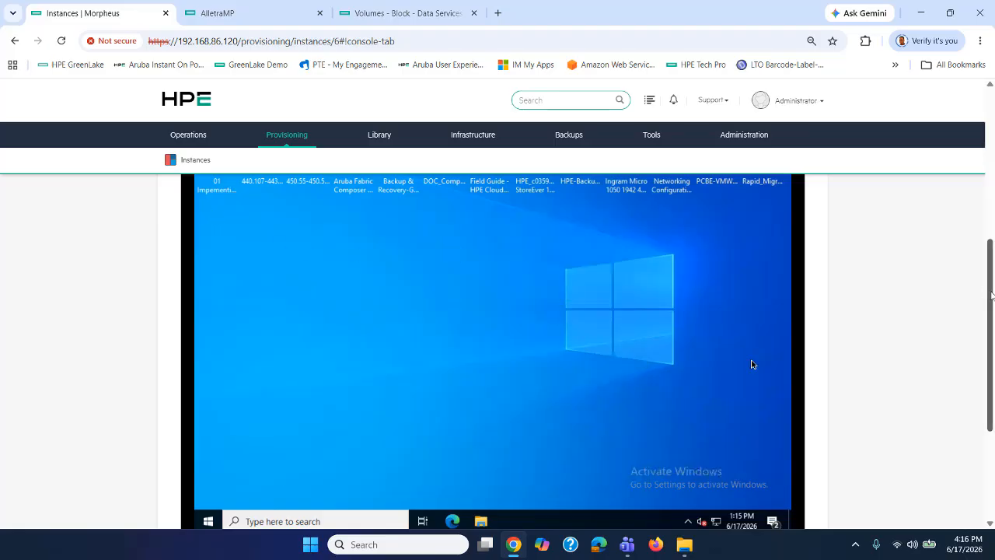
scroll(752, 364, "up", 2)
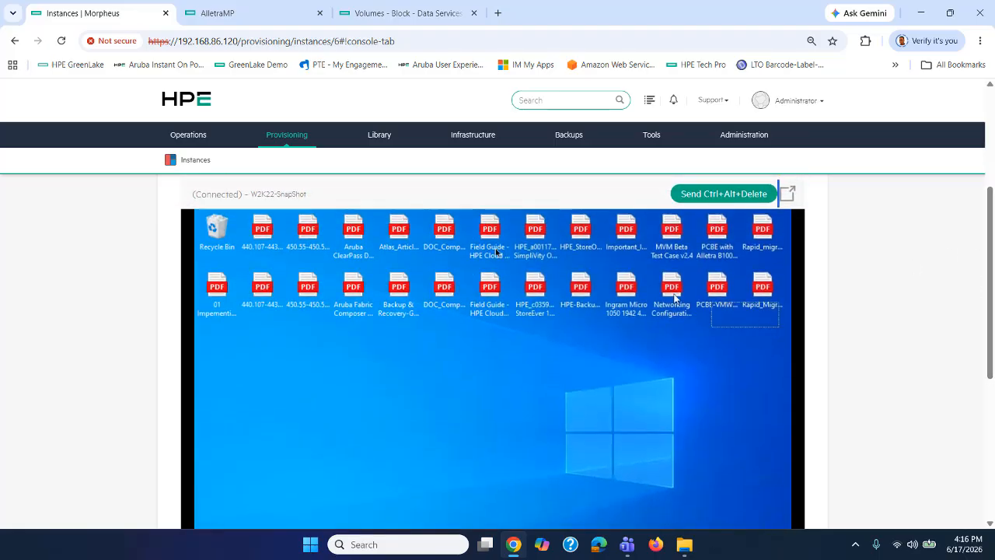
Step: Delete the PDF files in the remaining two rows of the VM's desktop, keeping the first two columns of icons
left_click_drag(496, 251, 238, 211)
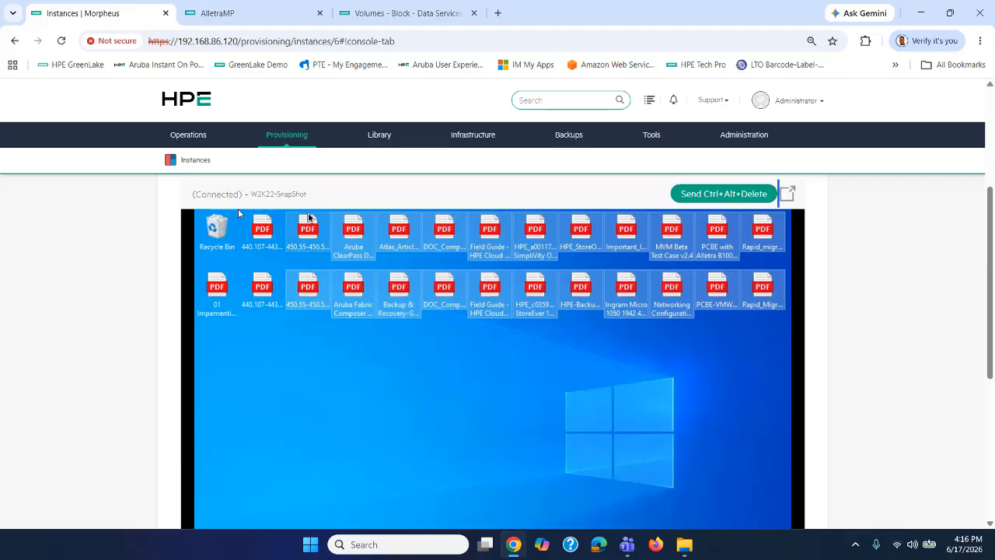
key("Delete")
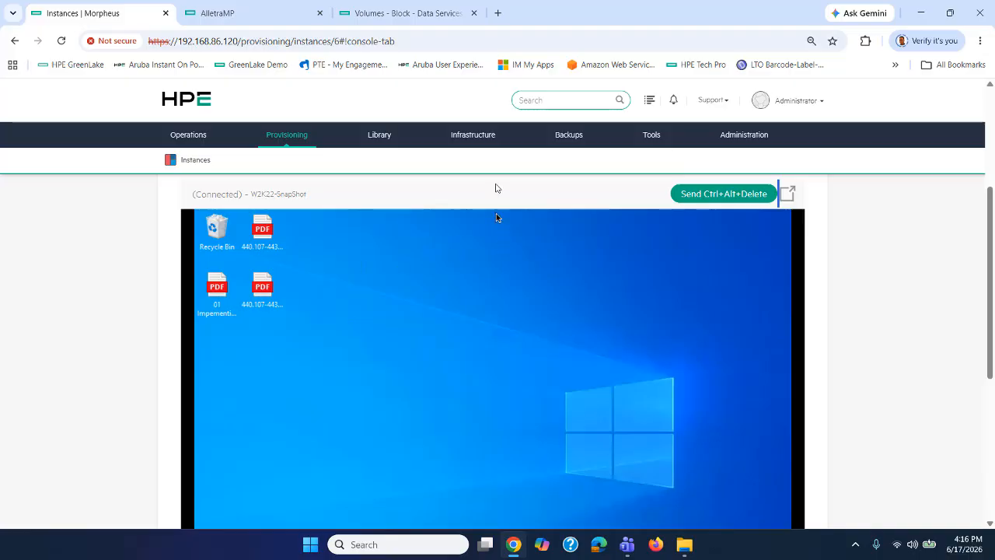
Step: Revert the W2K22-SnapShot instance to its snapshot W2K22-SnapShot-2026-03-03T16:20:31.552Z and confirm the revert
scroll(496, 213, "up", 3)
left_click(467, 374)
scroll(640, 337, "down", 3)
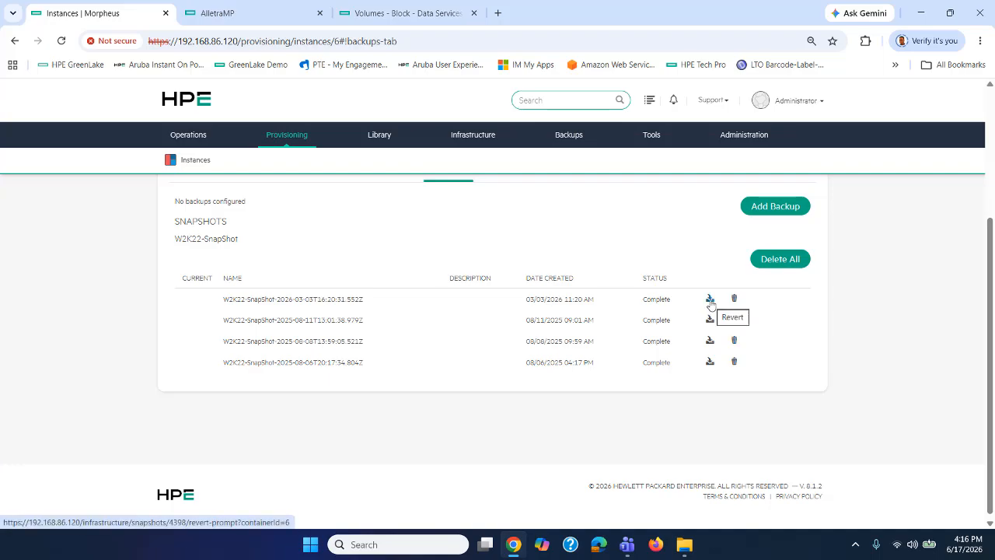
left_click(710, 299)
left_click(626, 196)
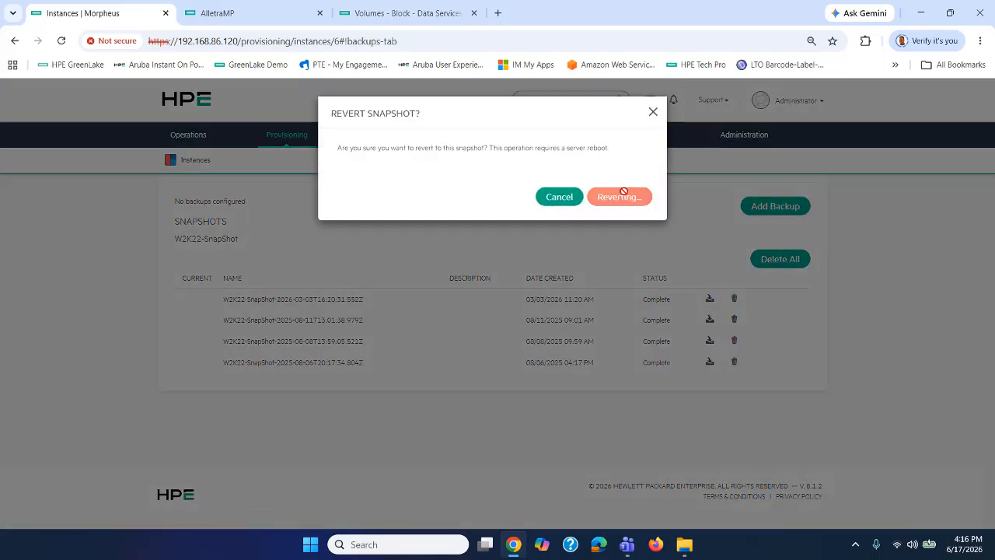
Step: Check the progress of the snapshot revert in the W2K22-SnapShot instance's history and the recent activity list
scroll(435, 265, "up", 3)
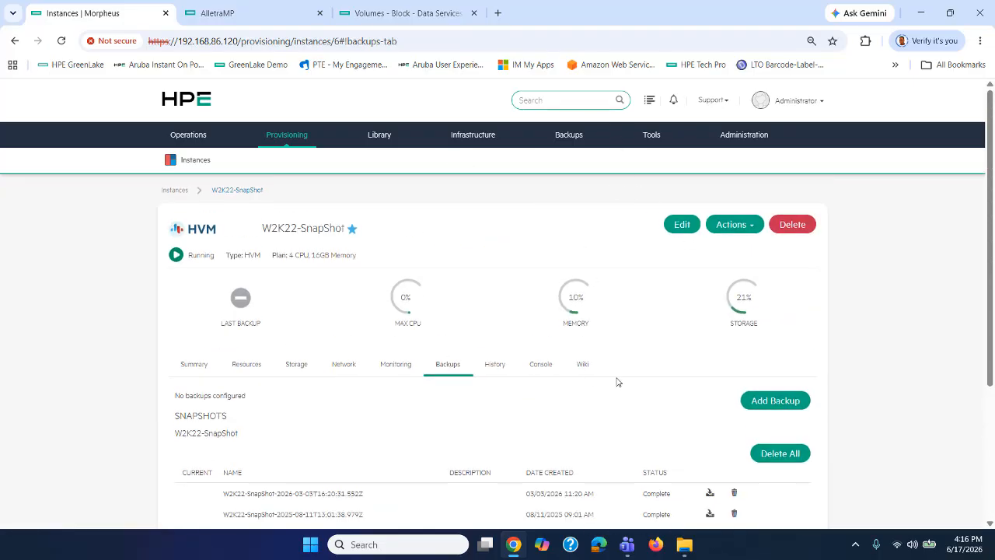
scroll(618, 380, "down", 2)
left_click(495, 235)
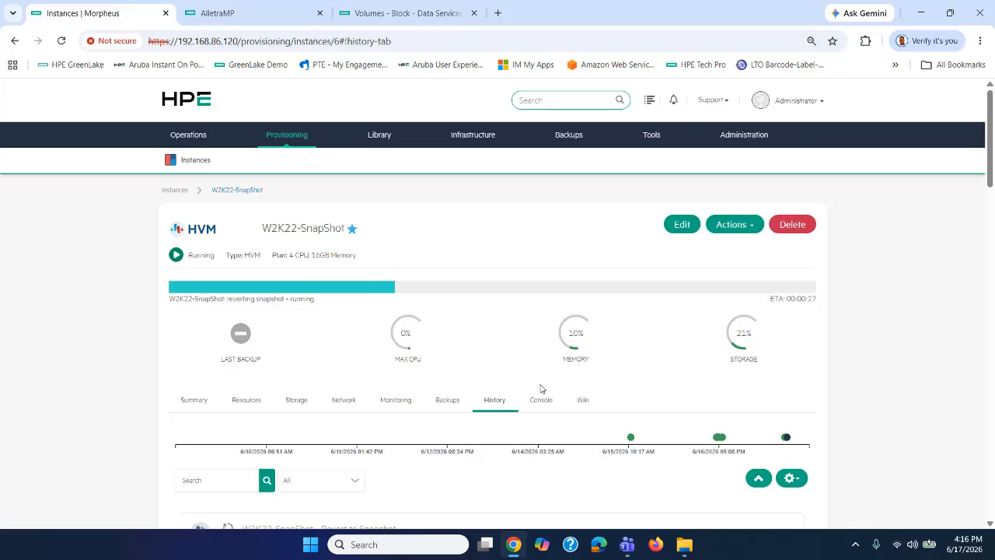
scroll(327, 375, "down", 2)
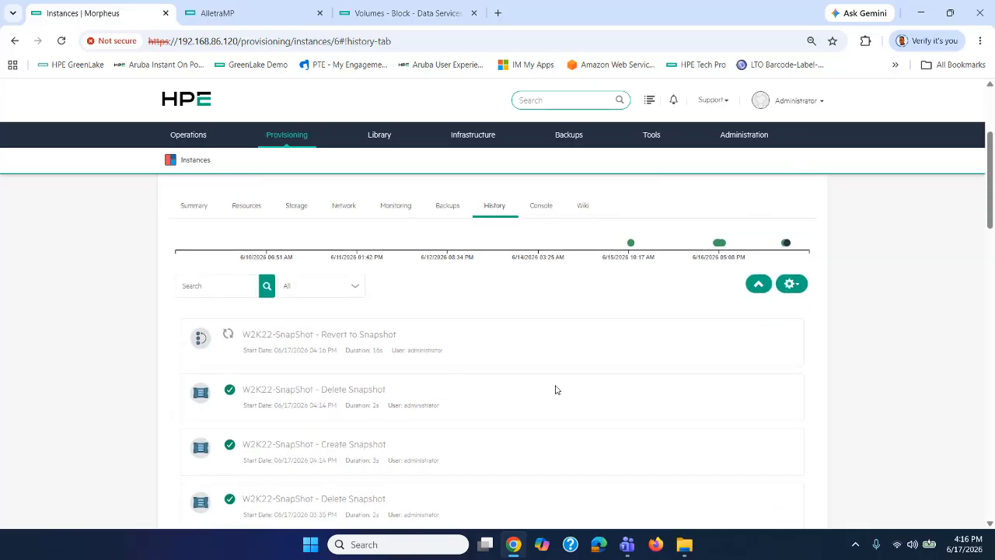
scroll(557, 390, "up", 1)
scroll(556, 390, "up", 3)
left_click(650, 99)
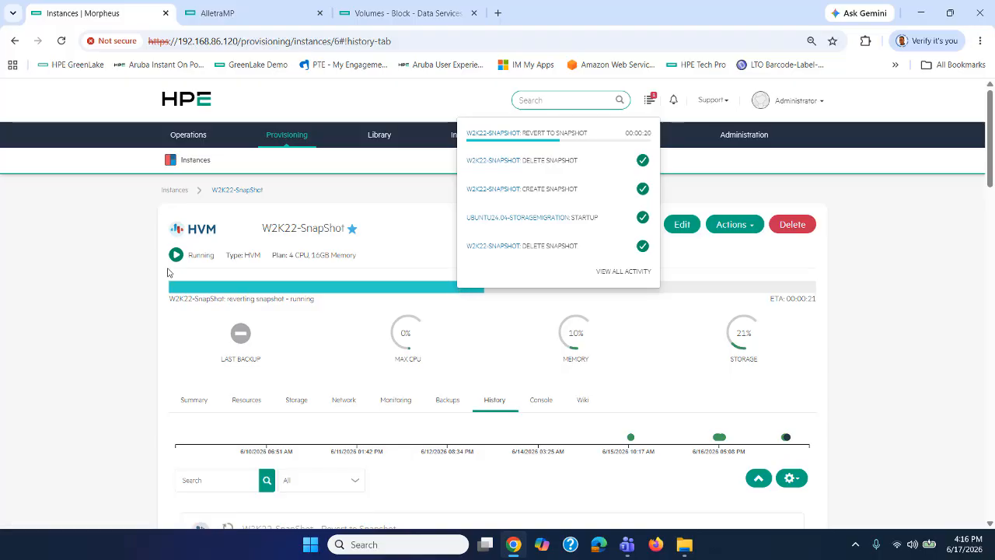
left_click(100, 291)
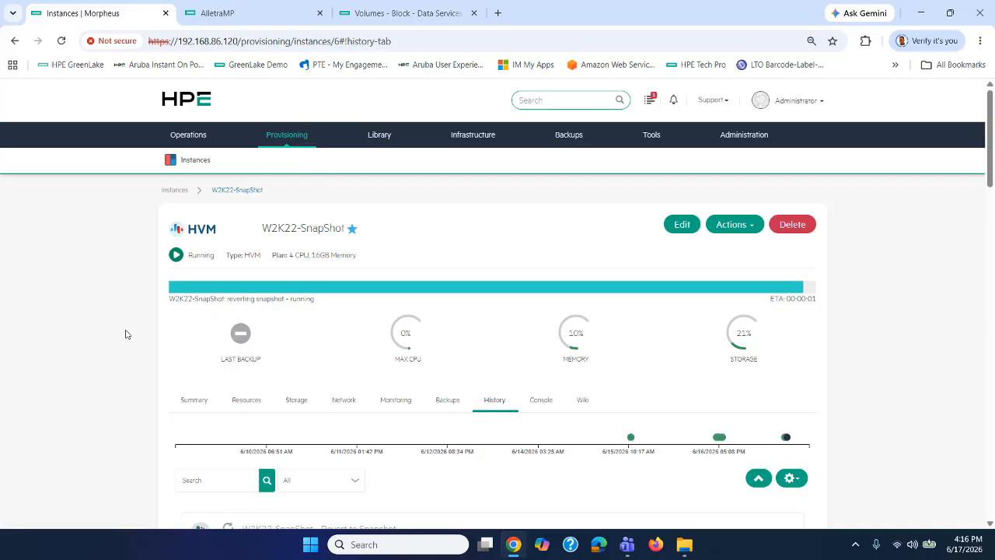
Step: Open the Ubuntu24.04-StorageMigration instance from the instances list and check which data store holds its root volume
mouse_move(278, 134)
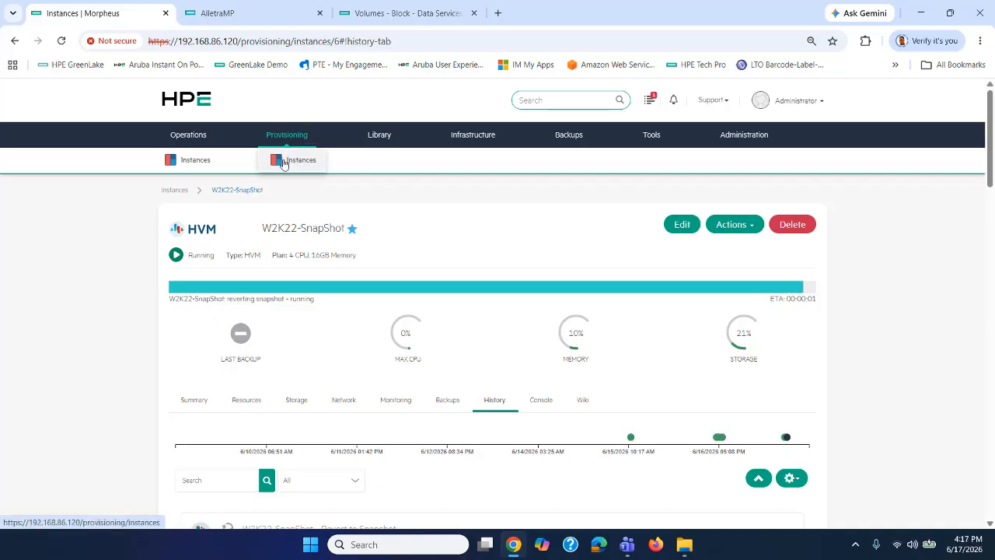
left_click(283, 162)
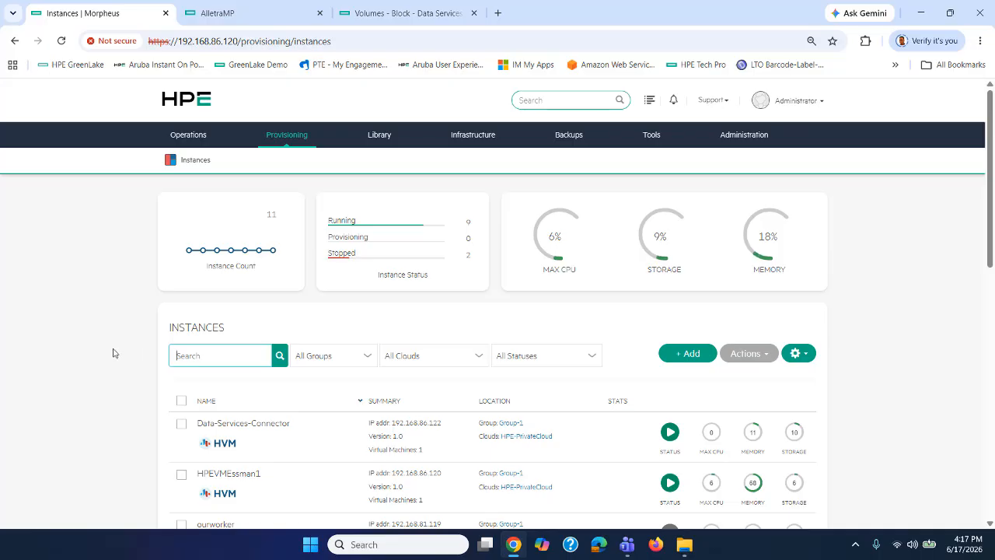
scroll(102, 365, "down", 3)
scroll(92, 376, "down", 3)
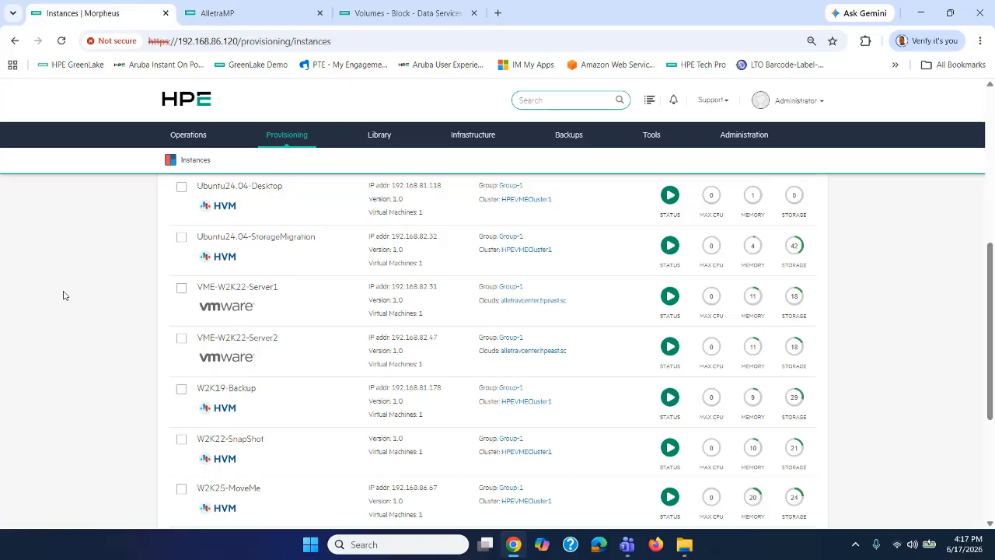
left_click(303, 250)
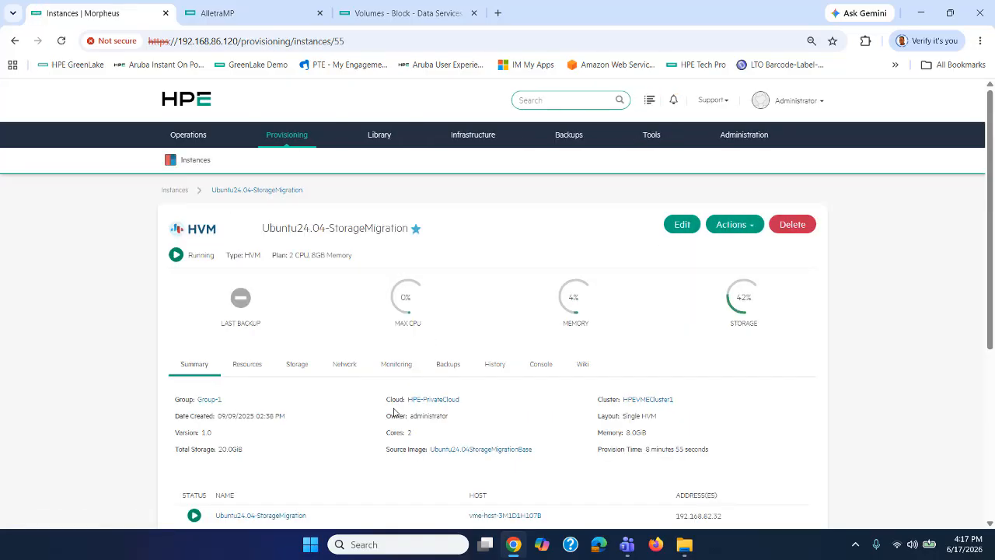
left_click(300, 365)
scroll(326, 413, "down", 2)
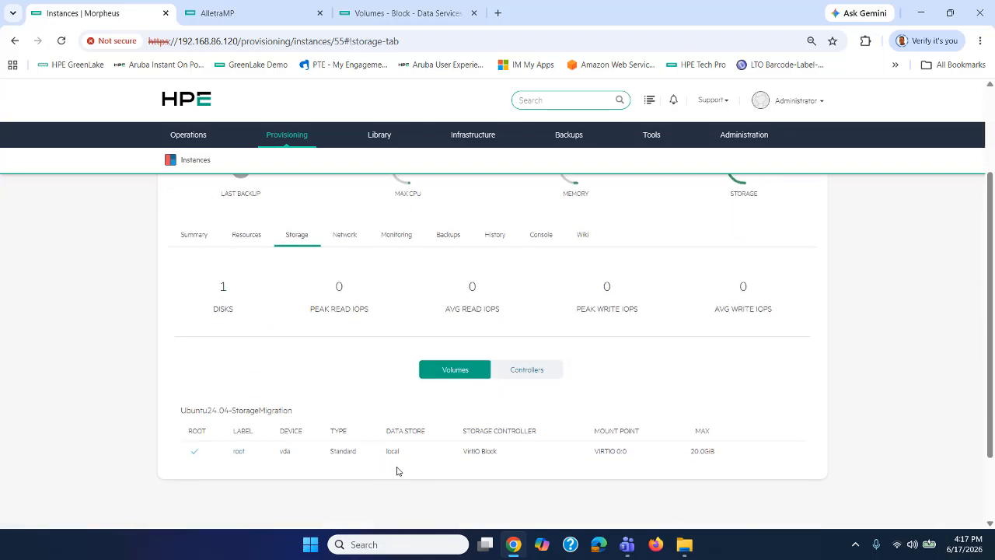
Step: Review the virtual volume sets in AlletraMP, and reload the volume list in Data Services Cloud Console to check the same sets
left_click(251, 17)
scroll(294, 342, "up", 3)
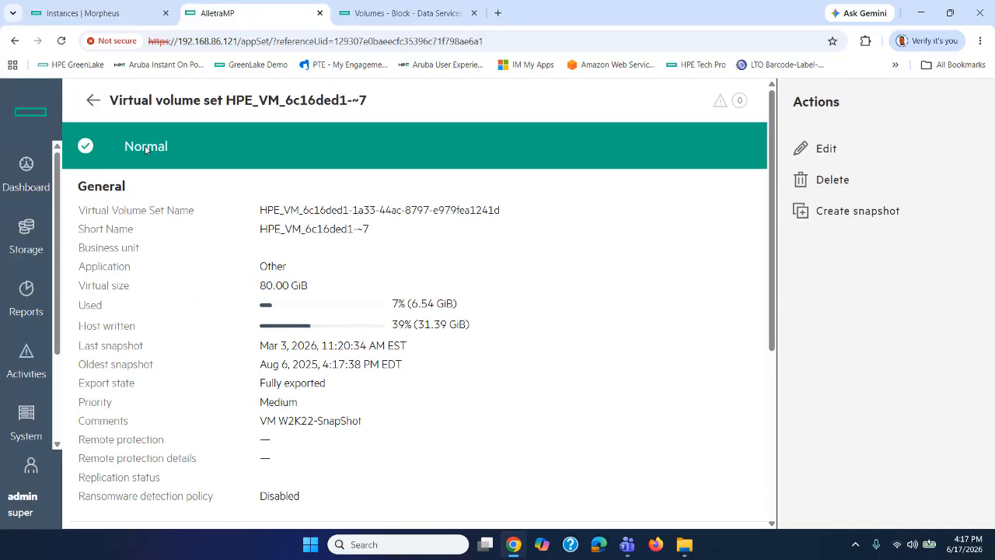
left_click(92, 102)
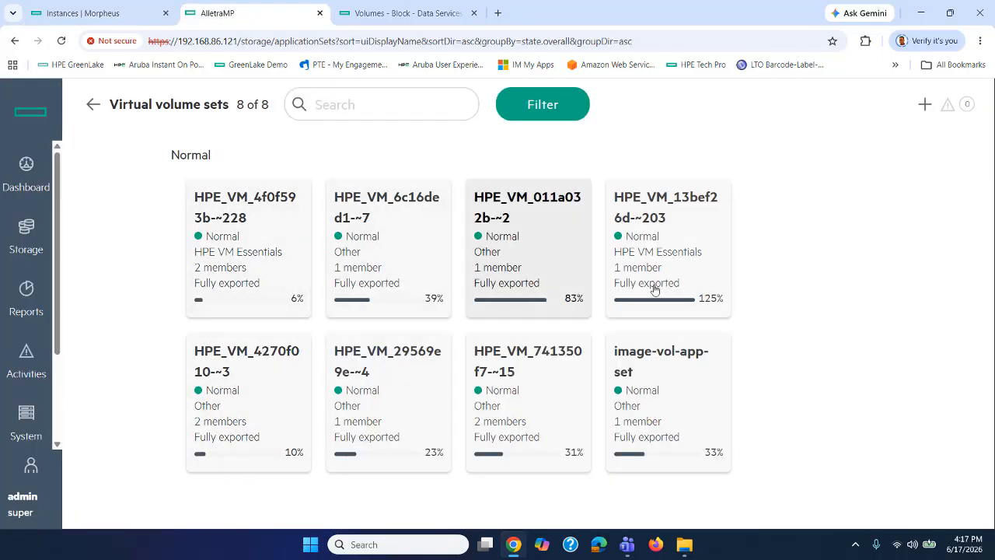
left_click(395, 14)
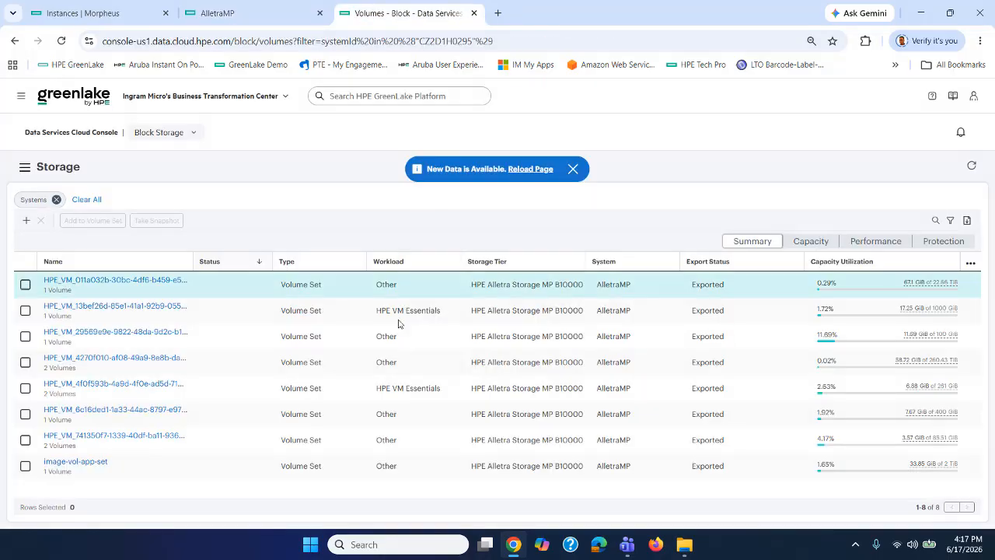
left_click(547, 168)
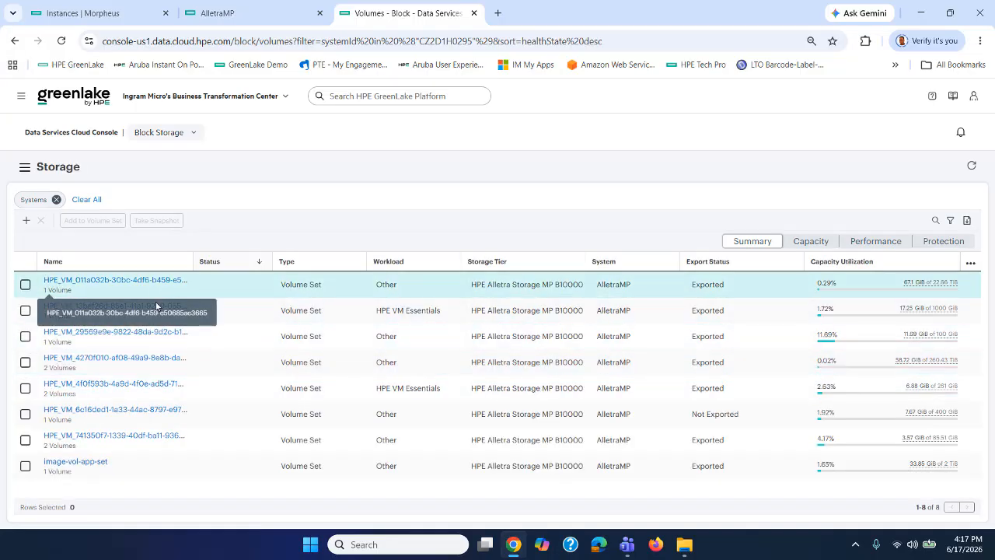
Step: Return to Morpheus and reconfigure the Ubuntu24.04-StorageMigration instance to place its root volume on AlletraMPDatastore-1
left_click(91, 14)
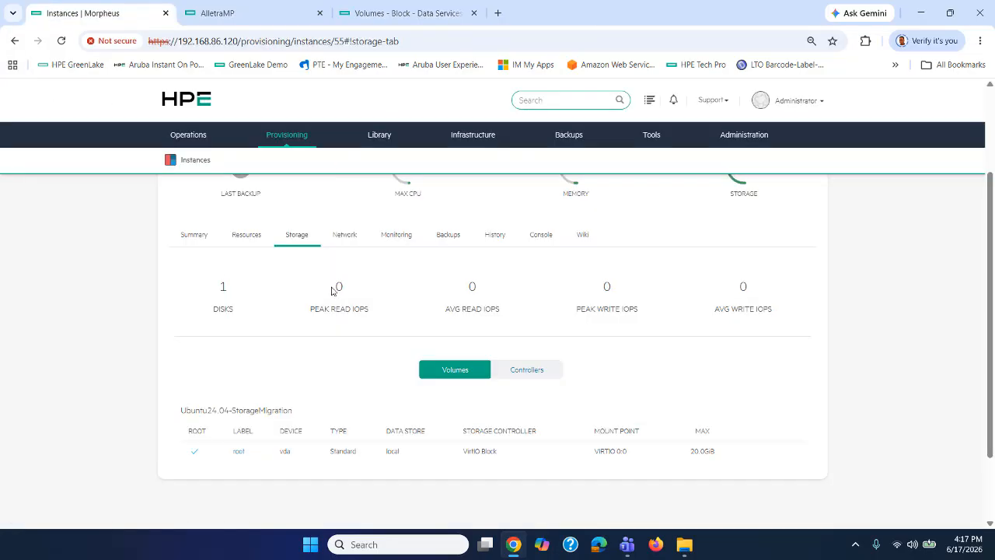
scroll(644, 174, "up", 2)
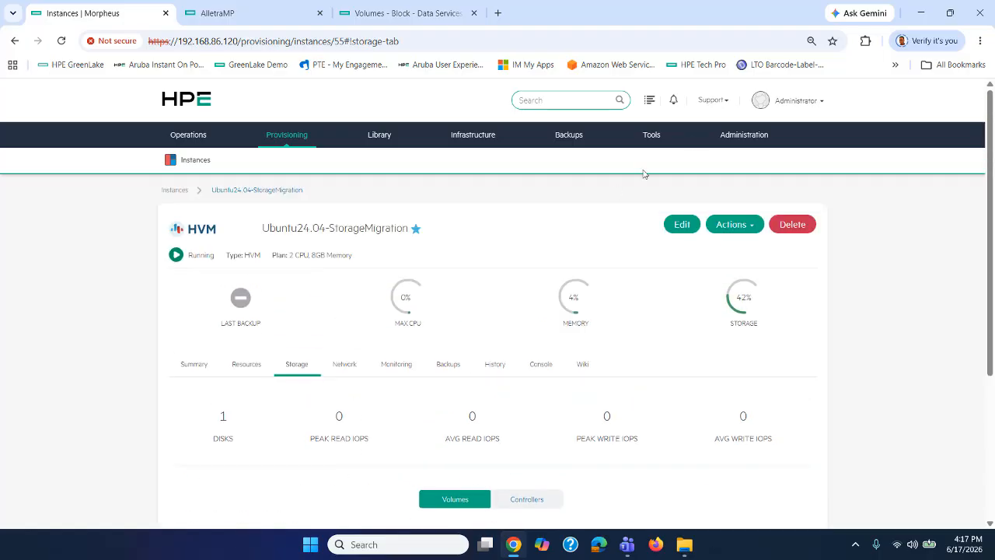
left_click(731, 224)
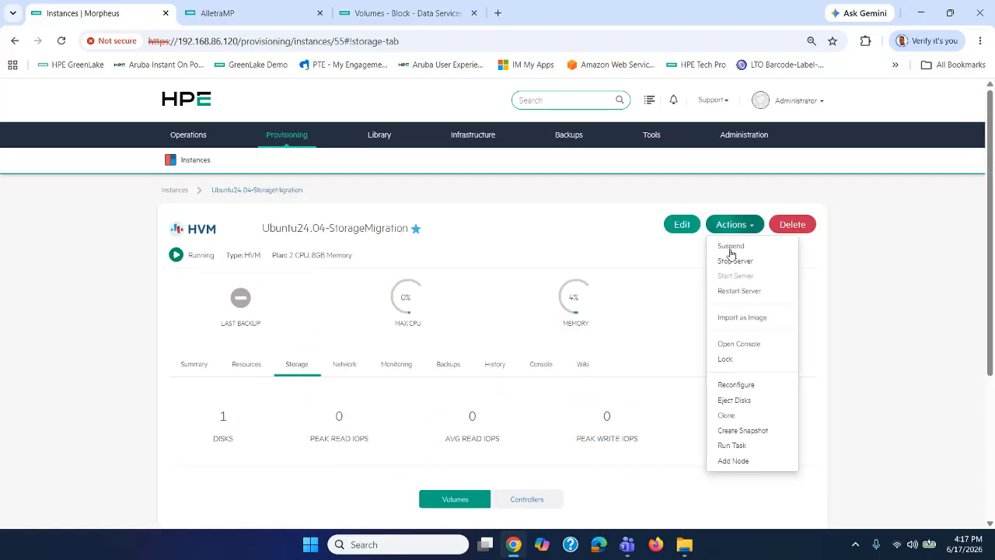
left_click(737, 385)
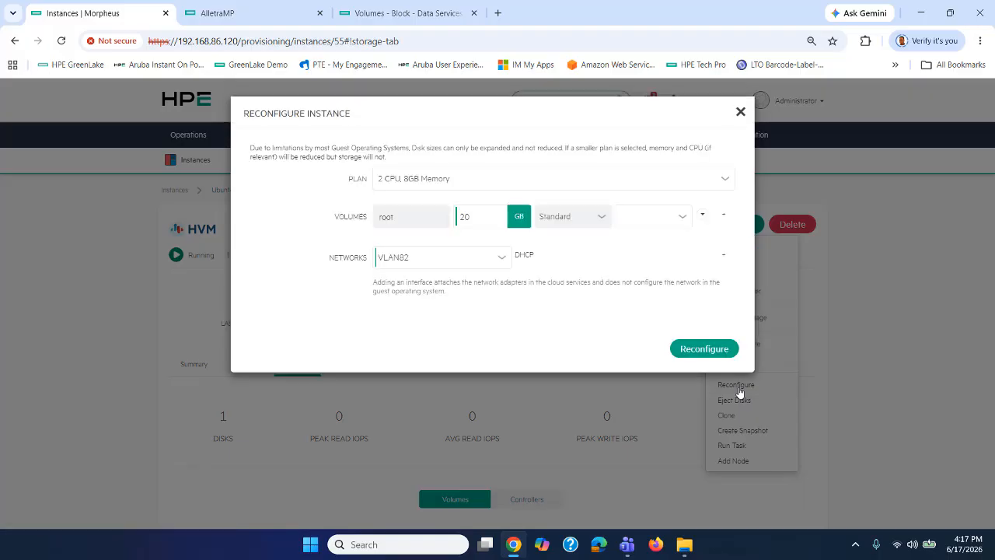
left_click(683, 219)
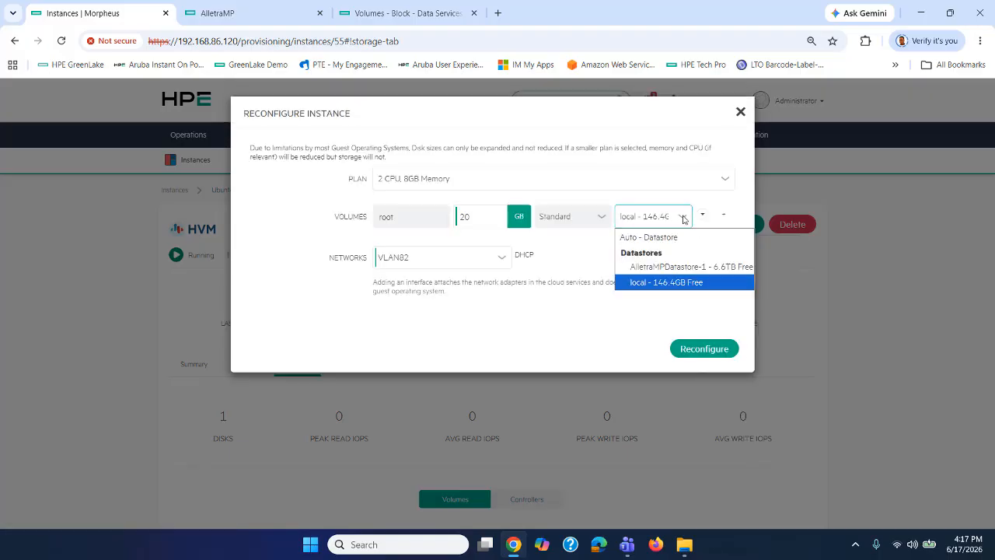
left_click(672, 268)
left_click(703, 349)
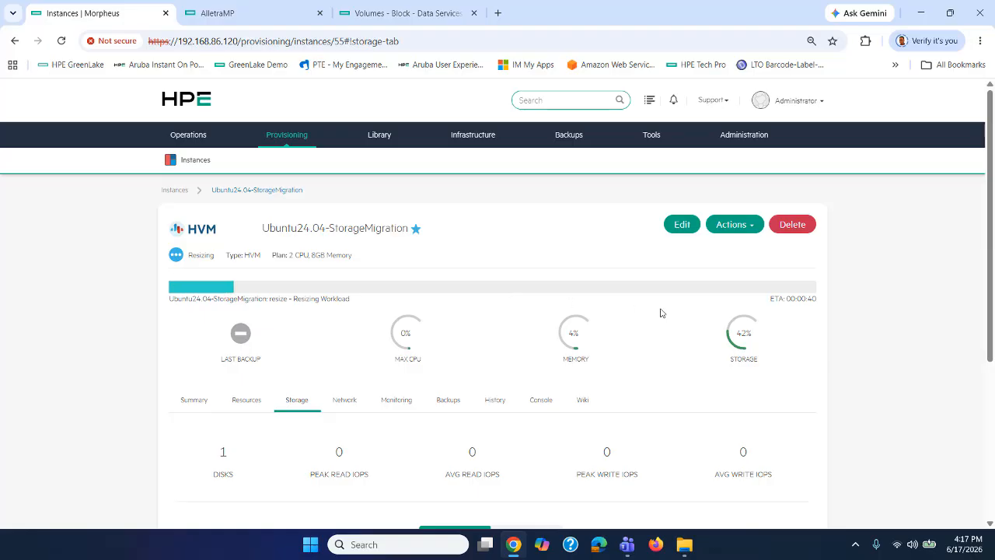
Step: Check the progress of the storage migration in the Ubuntu24.04-StorageMigration instance's history and the recent activity list
scroll(567, 327, "down", 1)
left_click(492, 334)
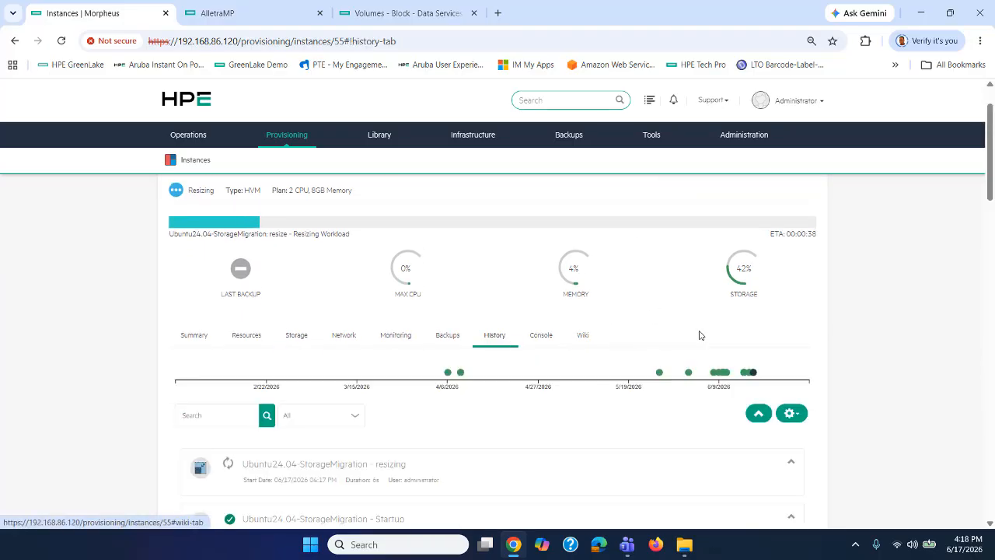
scroll(661, 339, "down", 2)
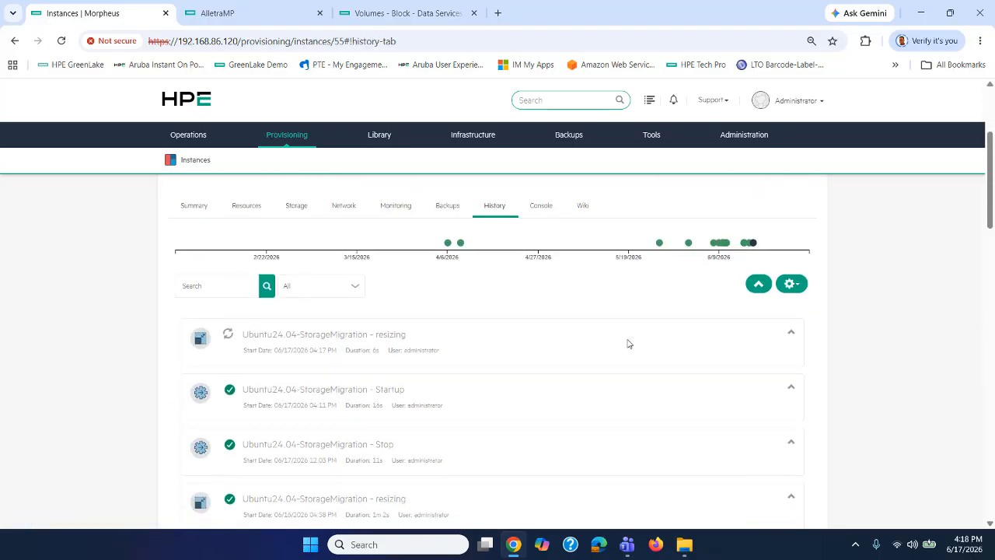
left_click(649, 99)
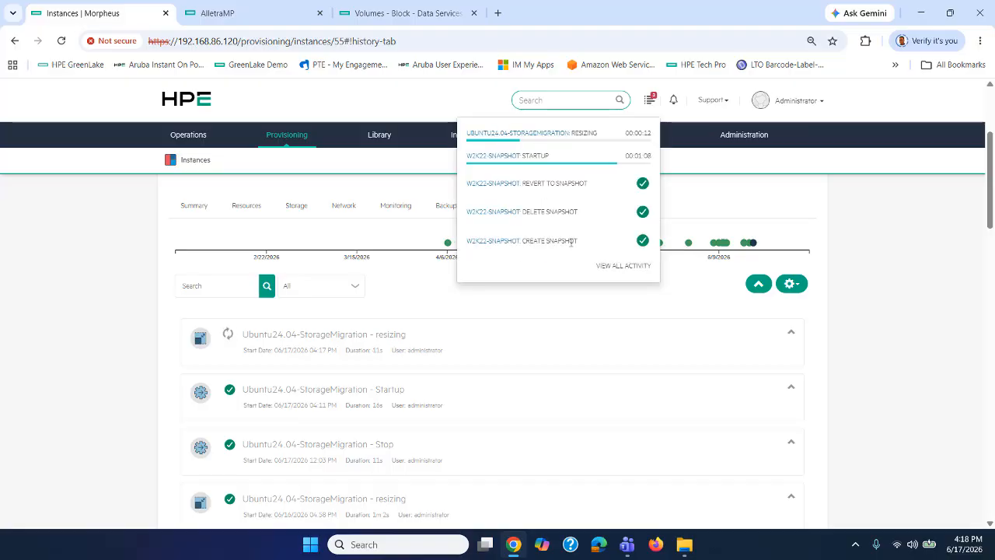
left_click(84, 287)
scroll(472, 372, "up", 1)
scroll(478, 363, "up", 2)
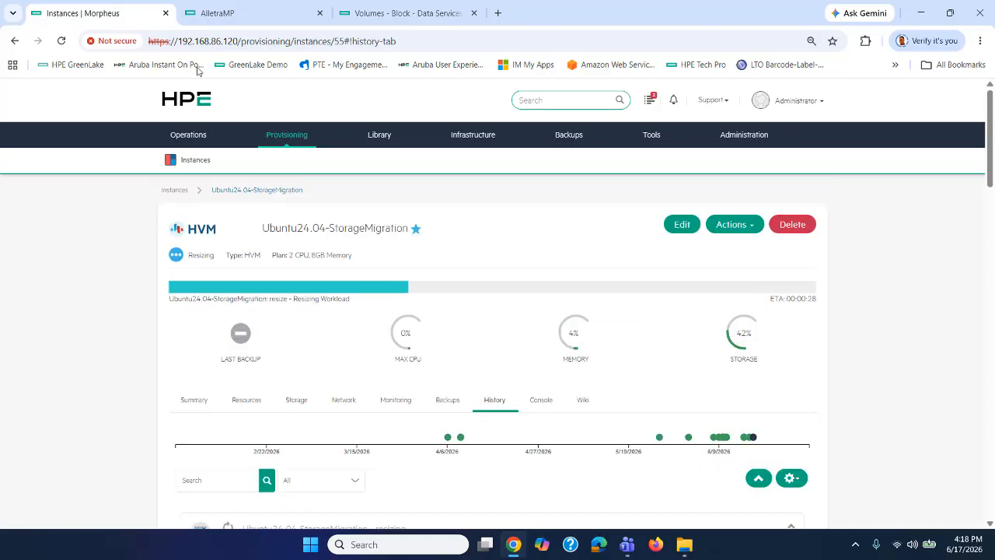
Step: Examine the Ubuntu2404Storage-ICos volume set and its VM comment in AlletraMP, and reload the volume list in Data Services Cloud Console
left_click(237, 15)
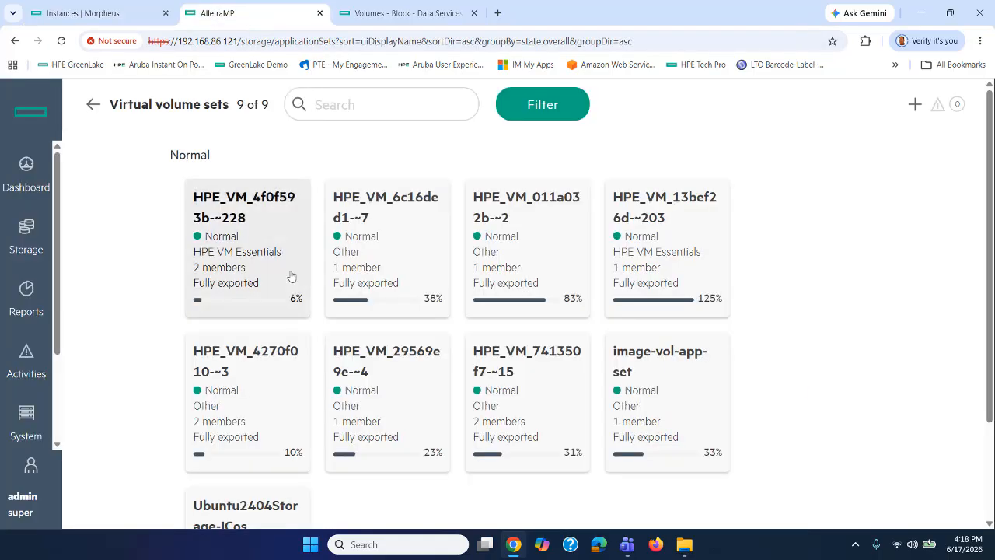
scroll(536, 380, "down", 2)
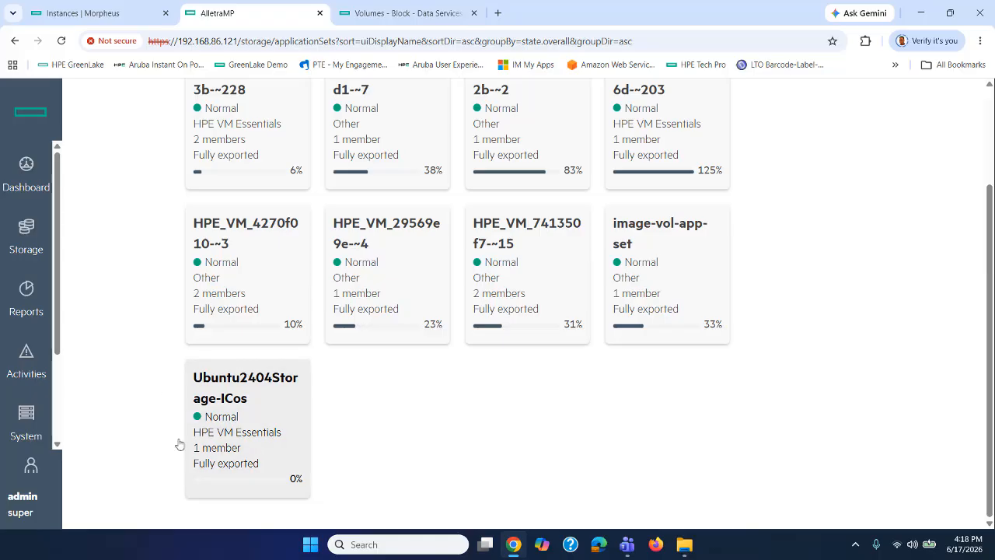
left_click(233, 377)
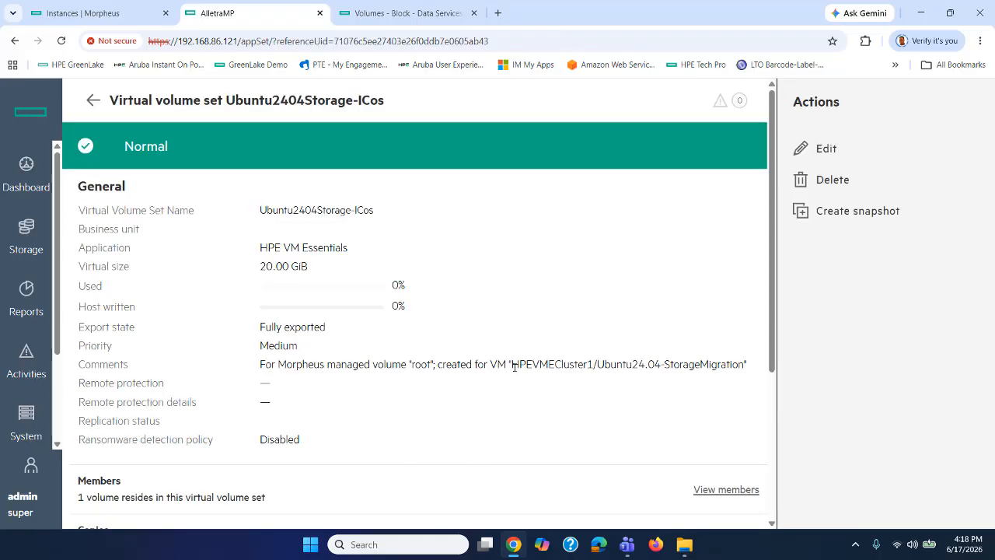
left_click_drag(514, 366, 737, 364)
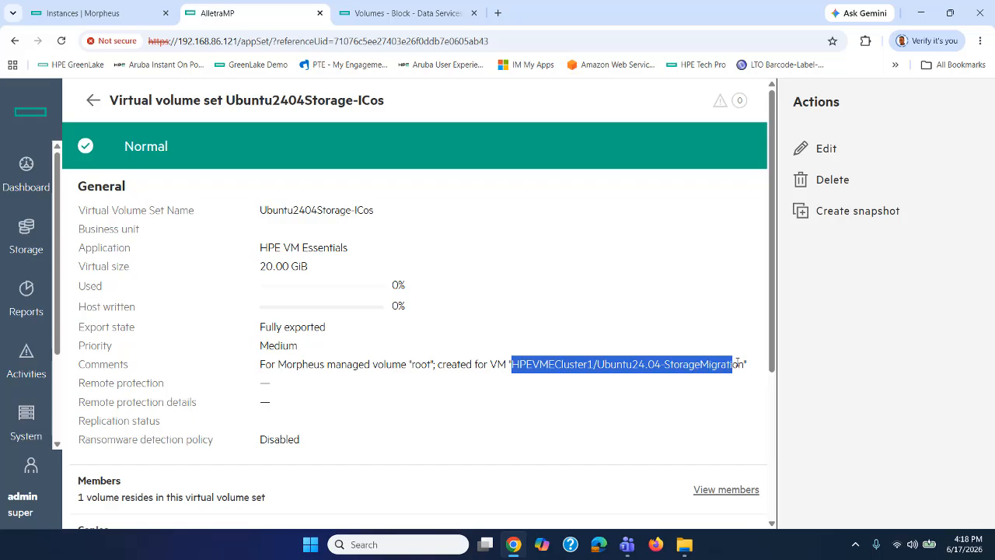
left_click(92, 100)
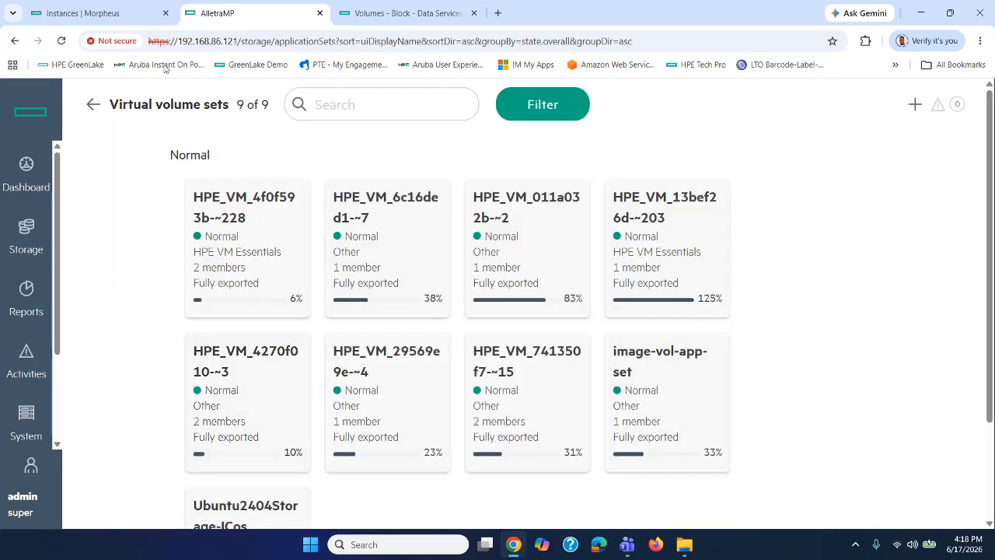
left_click(396, 13)
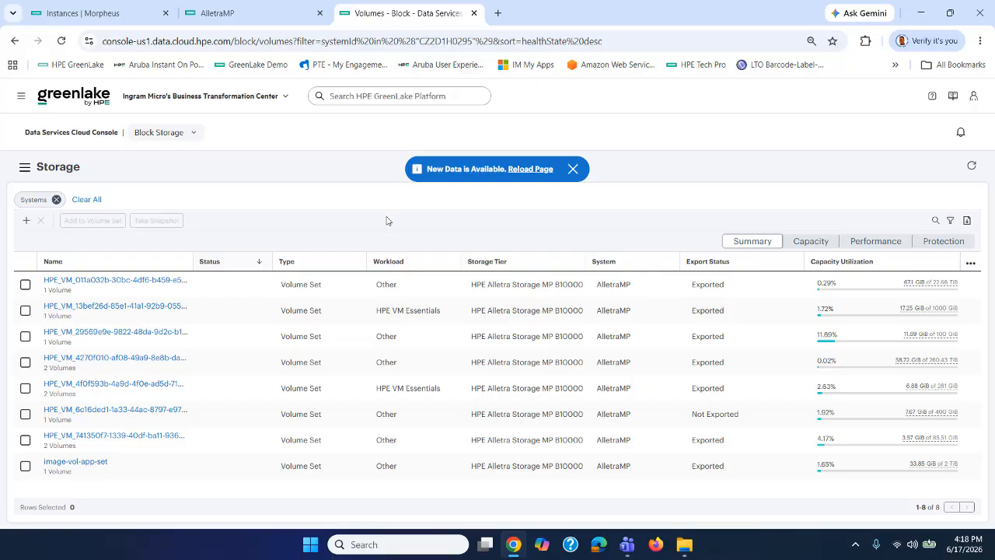
left_click(539, 170)
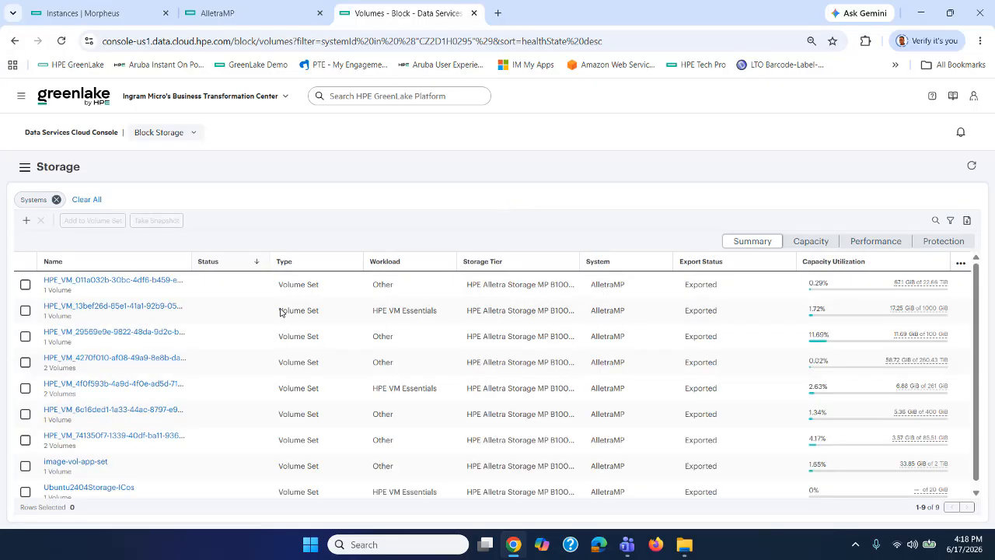
Step: Return to Morpheus and reconfigure the Ubuntu24.04-StorageMigration instance to place its root volume on the local datastore
scroll(62, 490, "down", 1)
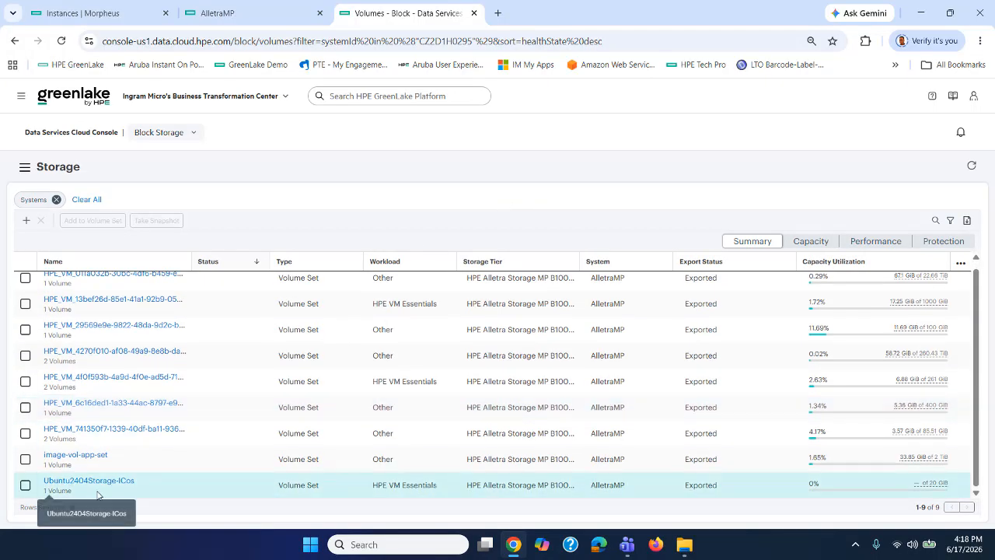
left_click(93, 13)
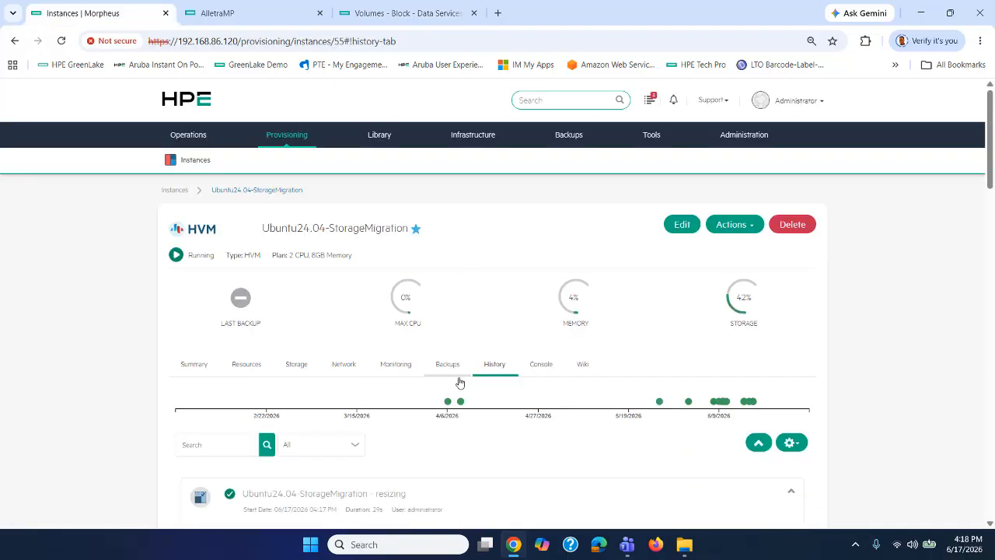
left_click(485, 366)
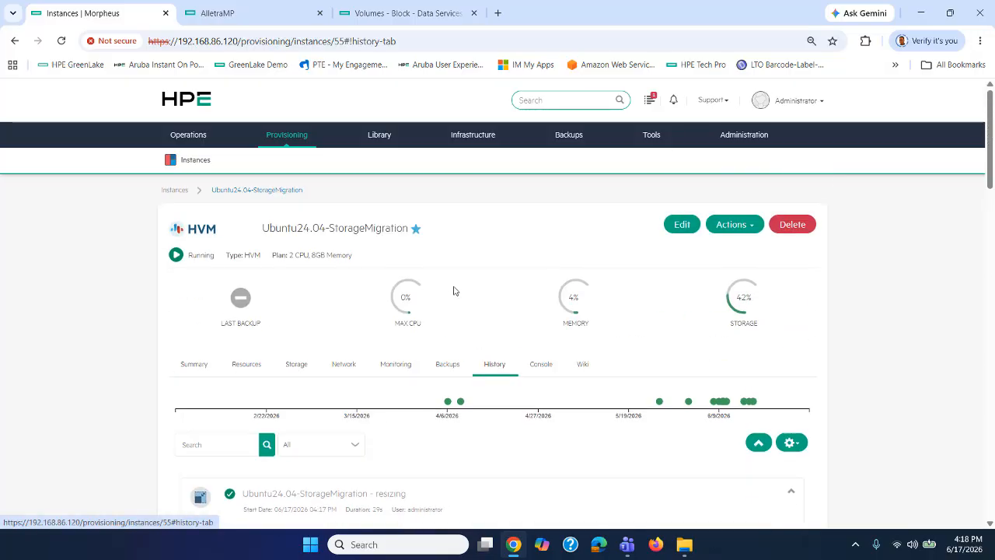
left_click(739, 225)
left_click(730, 386)
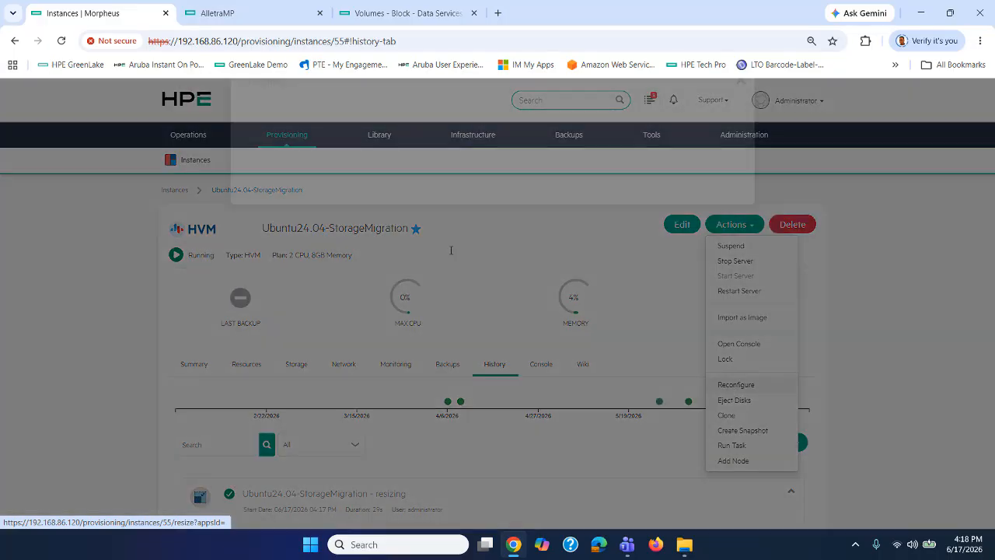
left_click(639, 222)
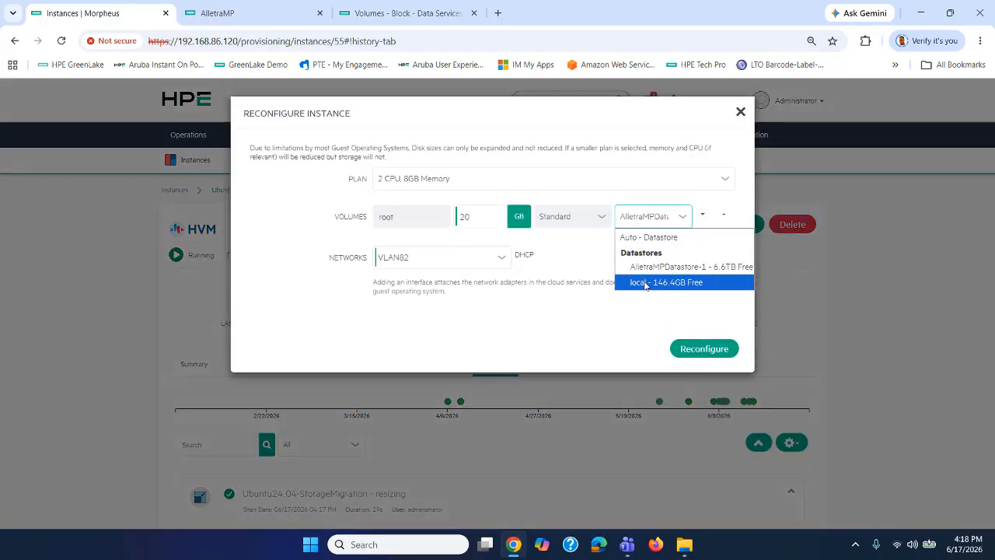
left_click(648, 286)
left_click(699, 351)
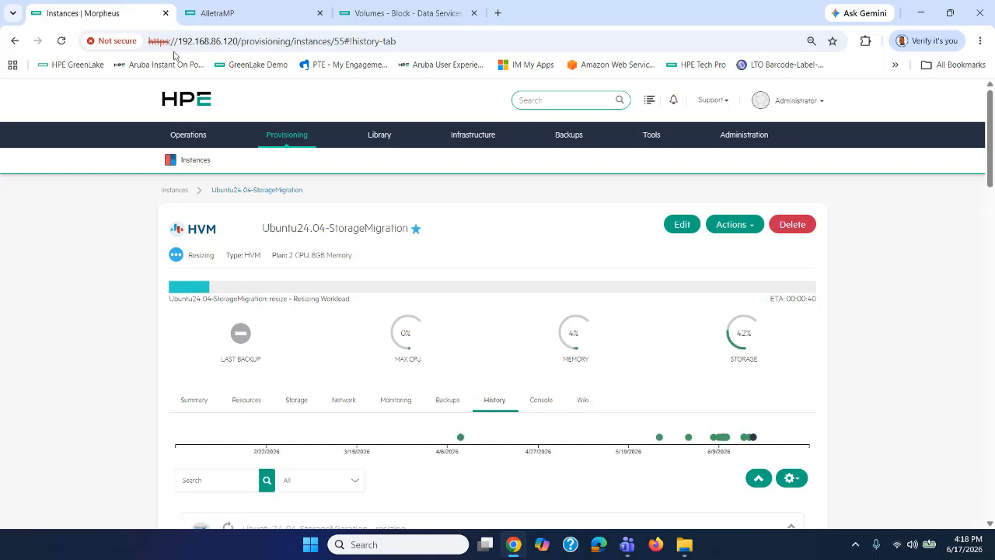
Step: Check the virtual volume sets in AlletraMP and the volume list in Data Services Cloud Console, and return to the migration progress in Morpheus
left_click(229, 14)
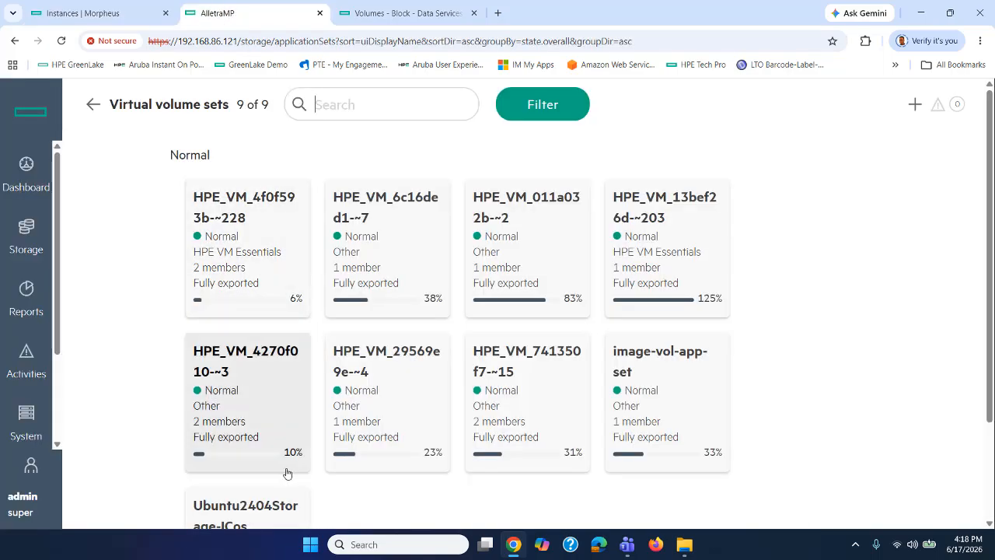
left_click(354, 13)
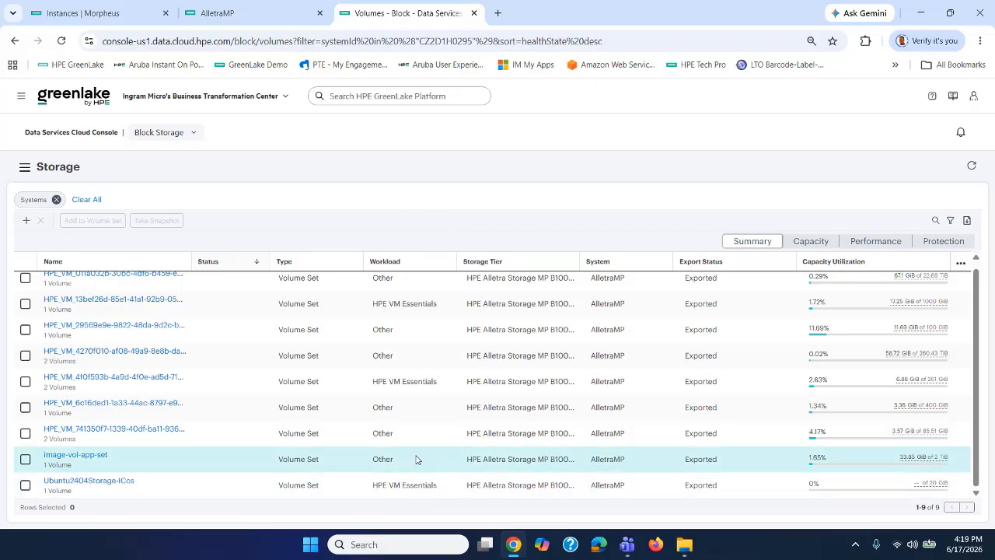
left_click(88, 12)
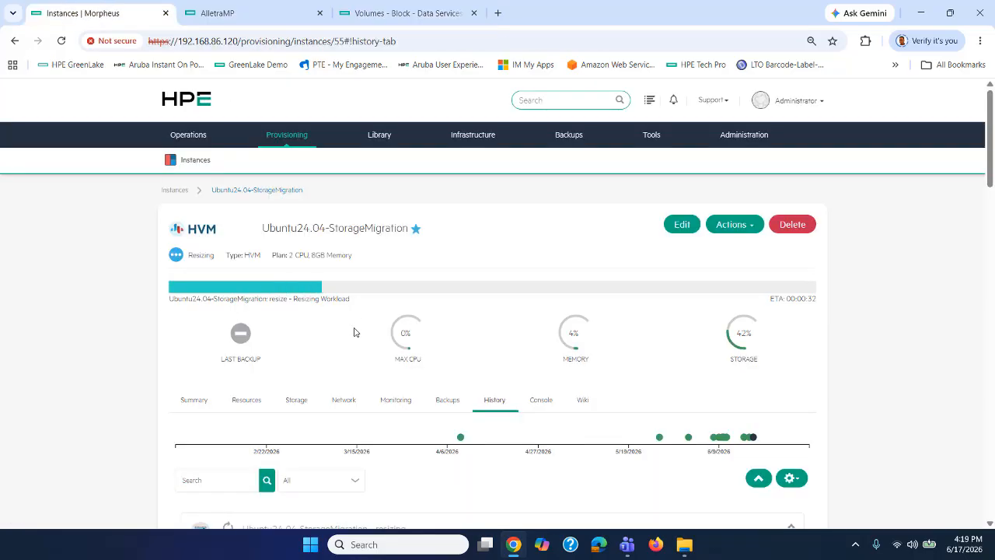
Step: Open the W2K22-SnapShot instance from the instances list and bring up its remote console
mouse_move(287, 136)
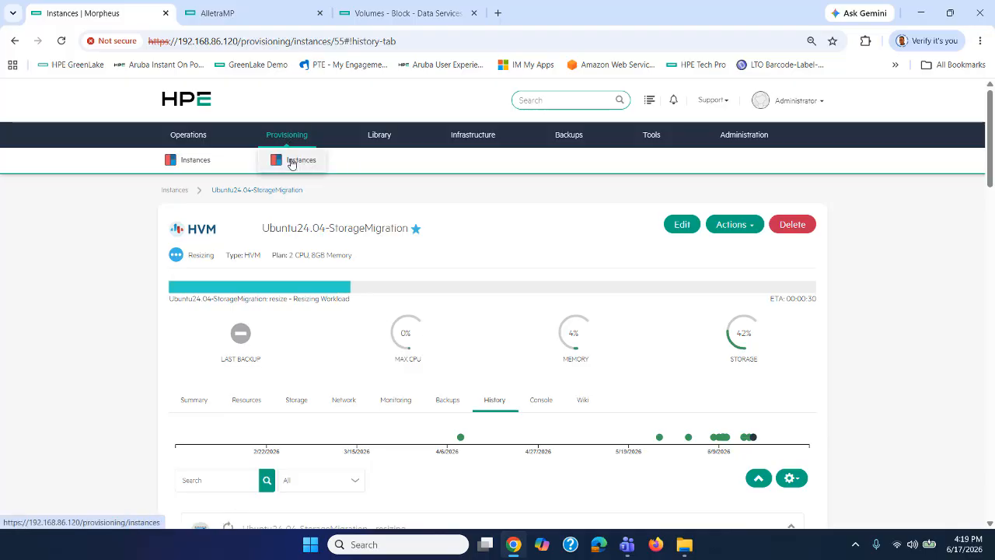
left_click(288, 160)
scroll(119, 290, "down", 6)
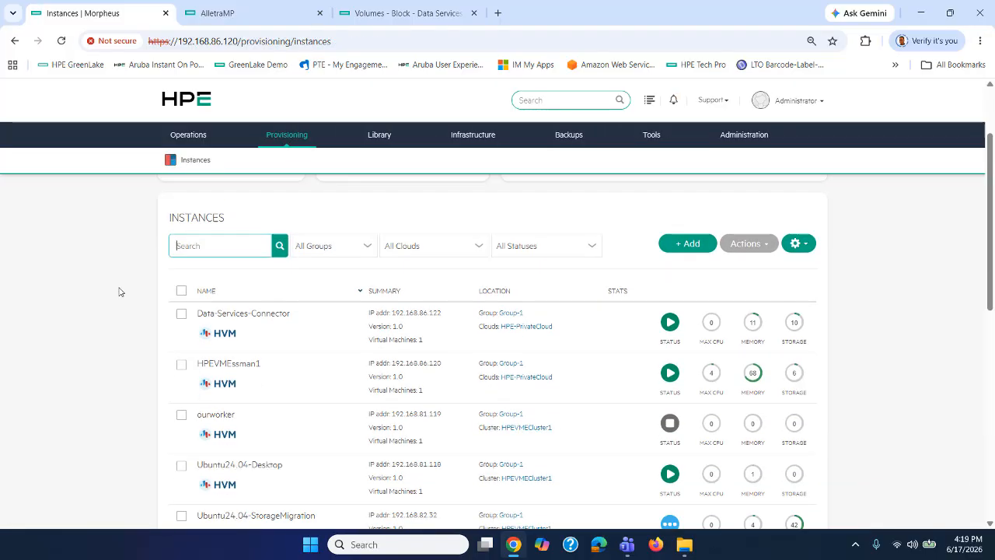
scroll(119, 291, "down", 1)
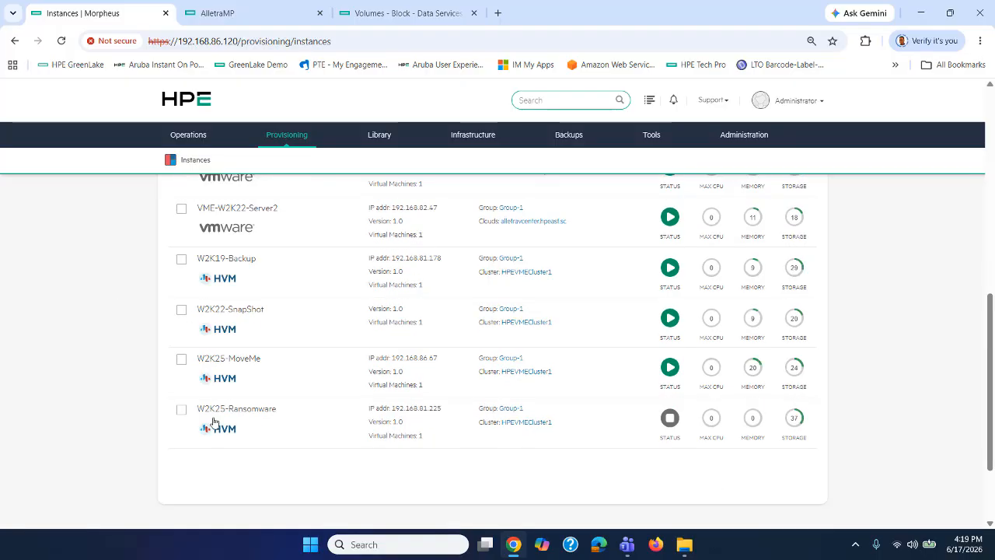
left_click(243, 311)
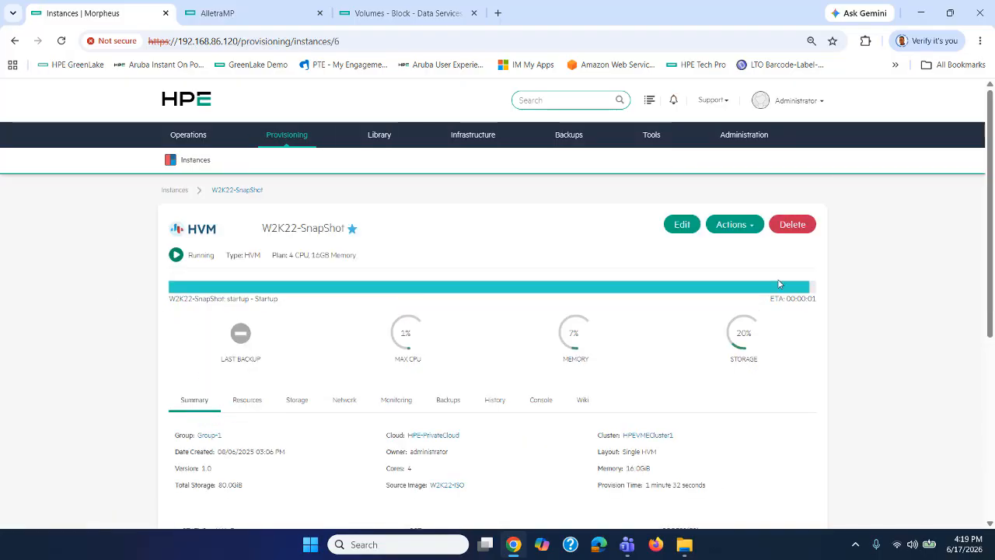
scroll(412, 370, "down", 2)
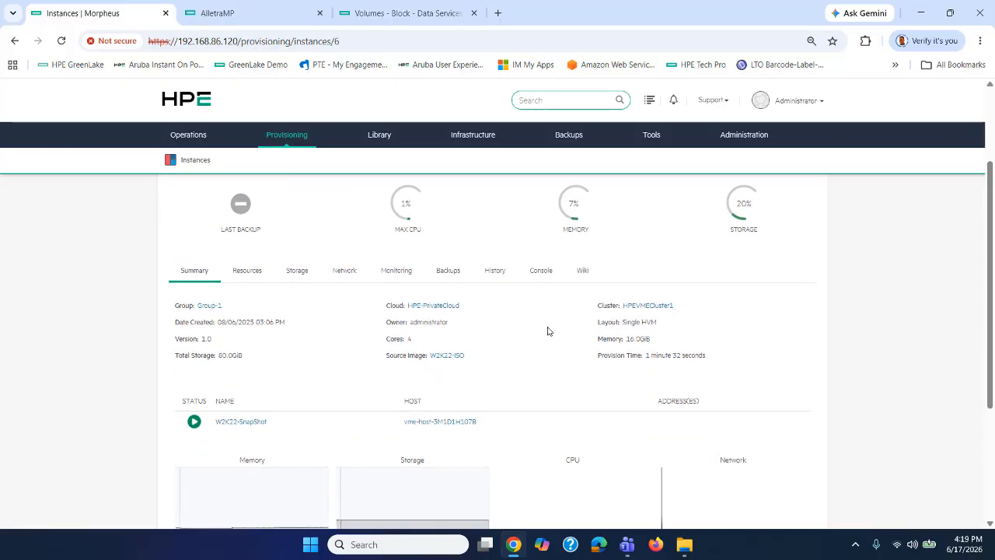
left_click(547, 272)
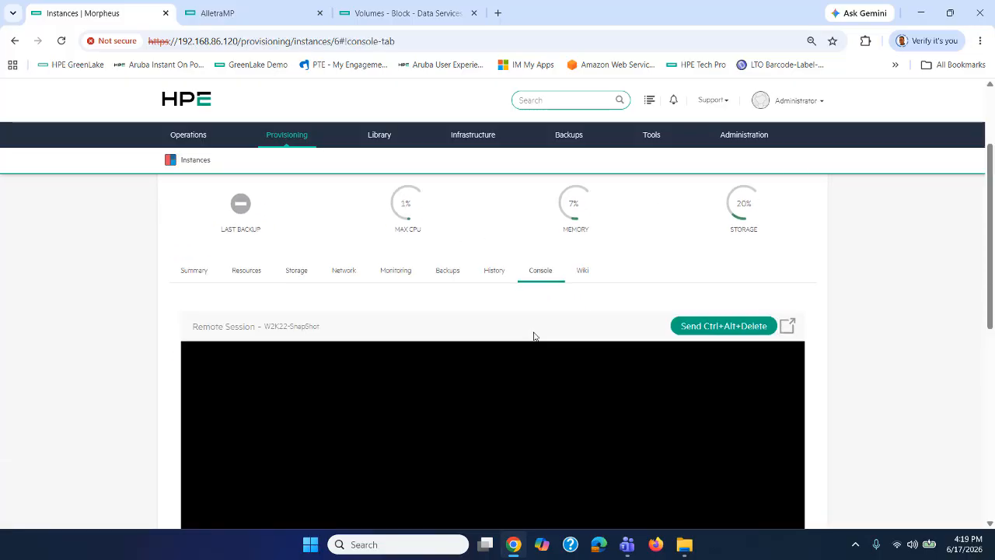
scroll(533, 336, "down", 2)
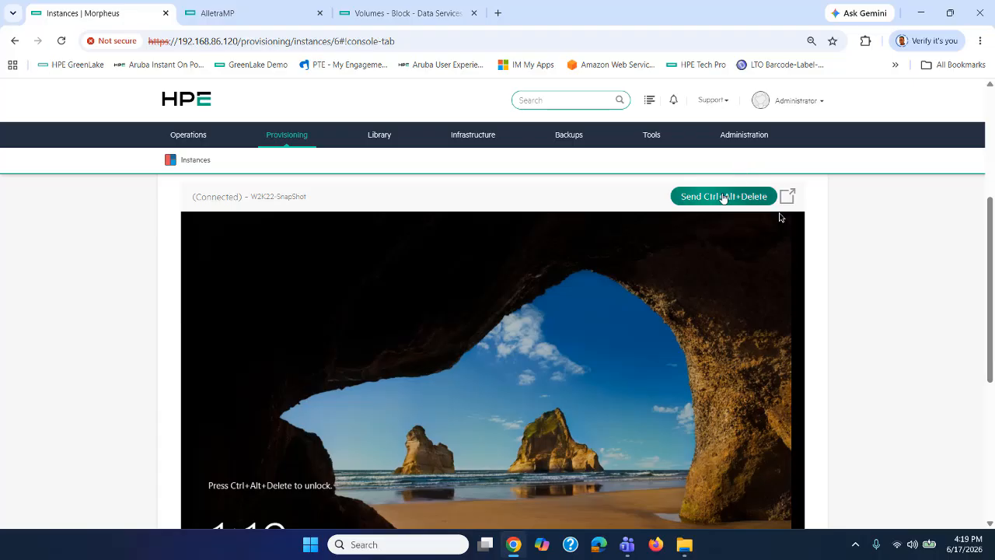
Step: Unlock the W2K22-SnapShot console session with the administrator account password and decline making the PC discoverable on the network
left_click(728, 196)
scroll(763, 368, "down", 2)
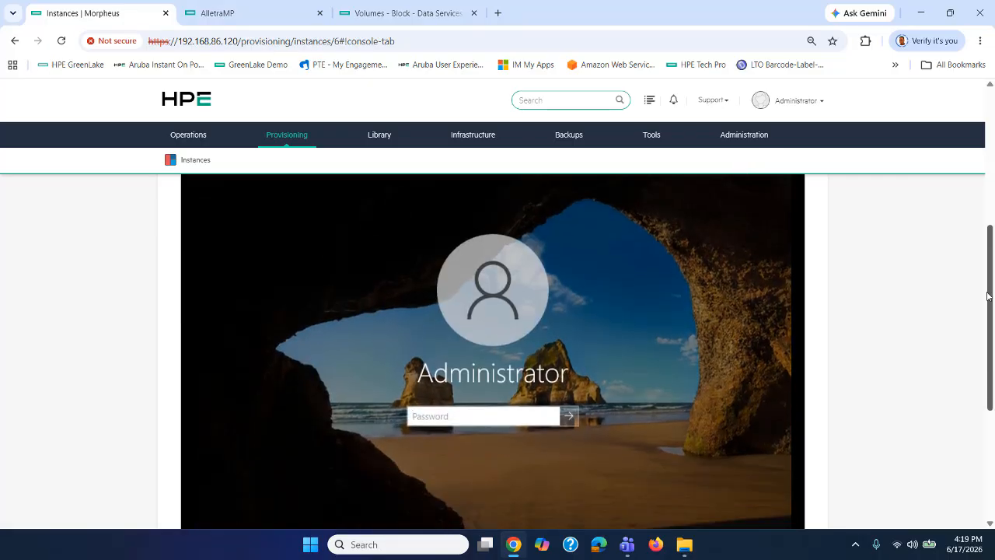
type("**")
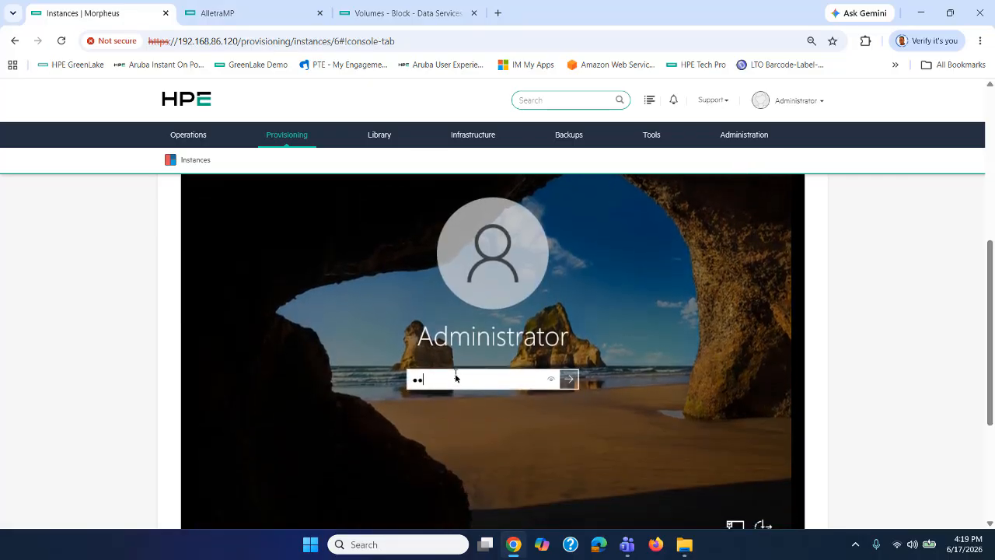
key("Return")
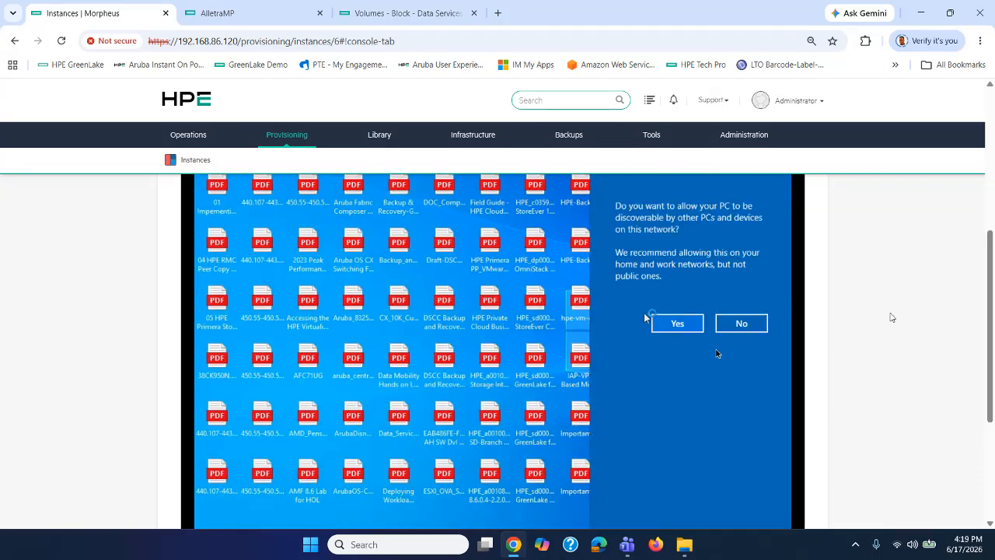
left_click(743, 325)
Step: Return to the instances list, review the recent activity for the storage migration, and check the virtual volume sets in AlletraMP
scroll(977, 323, "up", 5)
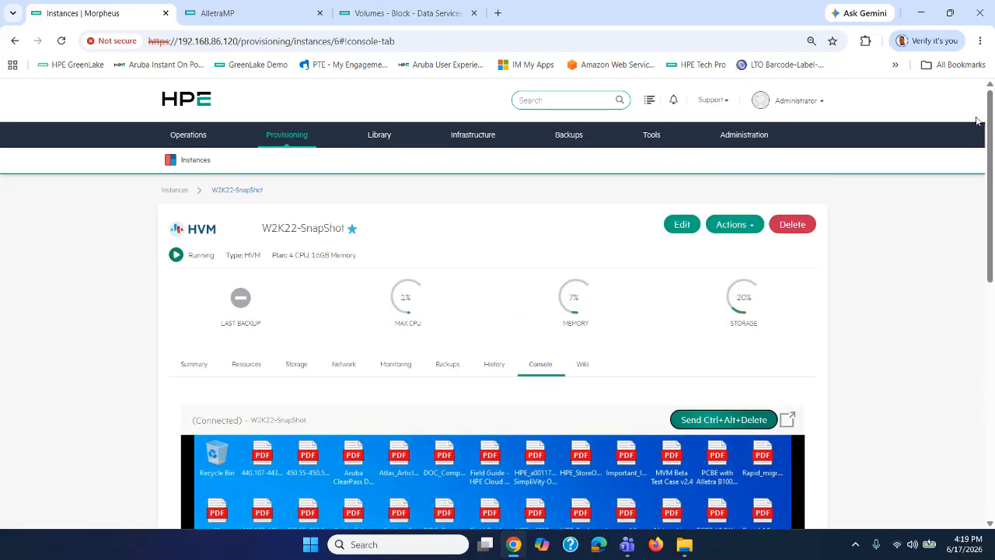
left_click(294, 159)
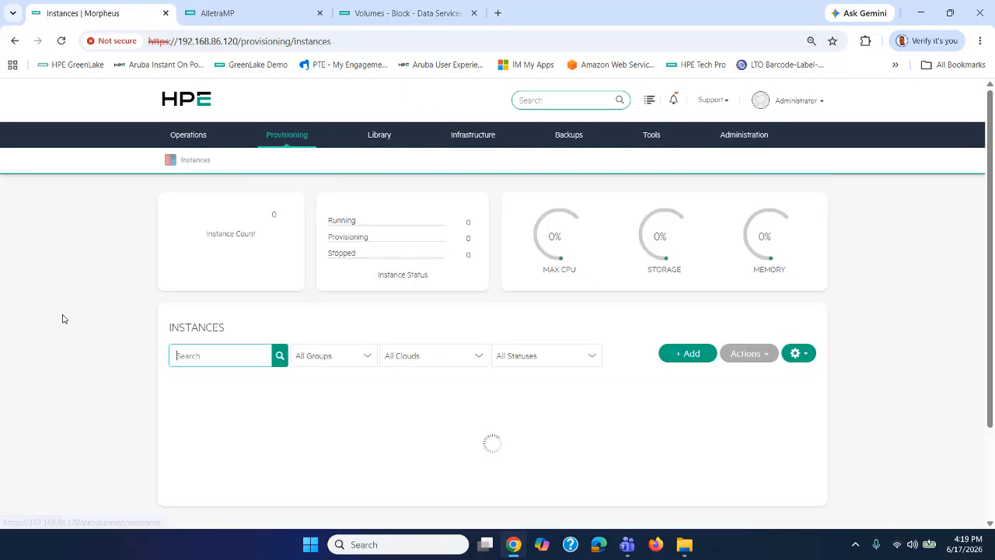
left_click(649, 100)
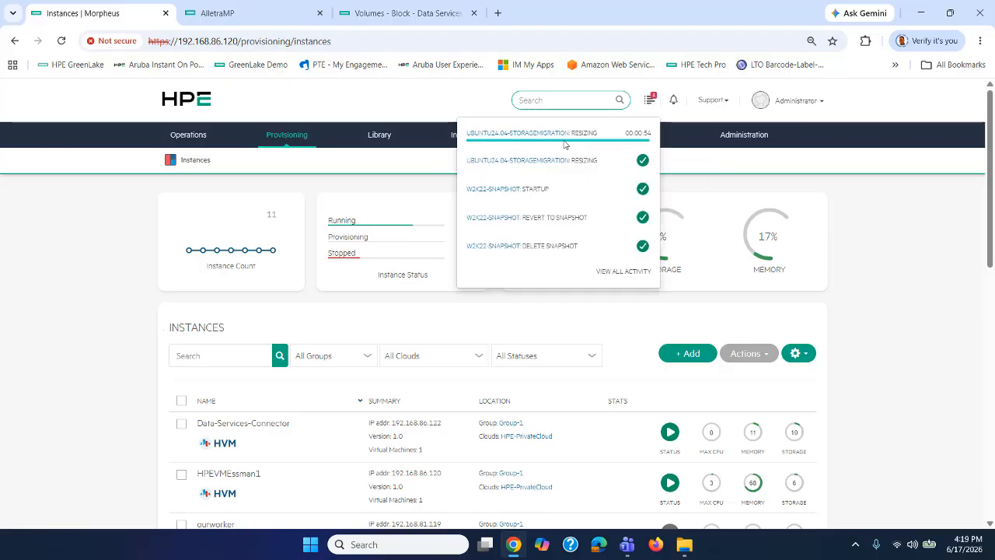
left_click(247, 14)
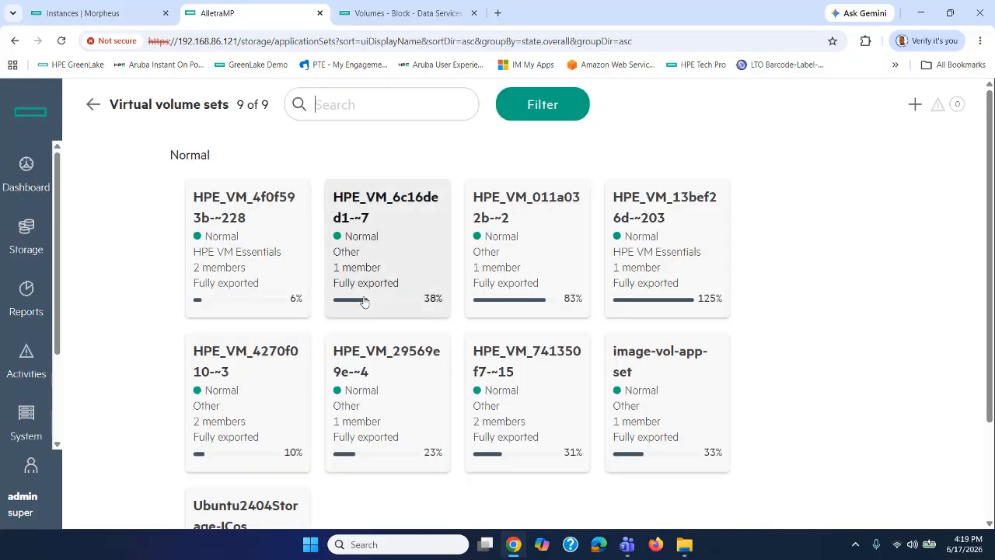
Step: Return to Morpheus and start creating an HVM instance named YouTubeIngramMicro in Group-1 on the HPE-PrivateCloud cloud
left_click(116, 14)
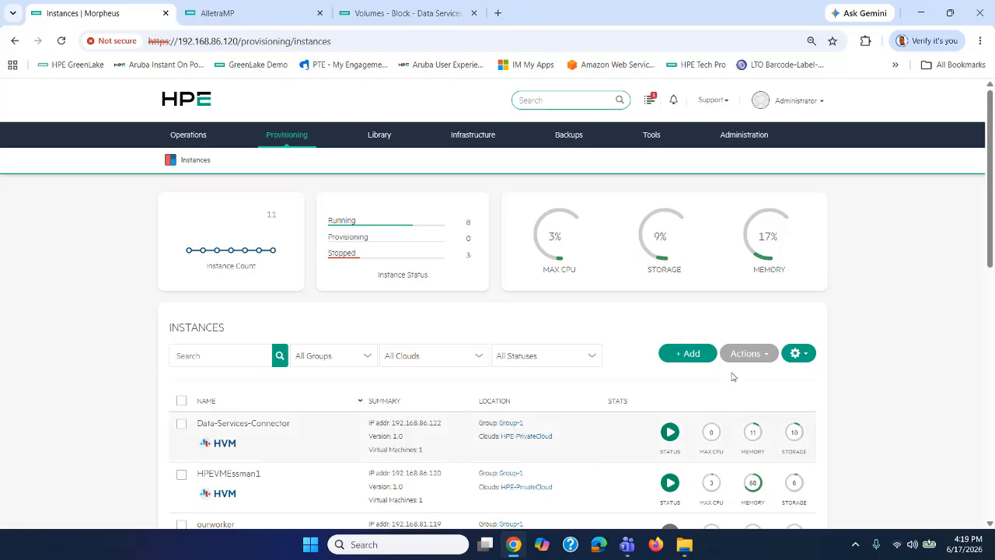
left_click(685, 355)
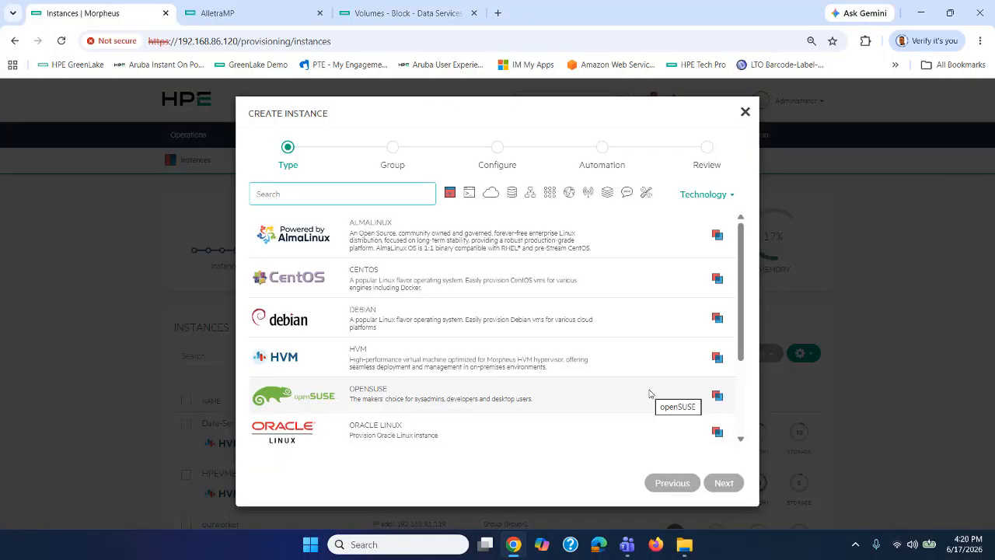
left_click(320, 364)
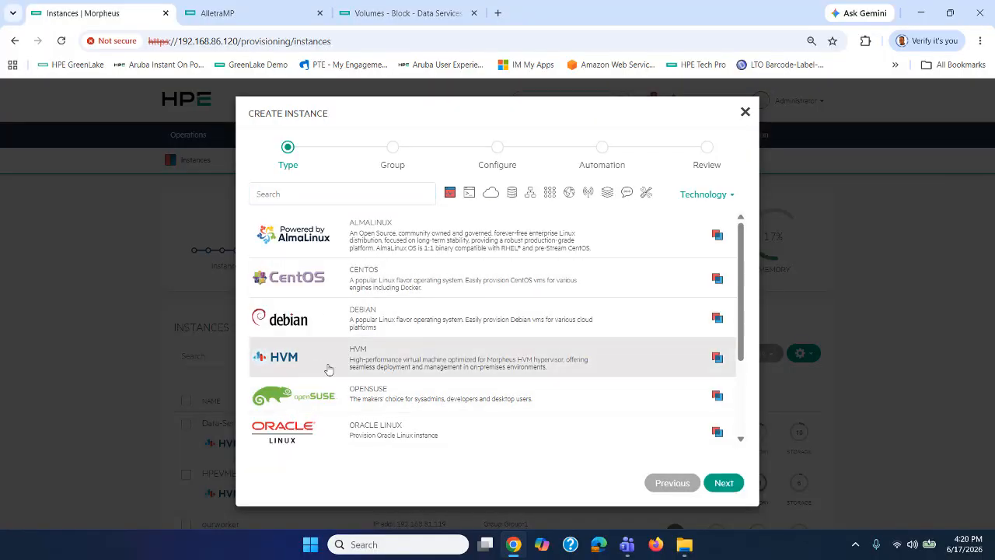
left_click(724, 483)
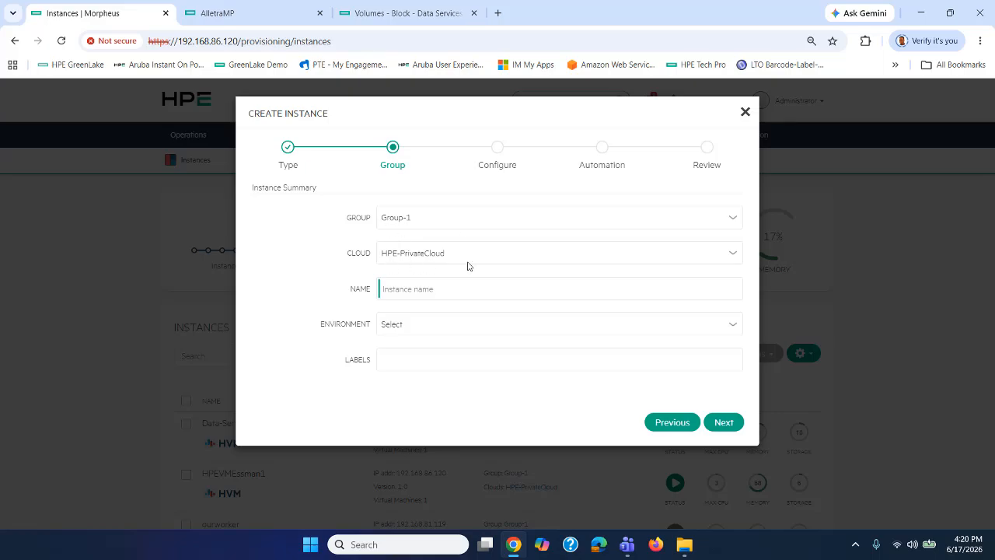
left_click(401, 293)
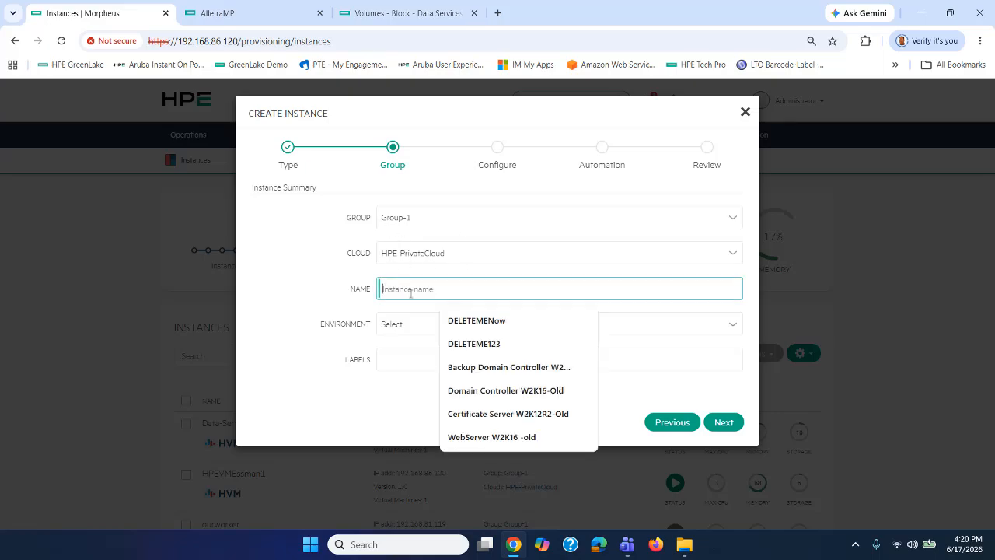
type("YouTubeIngramMicro")
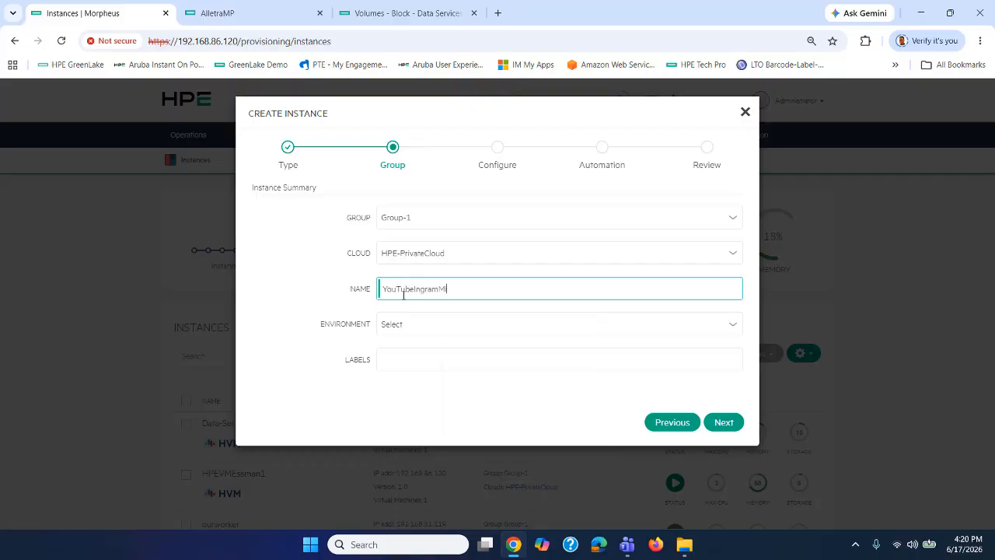
left_click(726, 425)
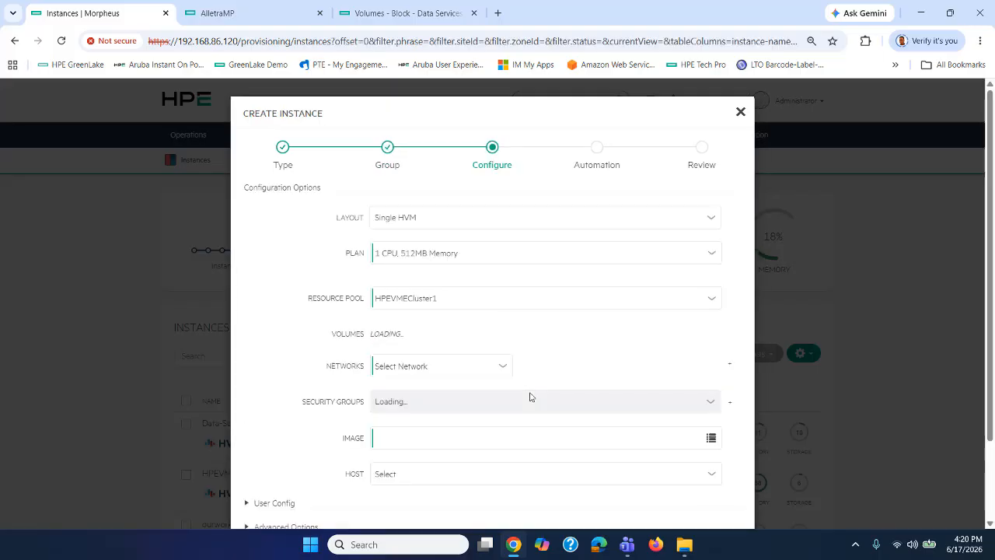
Step: Set the new instance's plan to 2 CPU, 8GB Memory and its root volume to 27 GB on AlletraMPDatastore-1
left_click(394, 256)
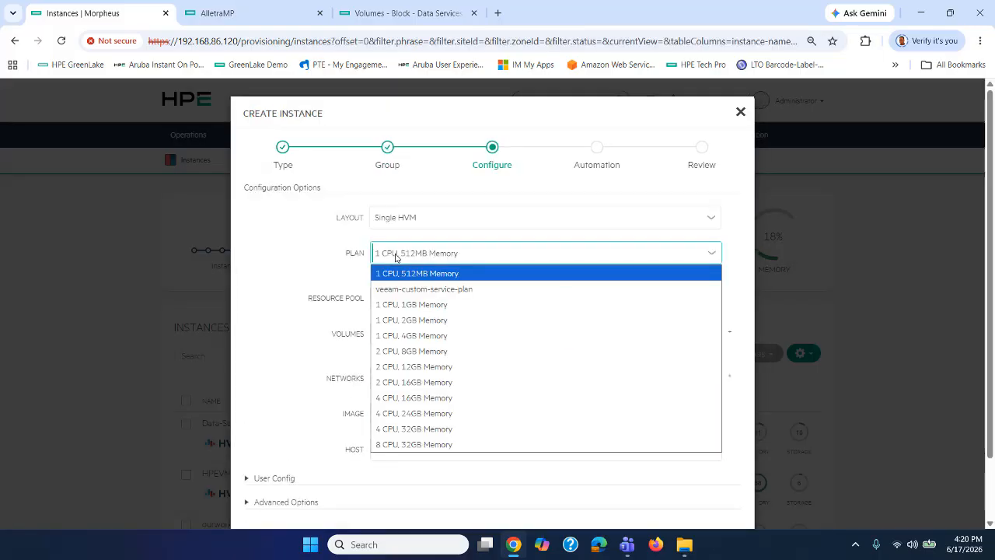
left_click(427, 350)
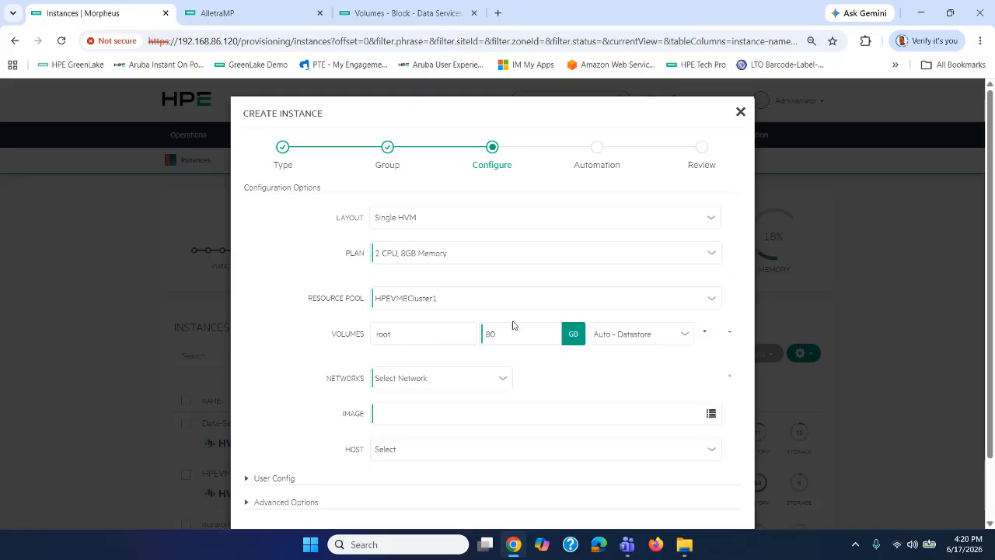
double_click(499, 333)
type("27")
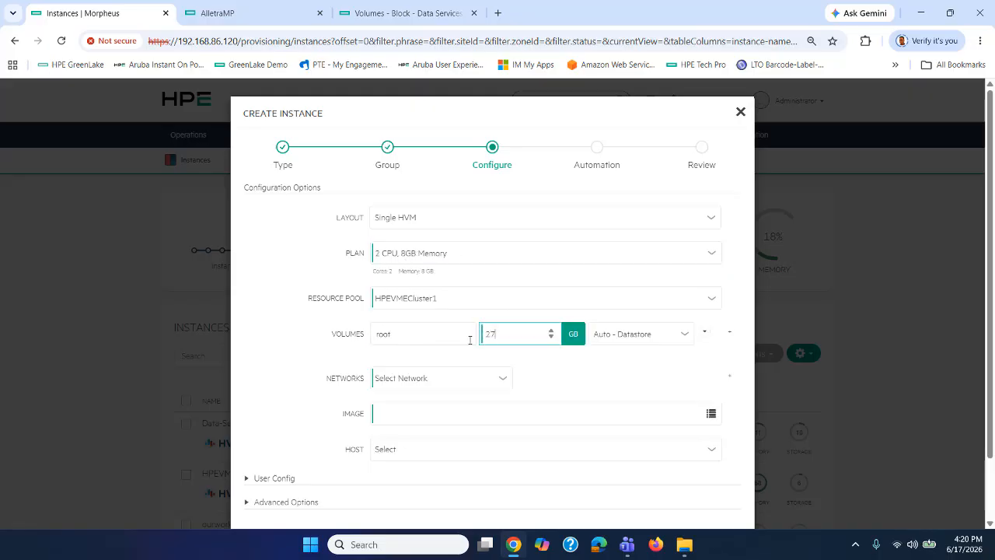
left_click(634, 339)
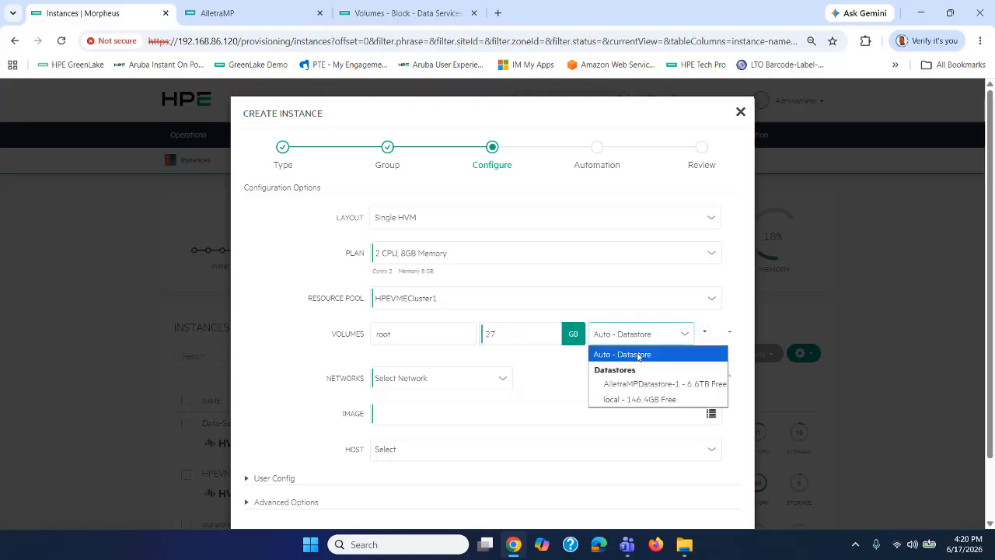
left_click(642, 385)
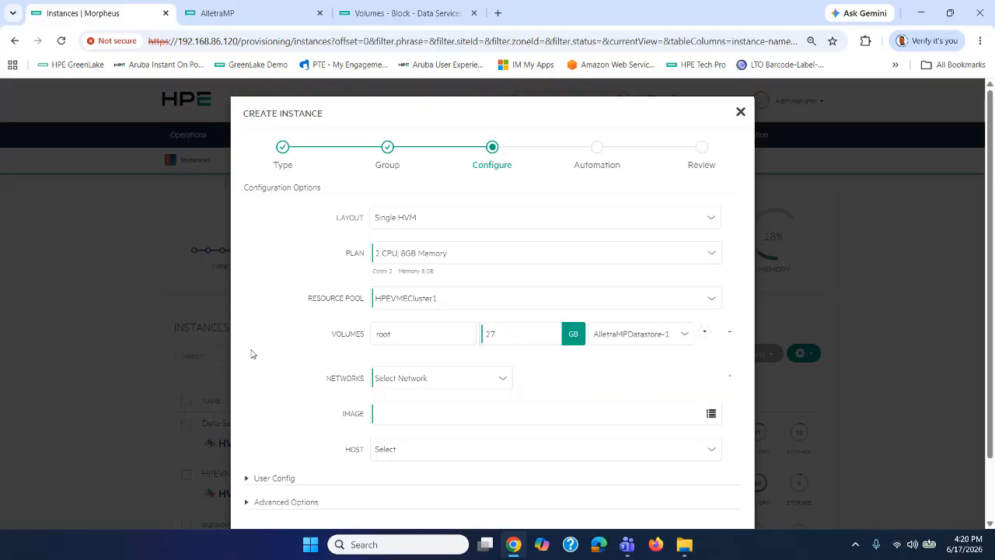
Step: Connect the new instance to network VLAN81 with image Ubunutu24.04-Server (ISO), and complete its creation without any automation task
left_click(397, 378)
left_click(416, 477)
scroll(266, 360, "down", 1)
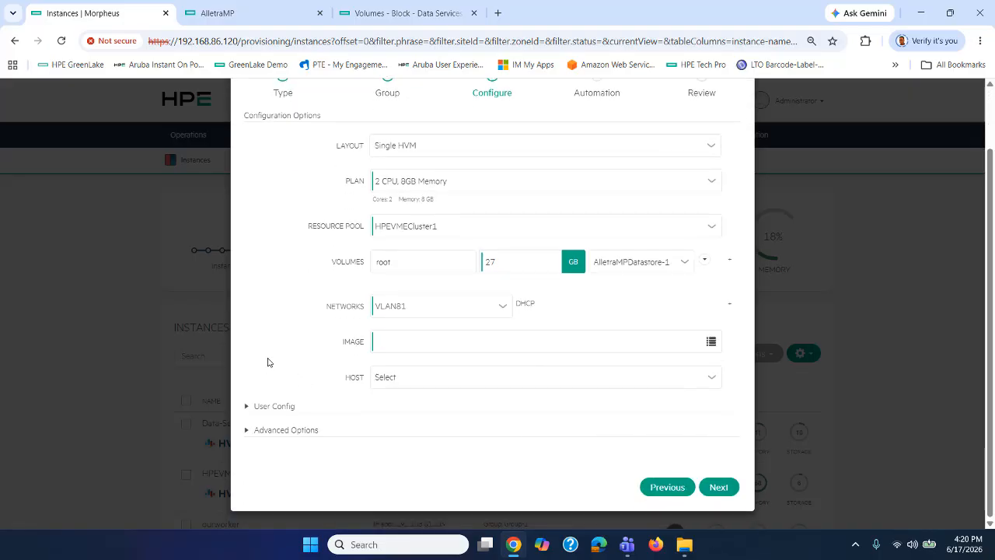
left_click(709, 342)
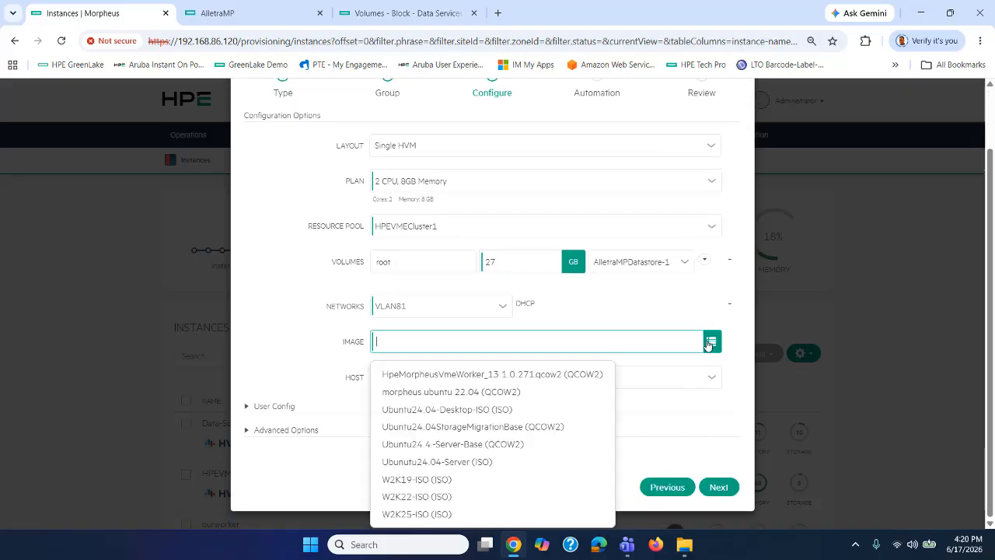
left_click(471, 460)
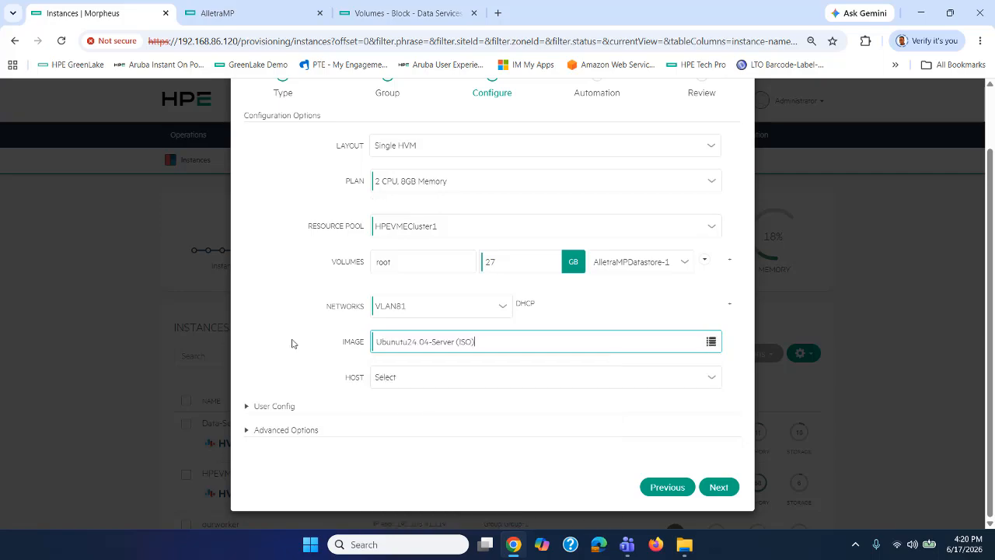
left_click(717, 488)
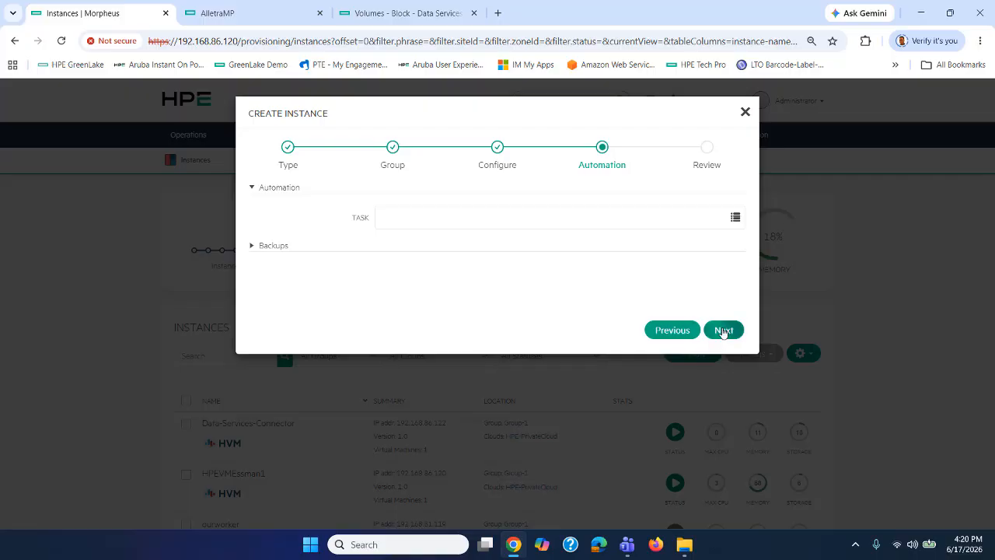
left_click(721, 330)
left_click(713, 429)
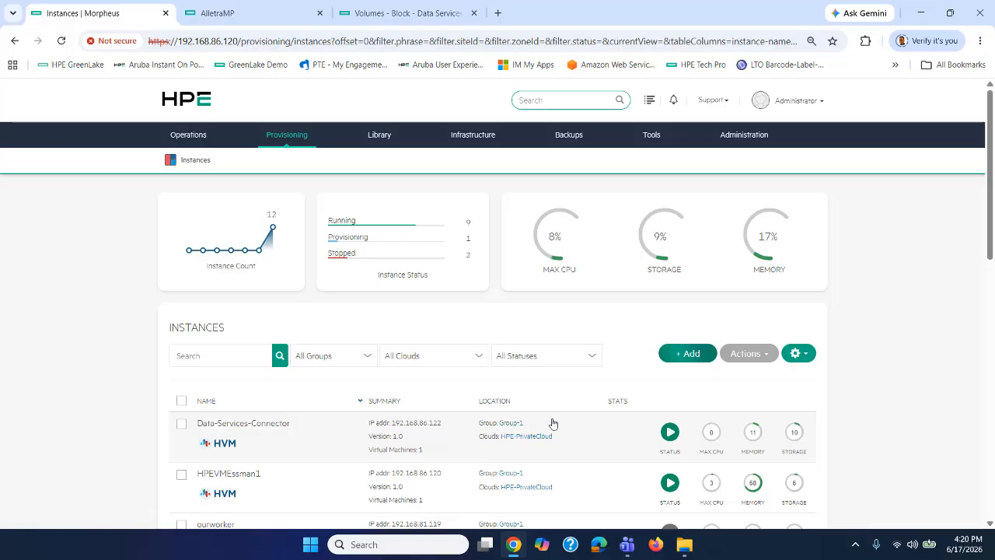
Step: Look over the instances list and switch to AlletraMP to check the volume set for YouTubeIngramMicro
scroll(552, 423, "down", 2)
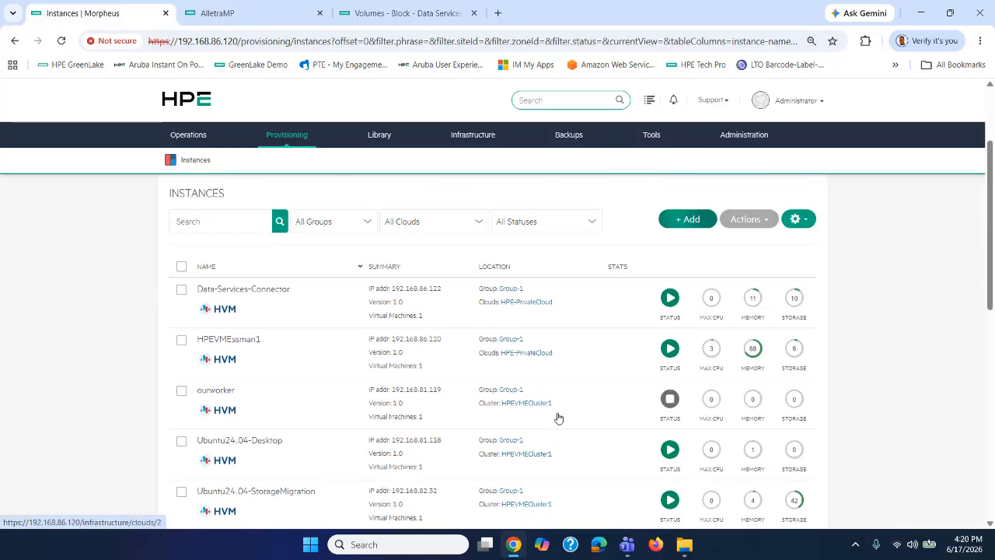
scroll(552, 388, "up", 2)
left_click(217, 13)
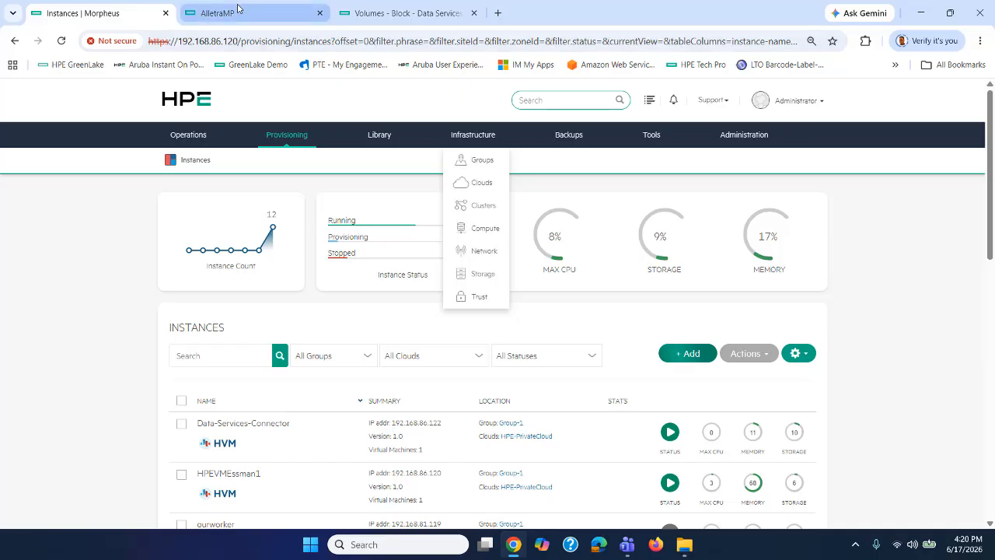
scroll(366, 471, "down", 2)
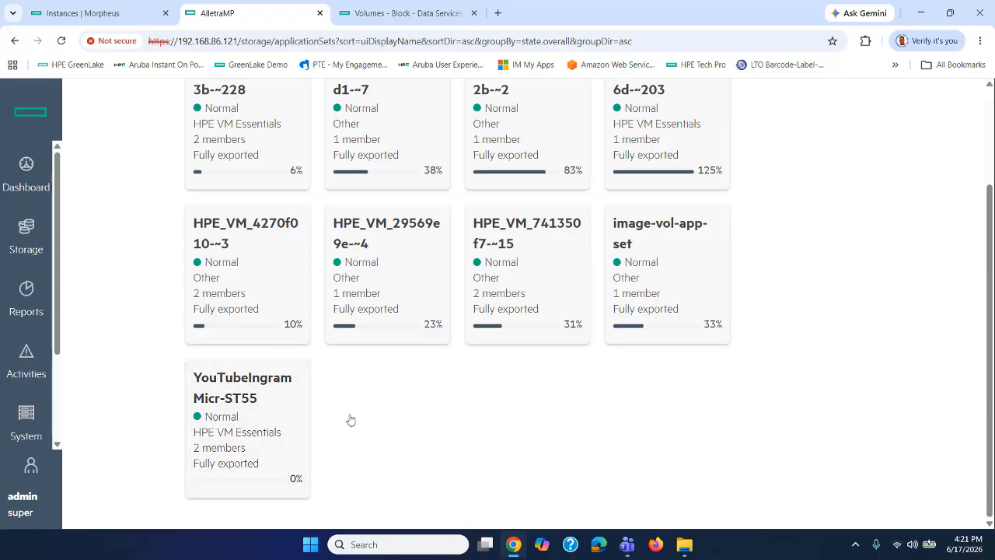
Step: Return to Morpheus and review the history of the Ubuntu24.04-StorageMigration instance
left_click(142, 12)
scroll(113, 373, "down", 5)
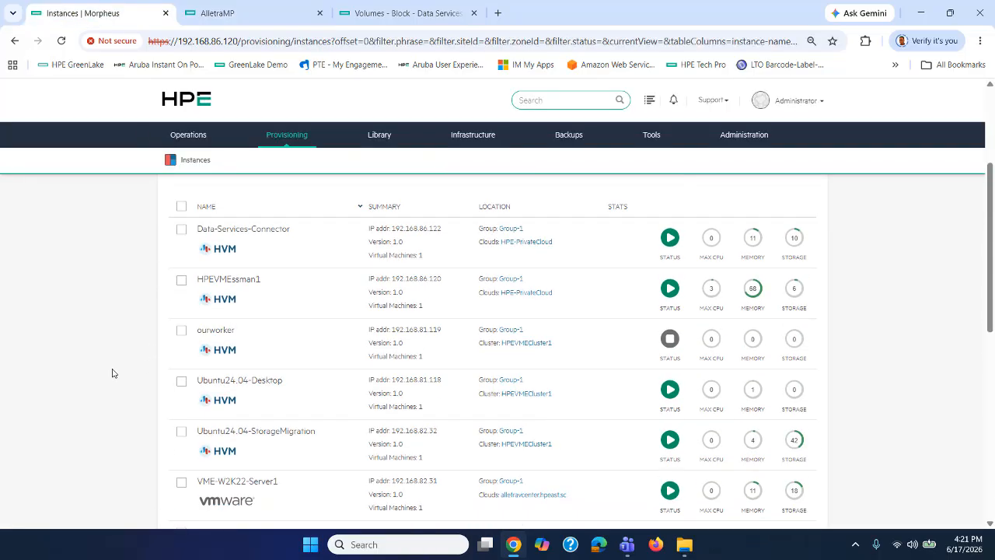
left_click(284, 305)
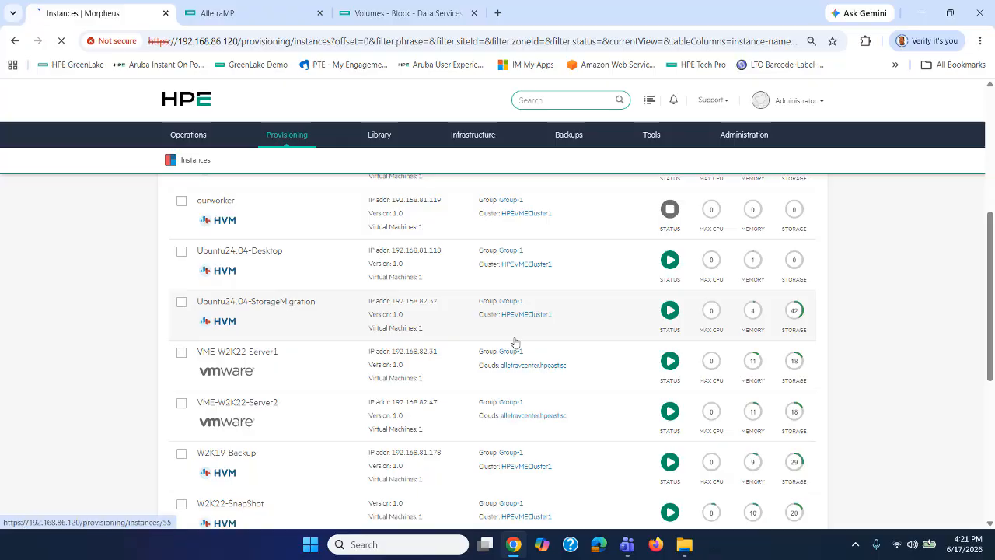
scroll(540, 405, "down", 1)
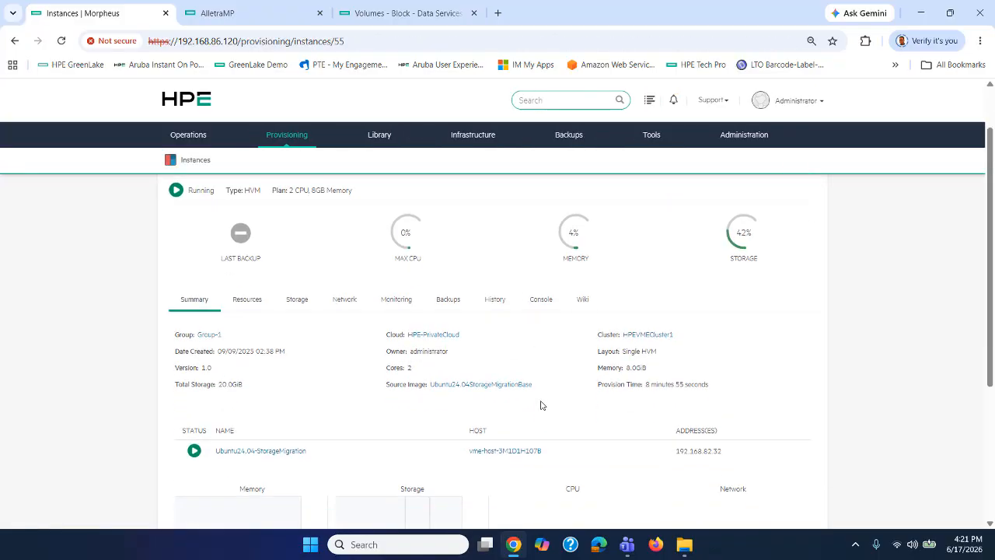
left_click(492, 302)
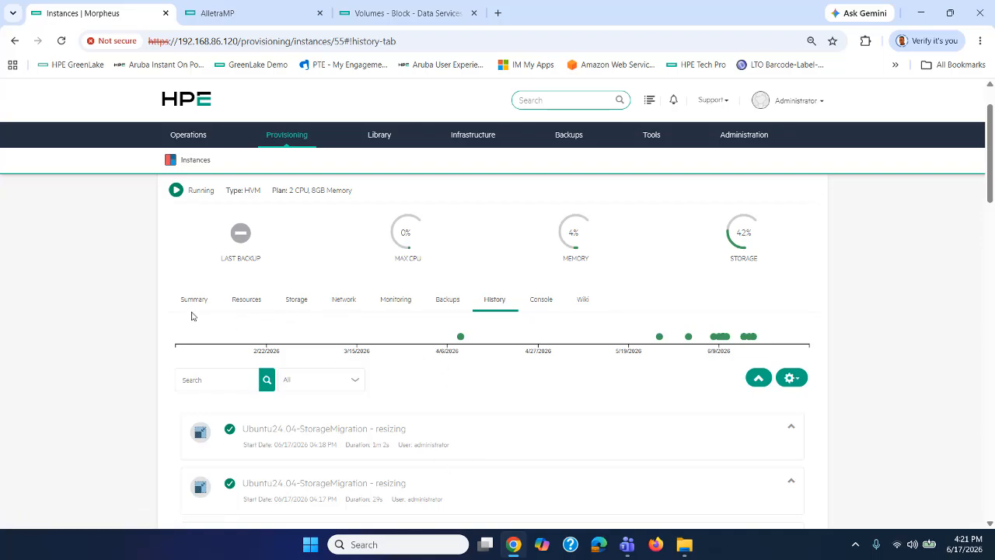
Step: Find the YouTubeIngramMicro instance, view its boot output in the console, and return to the instances list
mouse_move(285, 138)
left_click(294, 160)
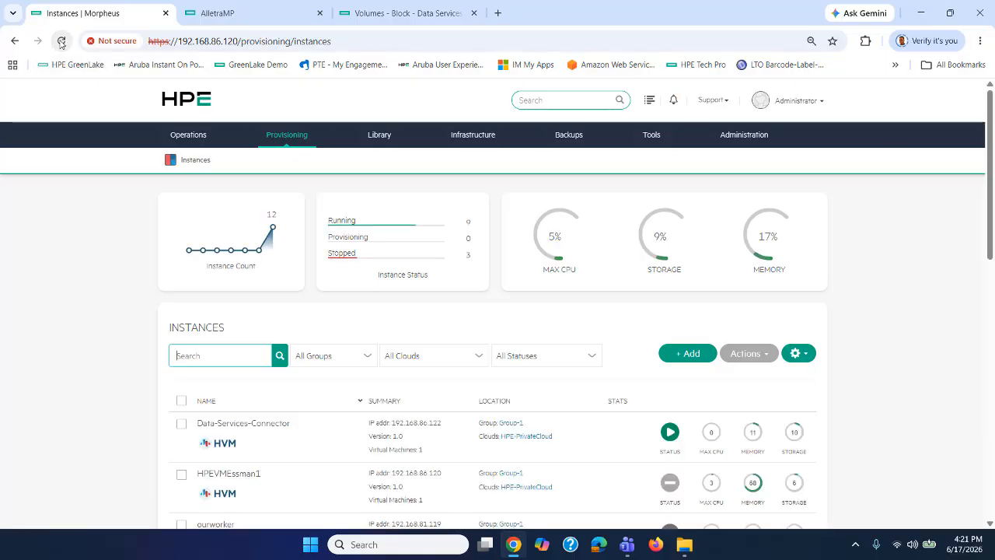
scroll(101, 280, "down", 2)
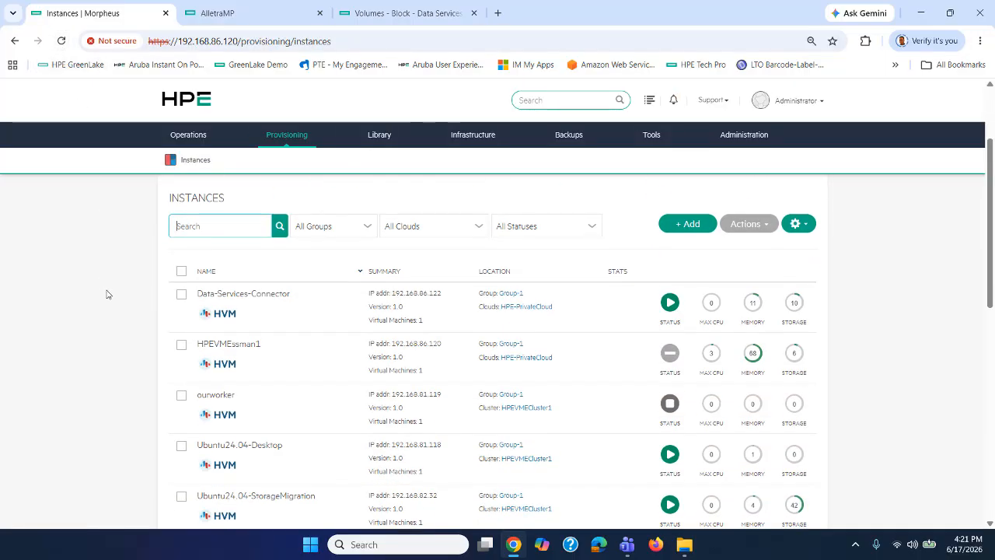
scroll(108, 294, "down", 5)
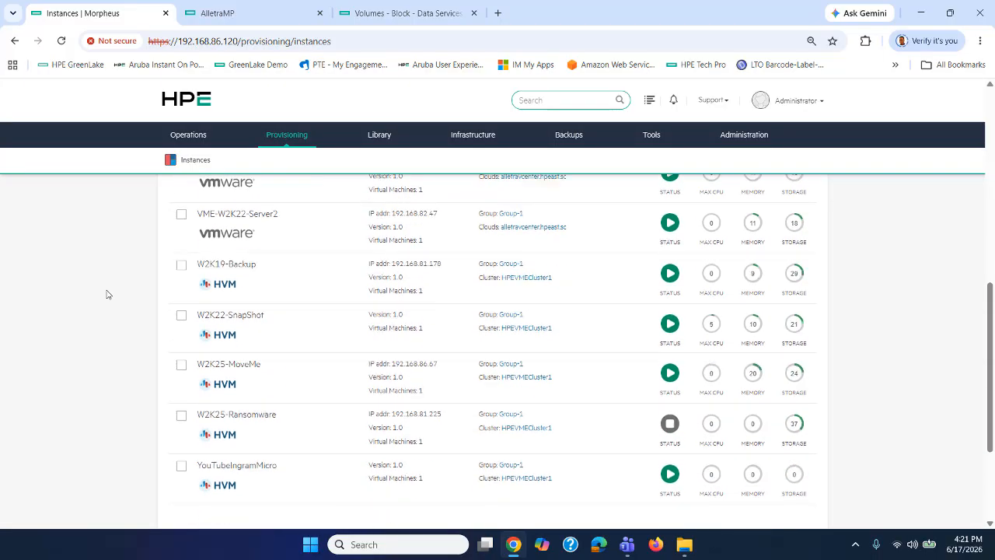
scroll(108, 293, "down", 2)
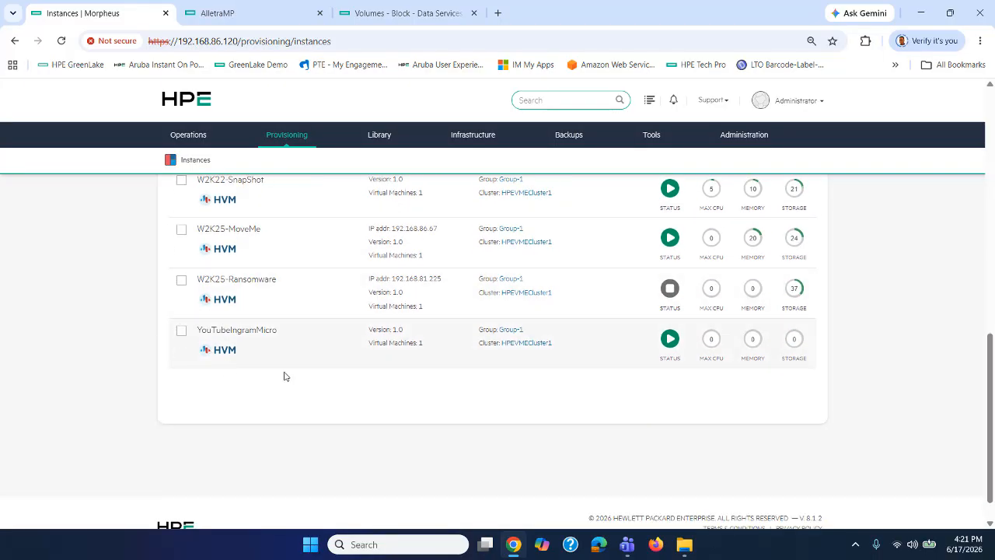
left_click(240, 332)
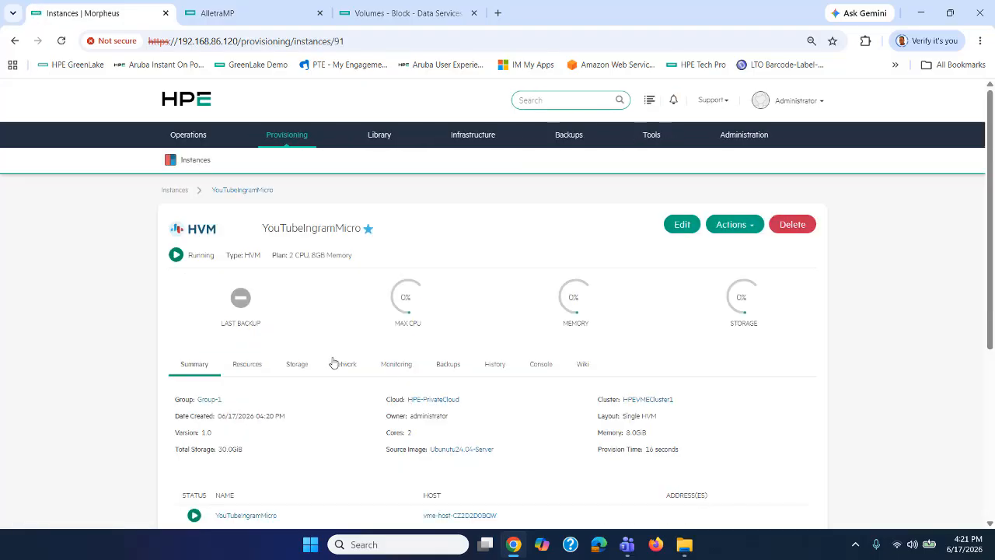
left_click(535, 365)
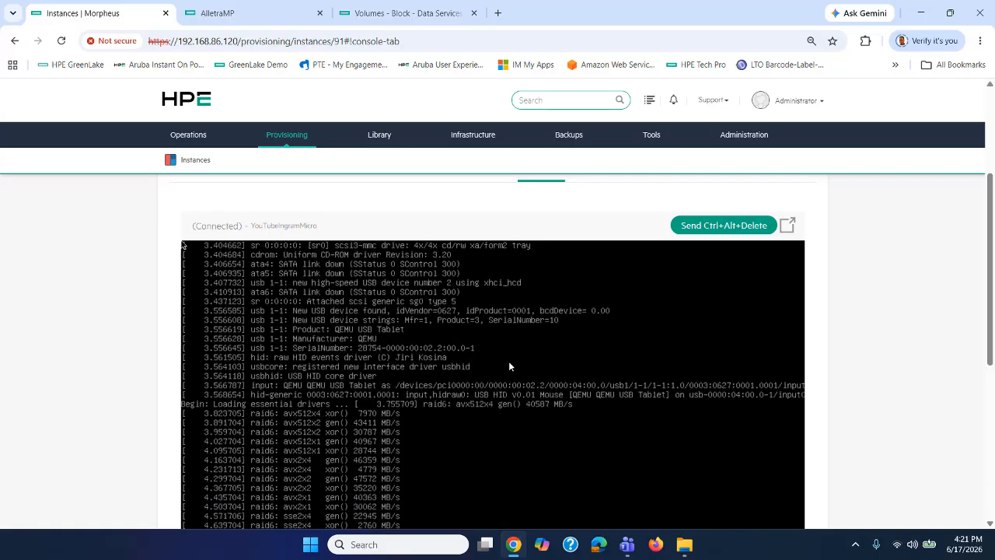
left_click_drag(990, 225, 988, 138)
mouse_move(288, 136)
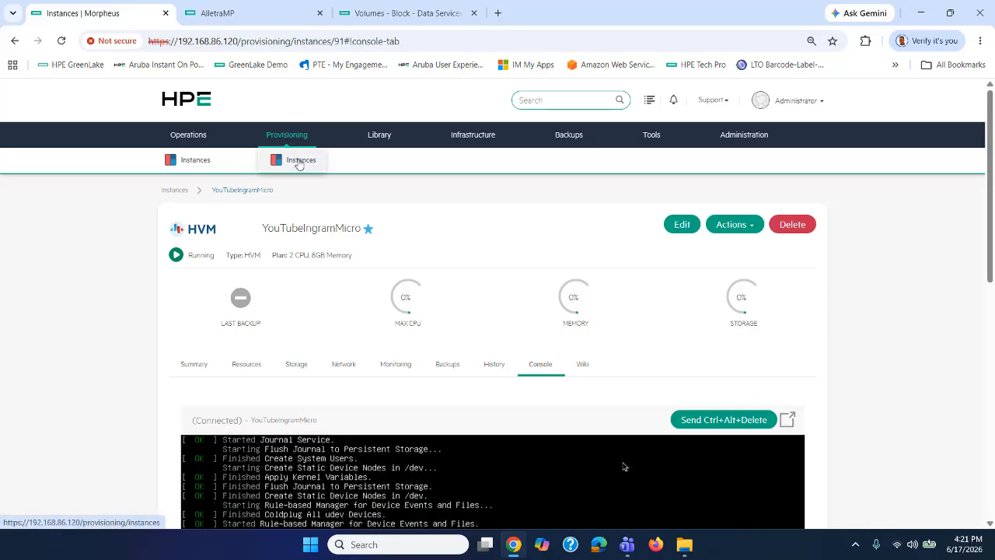
left_click(291, 160)
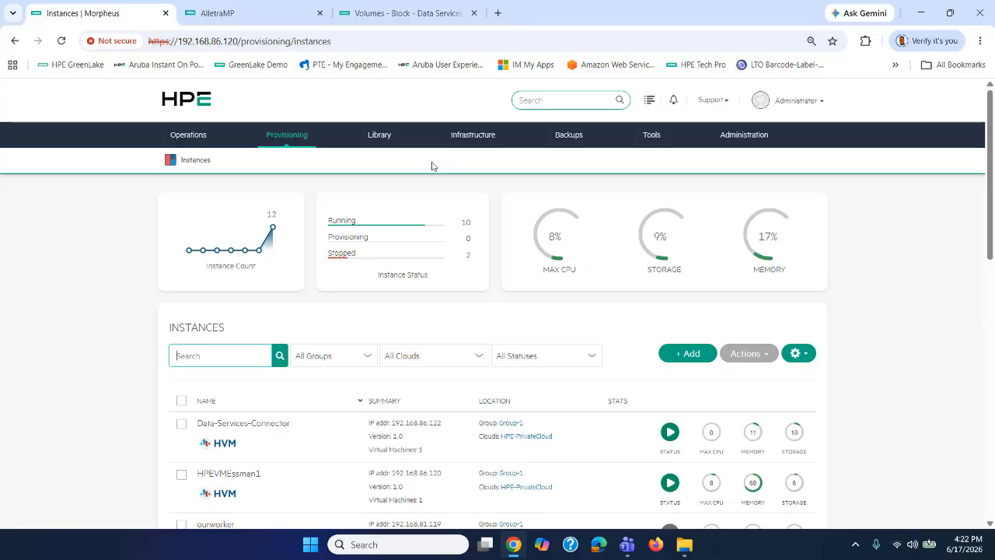
Step: Show the infrastructure's storage servers and compare StorageServer-1's service URL with the AlletraMP web address
left_click(471, 136)
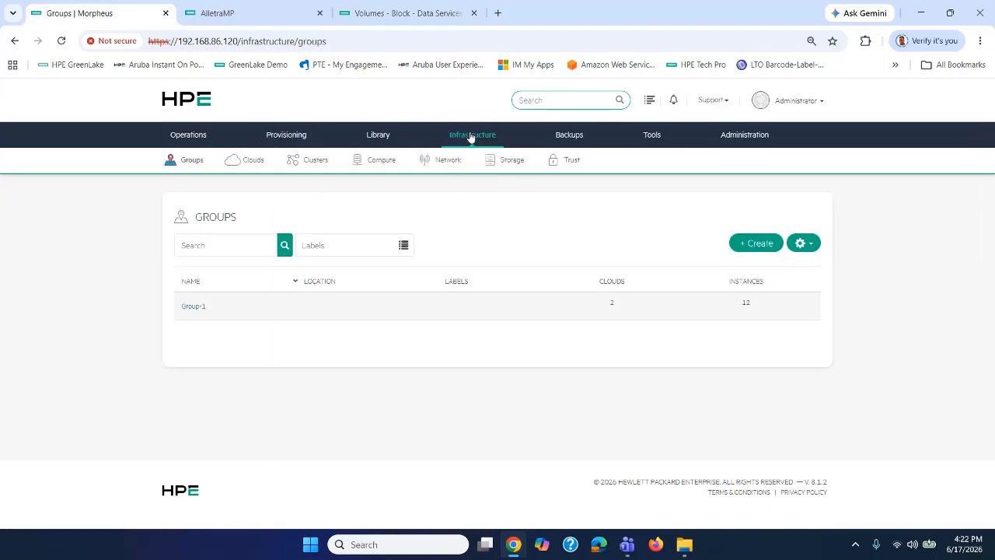
mouse_move(471, 136)
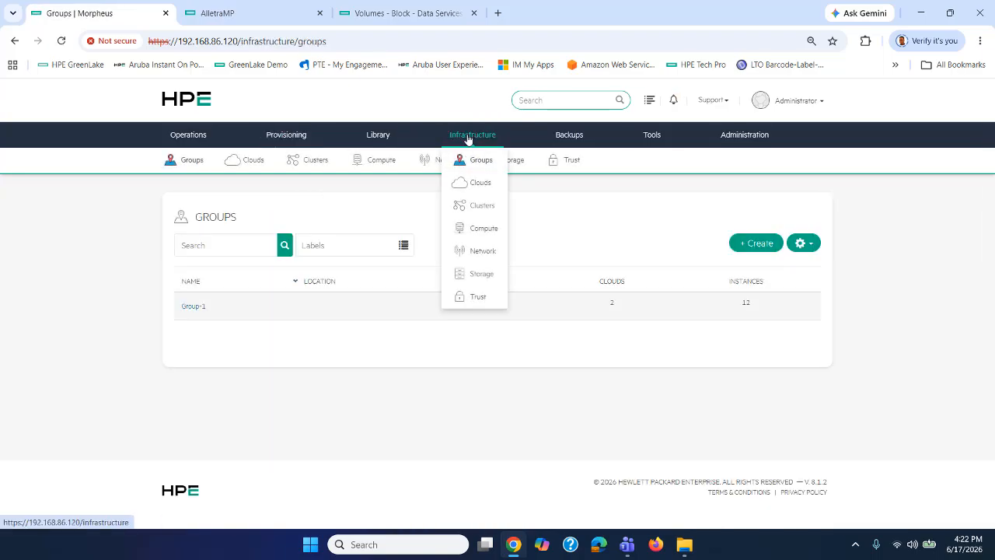
left_click(472, 276)
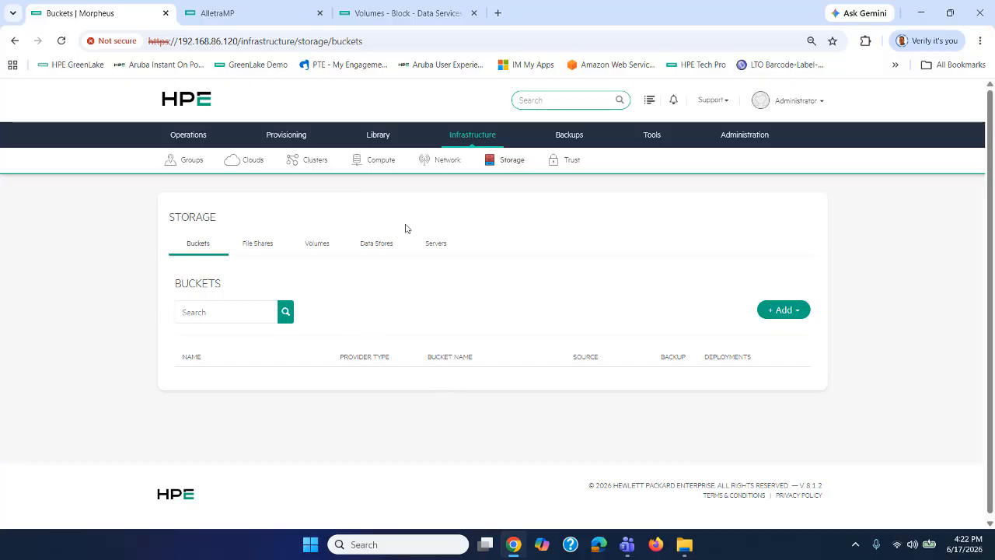
left_click(435, 245)
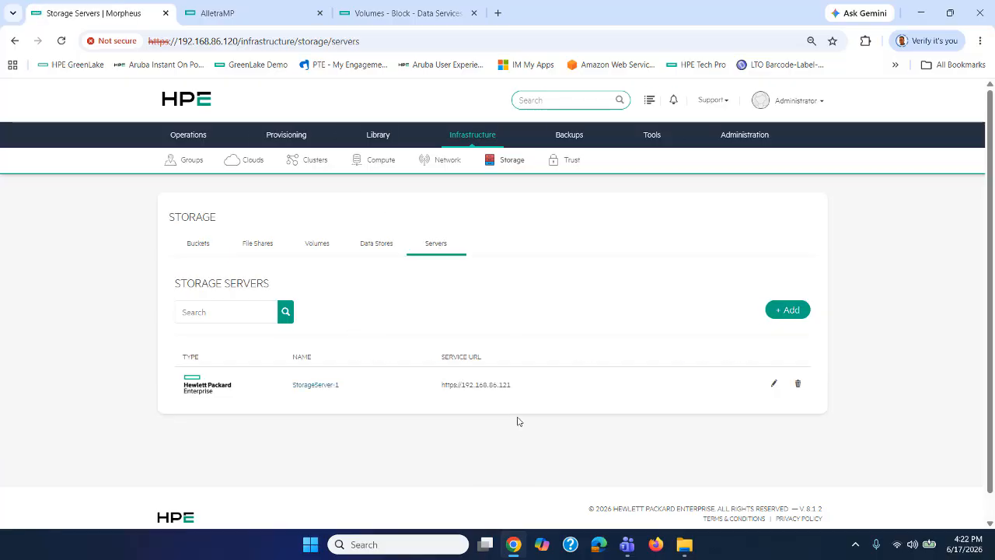
left_click_drag(452, 382, 508, 384)
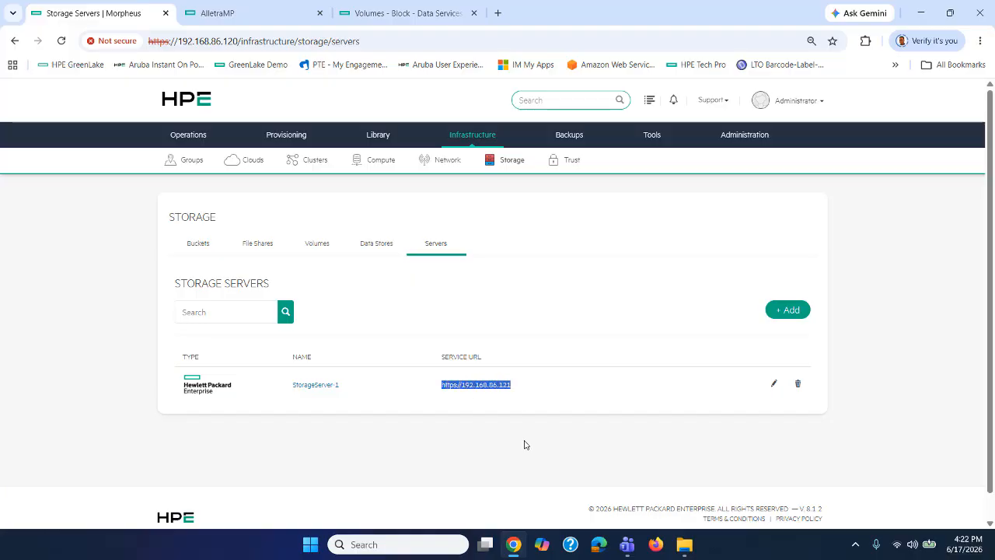
left_click(243, 12)
left_click_drag(178, 41, 238, 41)
left_click(138, 14)
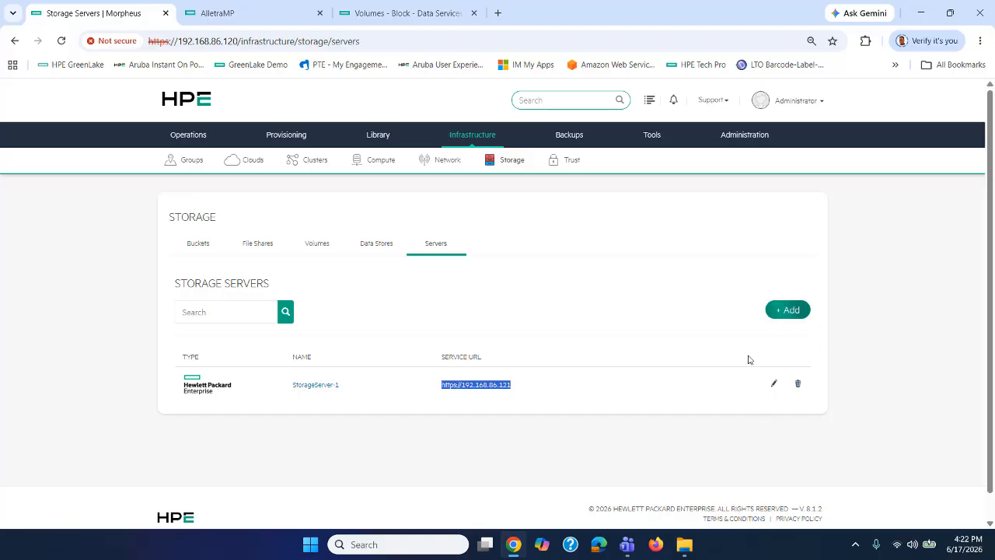
Step: Examine the options for adding a storage server of type HPE Alletra Block Storage HVM, and close them without saving
left_click(789, 311)
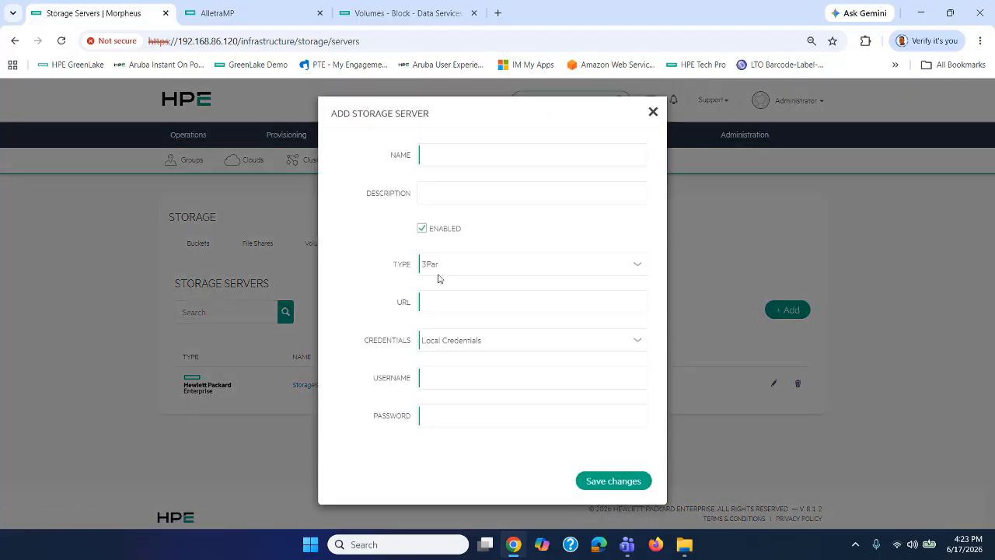
left_click(438, 266)
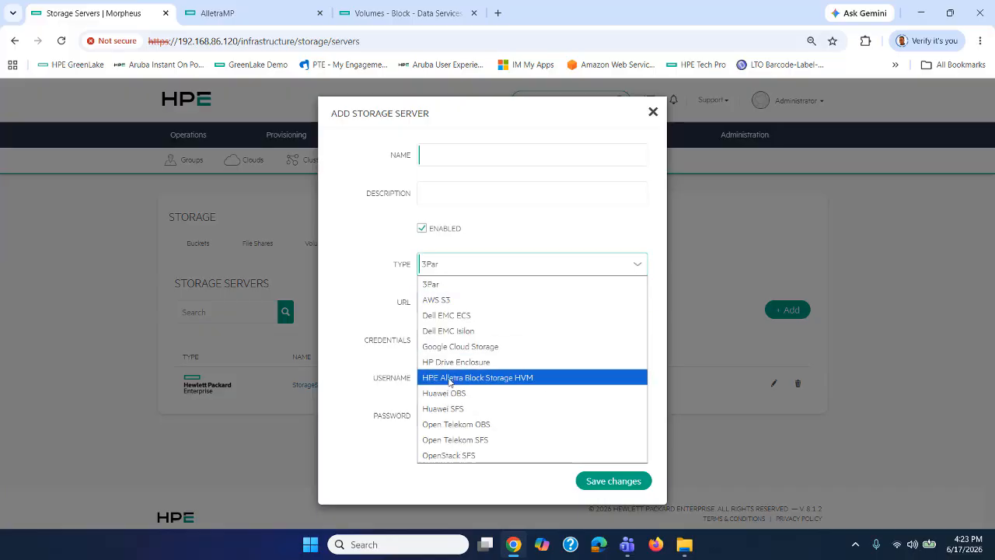
left_click(451, 379)
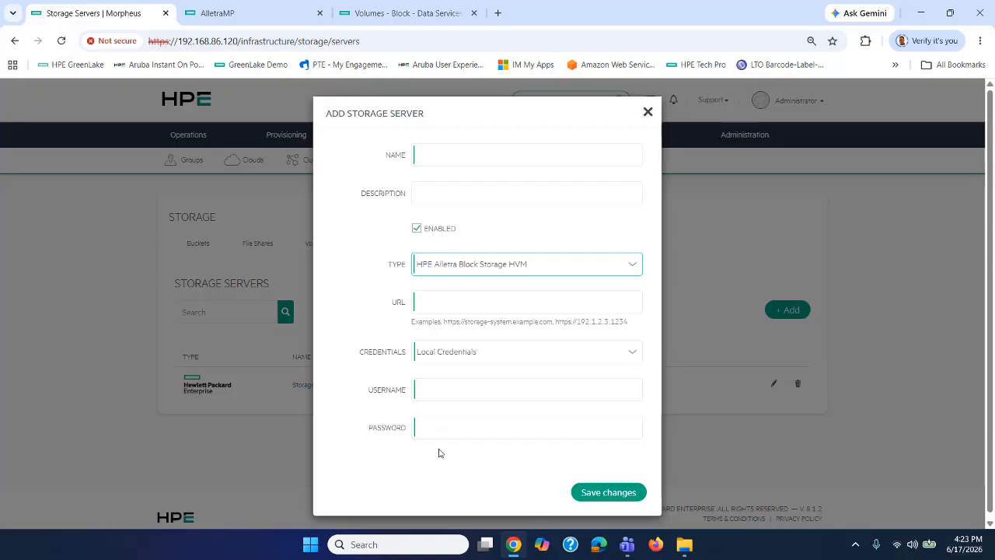
left_click(649, 113)
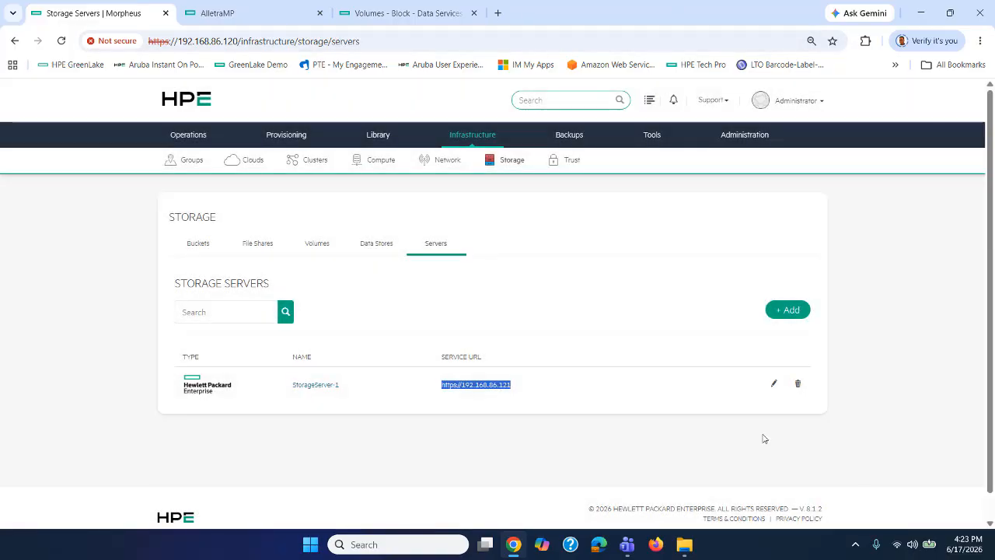
Step: Examine StorageServer-1's name, description, type, URL and credential settings, and close them without saving
left_click(774, 385)
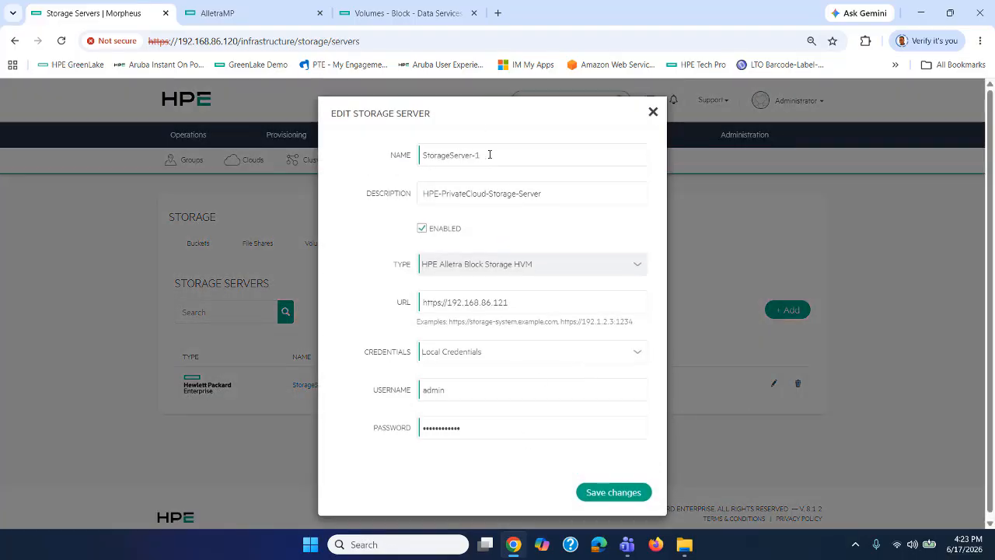
left_click_drag(490, 155, 420, 155)
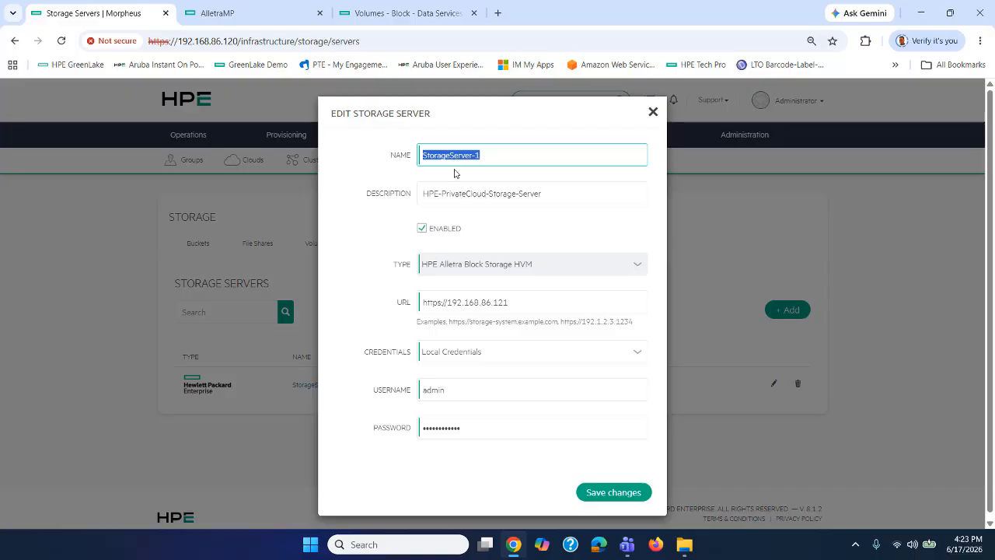
left_click(370, 251)
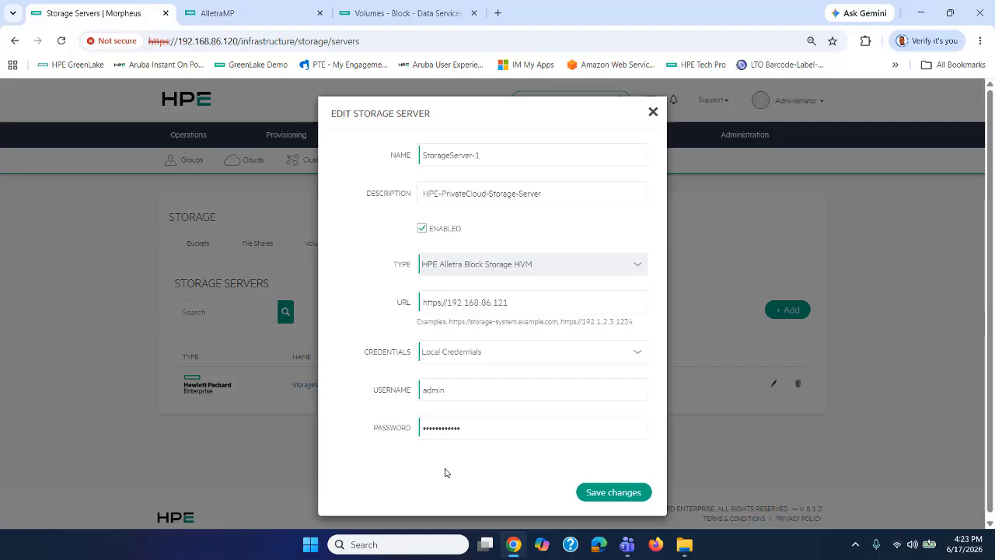
left_click(654, 114)
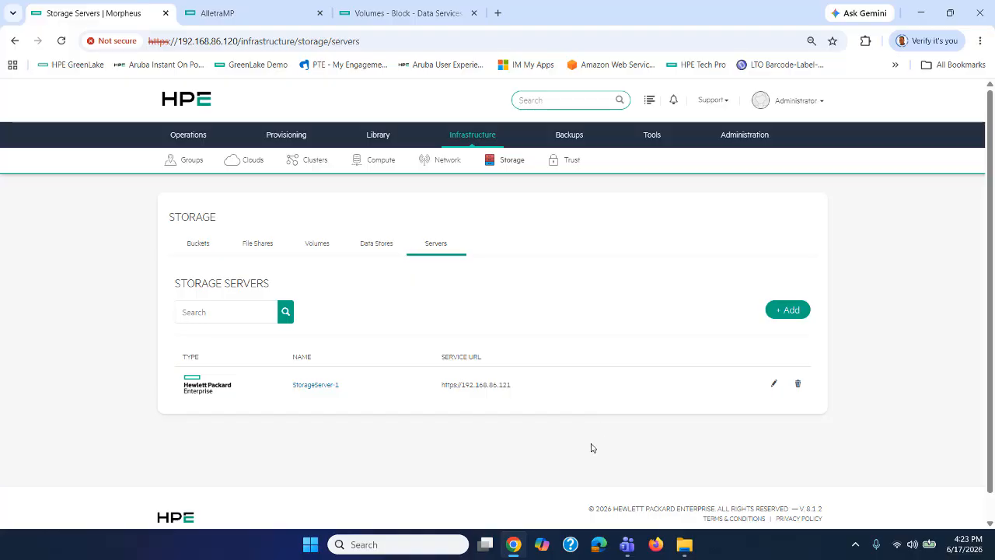
mouse_move(469, 129)
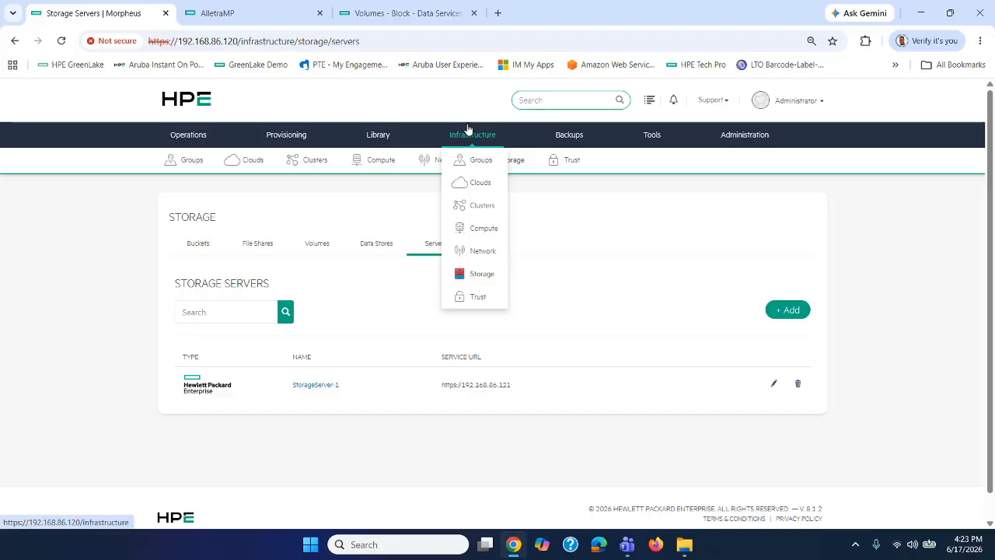
Step: Show the data stores of the HPEVMECluster1 cluster
left_click(478, 205)
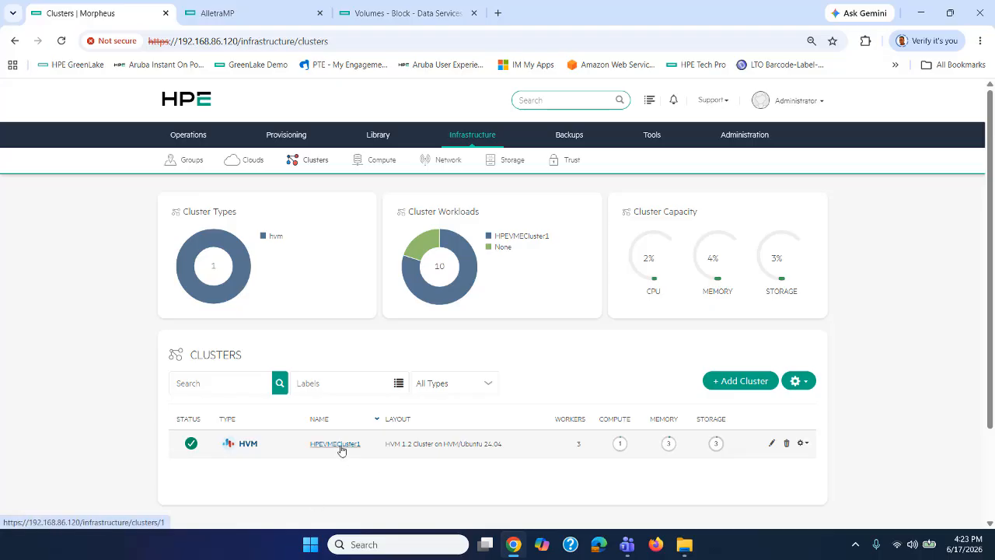
left_click(340, 448)
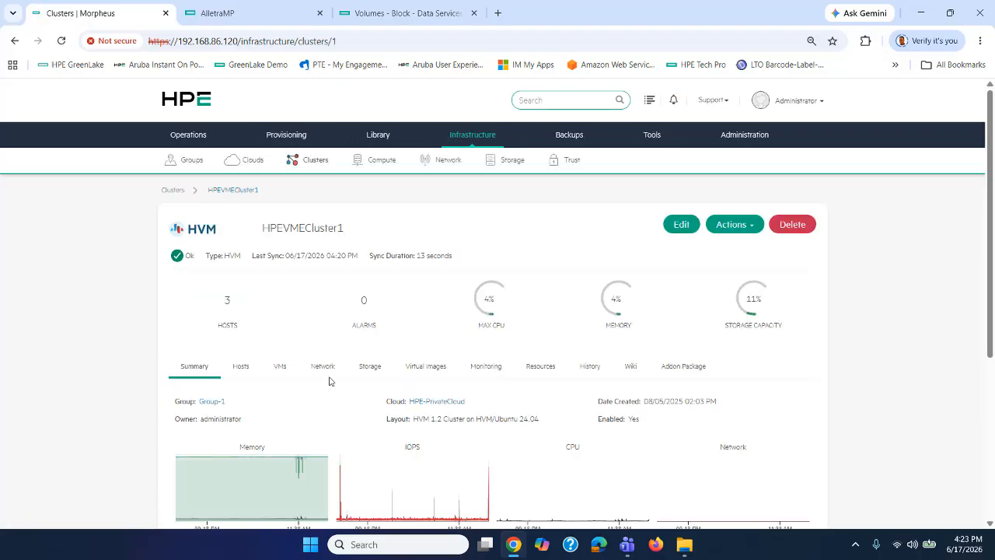
left_click(371, 367)
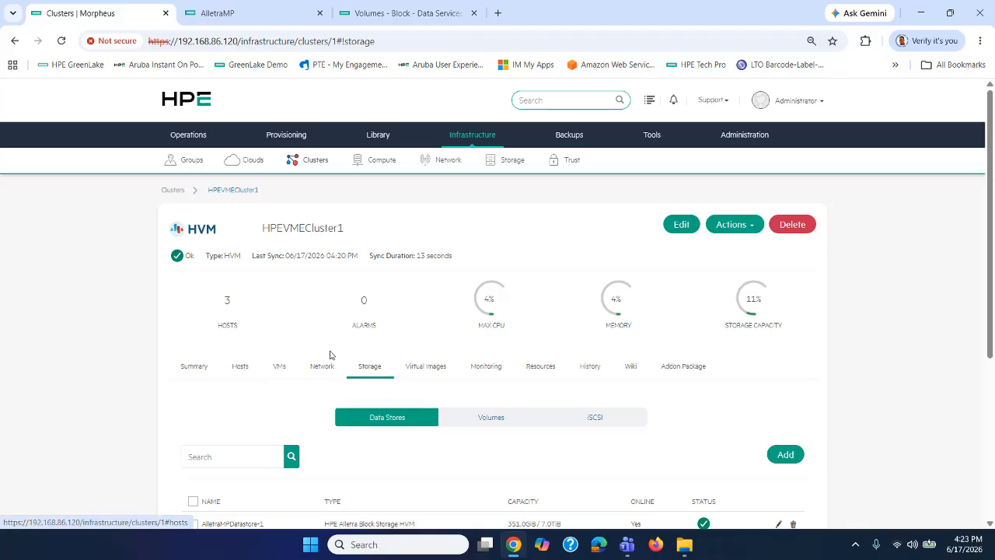
scroll(324, 377, "down", 2)
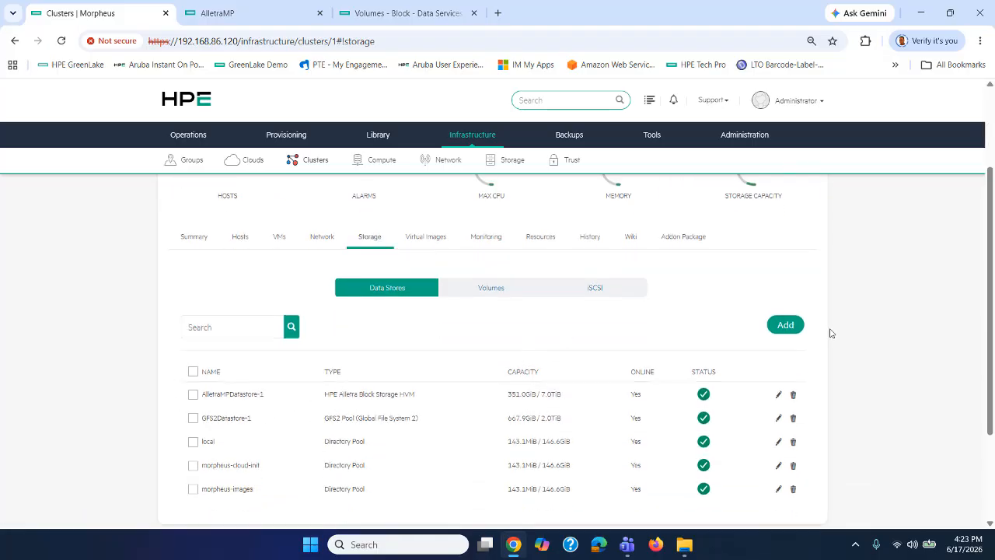
Step: Fill in a new data store AlletraMPDatastore-1 of type HPE Alletra Block Storage HVM with protocol iSCSI, view its CPG choices, and cancel
left_click(784, 325)
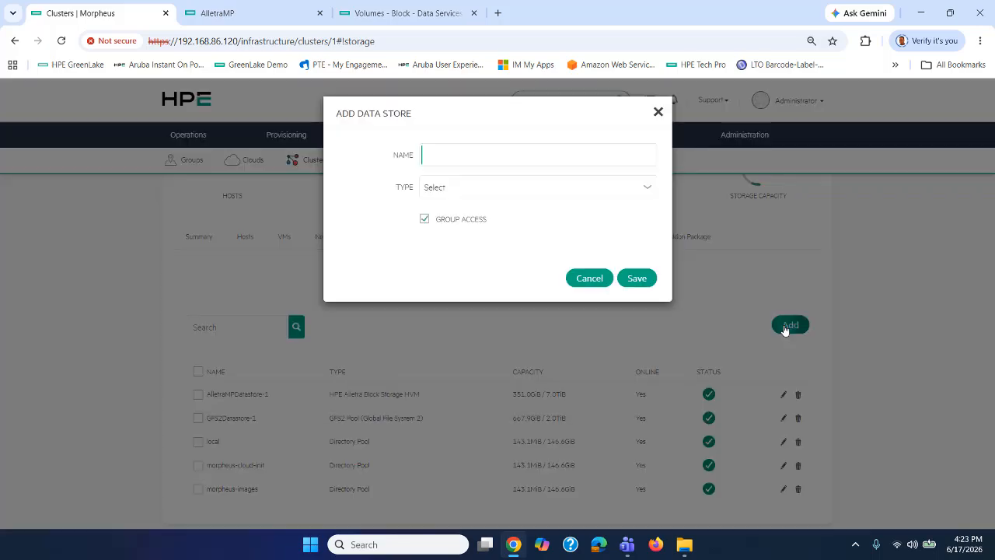
left_click(440, 157)
left_click(517, 189)
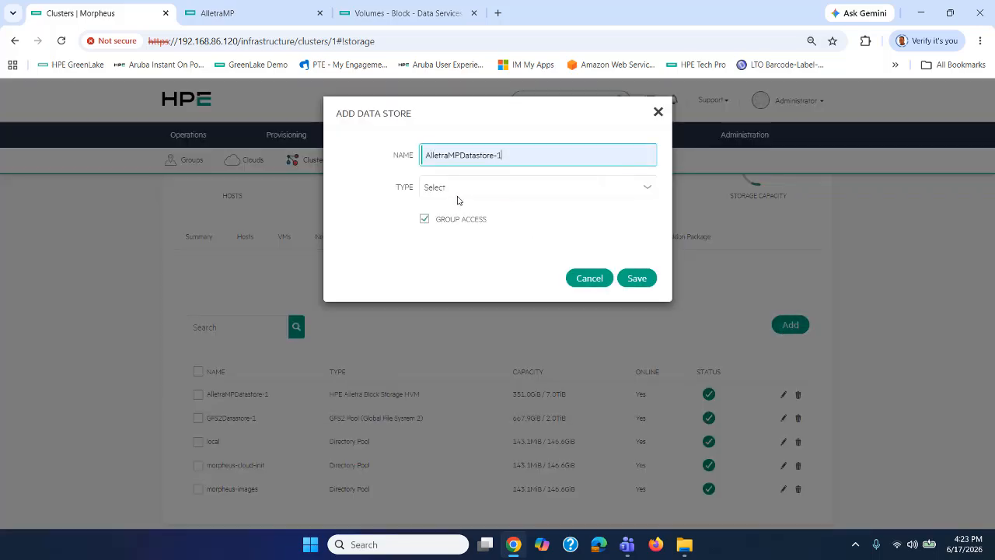
left_click(451, 190)
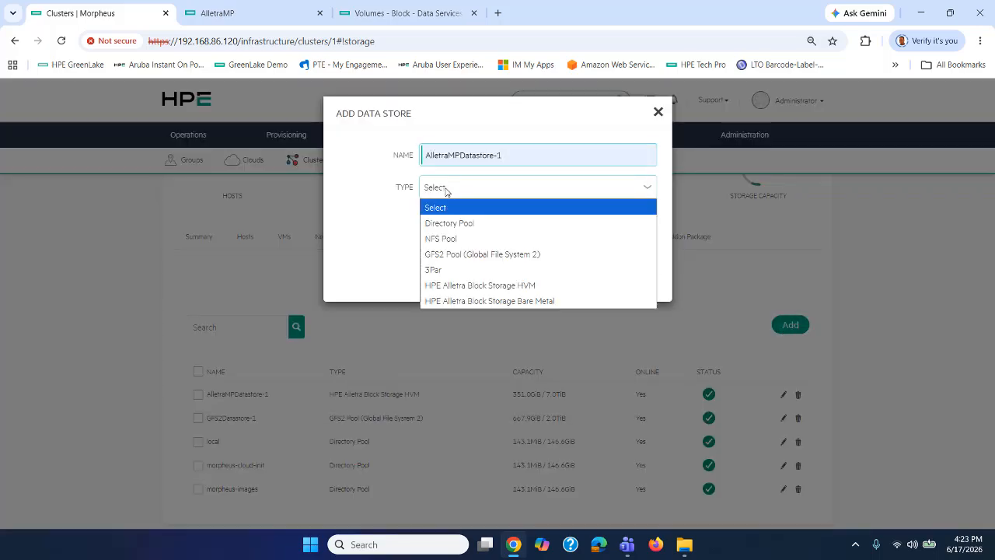
left_click(449, 285)
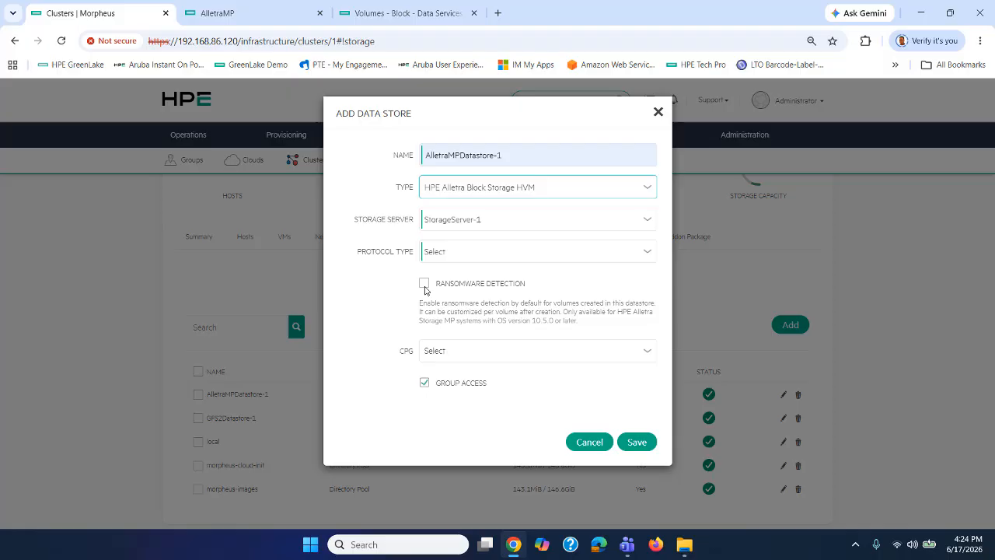
left_click(439, 250)
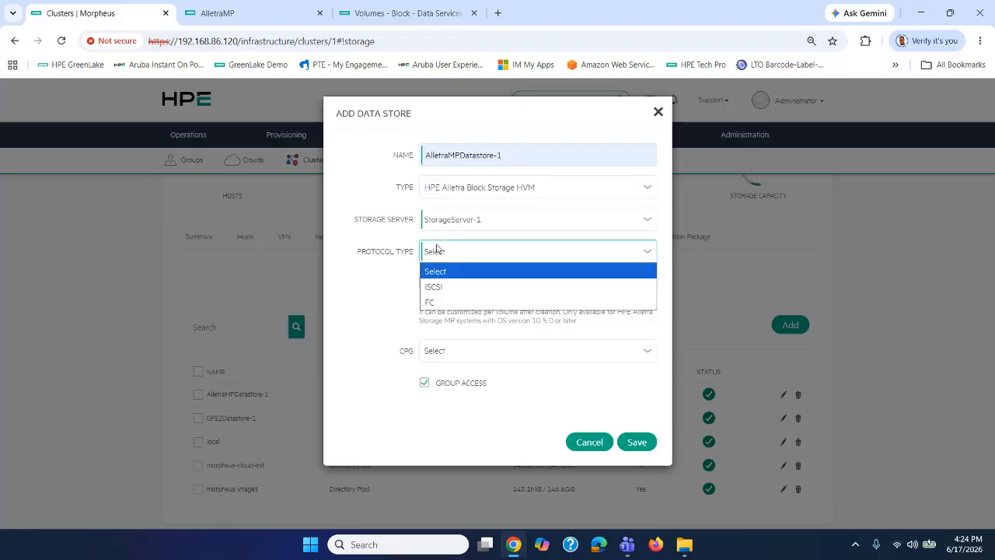
left_click(435, 283)
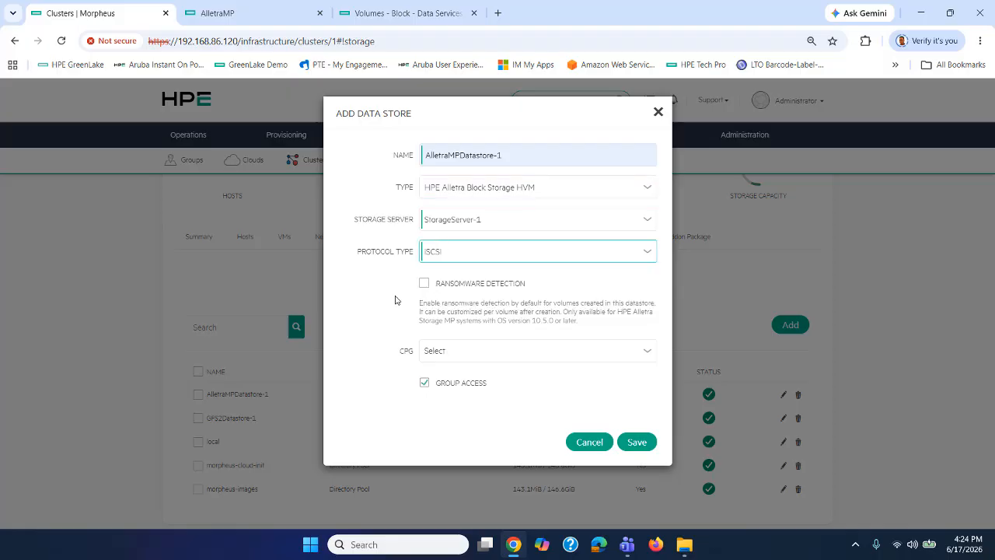
left_click(440, 354)
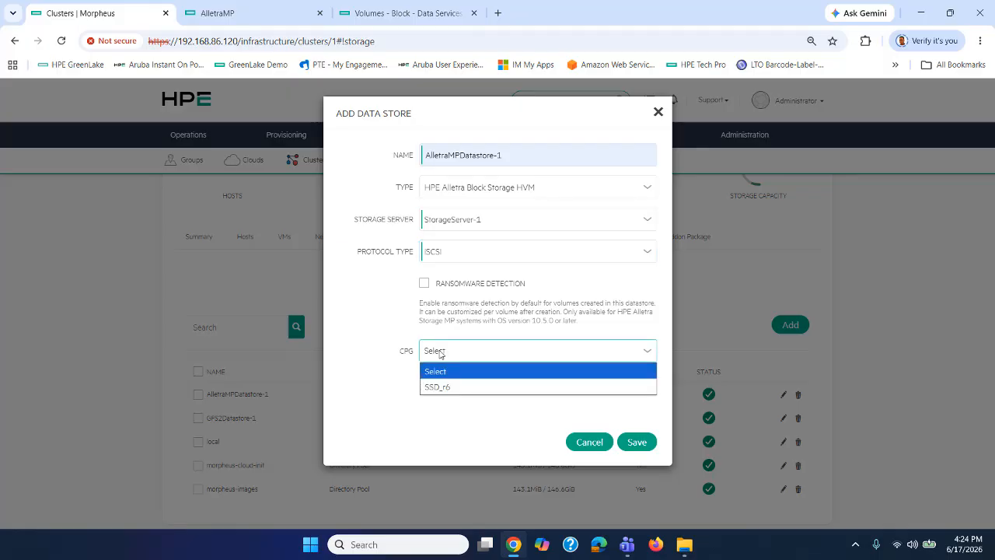
left_click(439, 352)
left_click(591, 443)
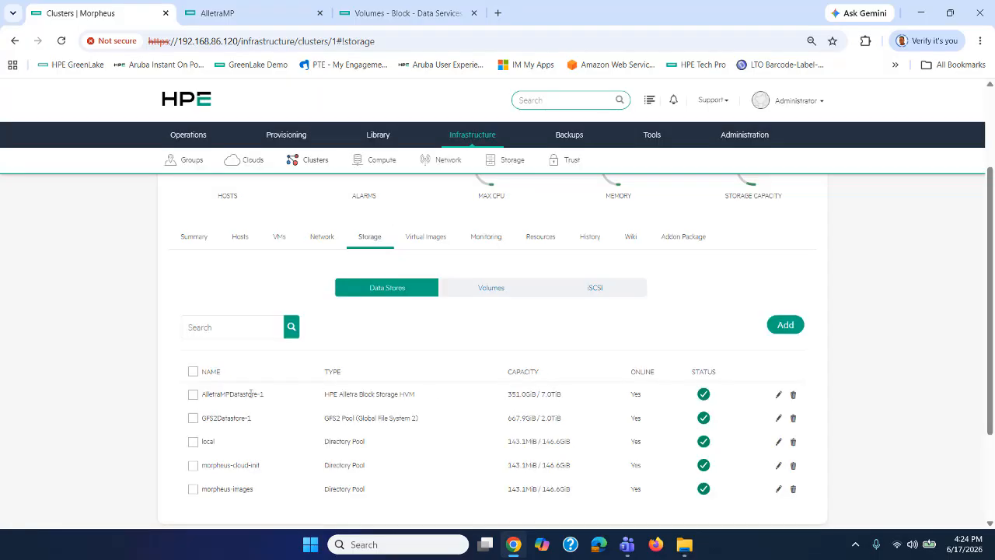
Step: Examine the existing AlletraMPDatastore-1 data store's server, protocol, CPG and group access settings, and close them without saving
left_click(778, 394)
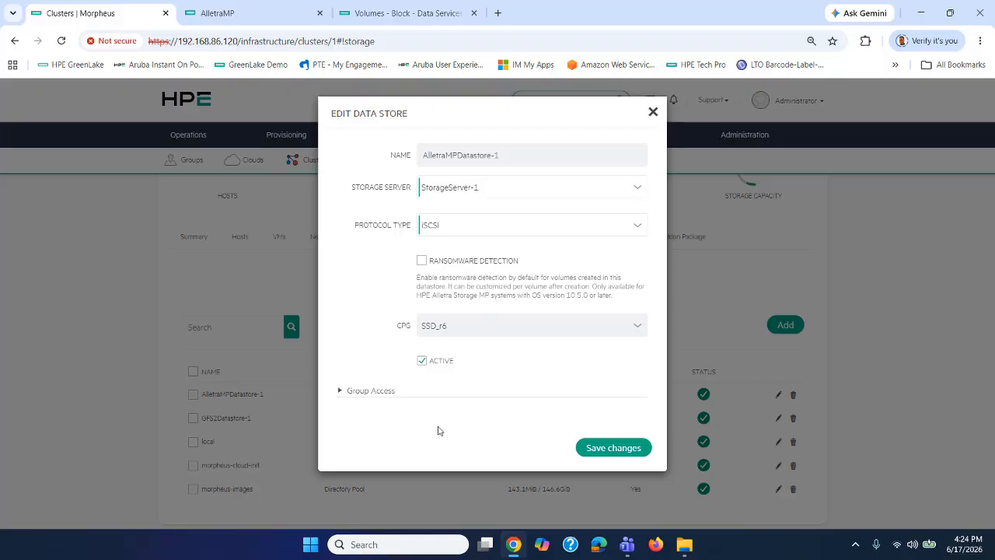
left_click(341, 391)
left_click(432, 386)
left_click(653, 113)
Step: Start an HVM instance named DELETEMENow with its root volume on AlletraMPDatastore-1, and discard it before completing the configuration
mouse_move(281, 138)
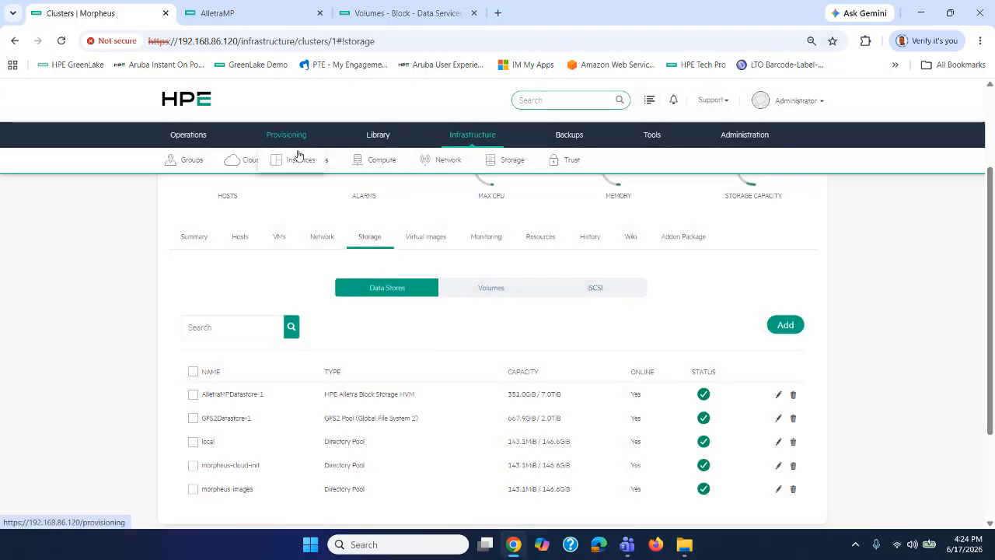
left_click(300, 160)
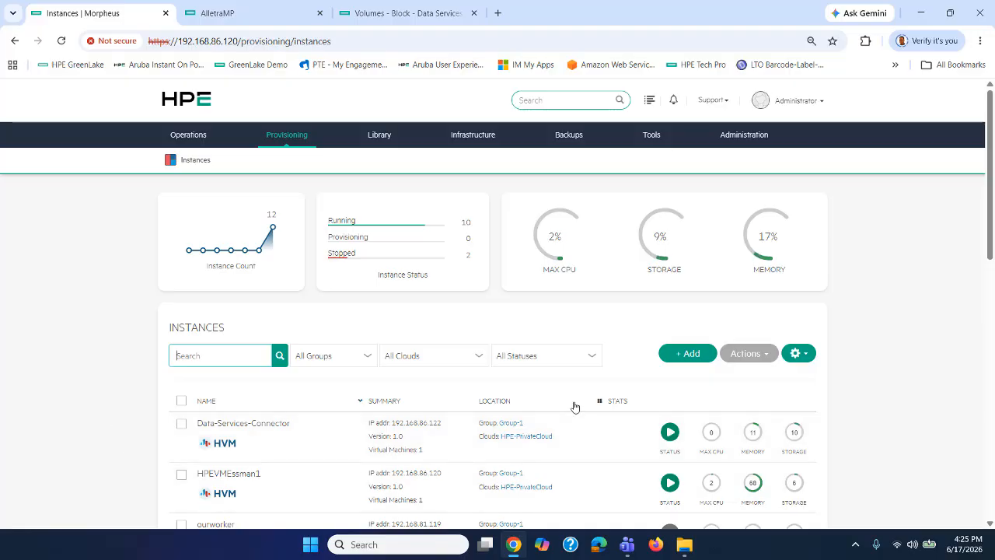
left_click(678, 355)
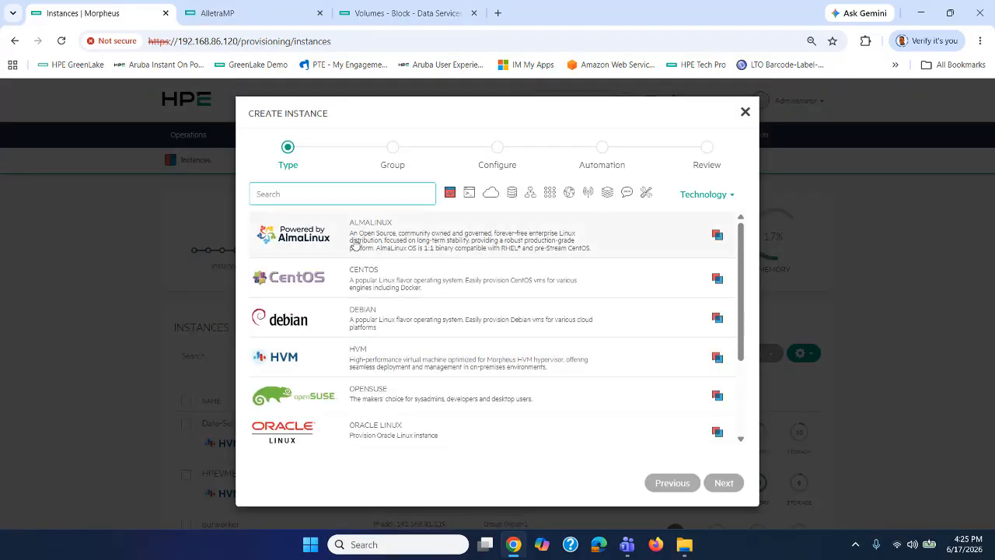
left_click(286, 361)
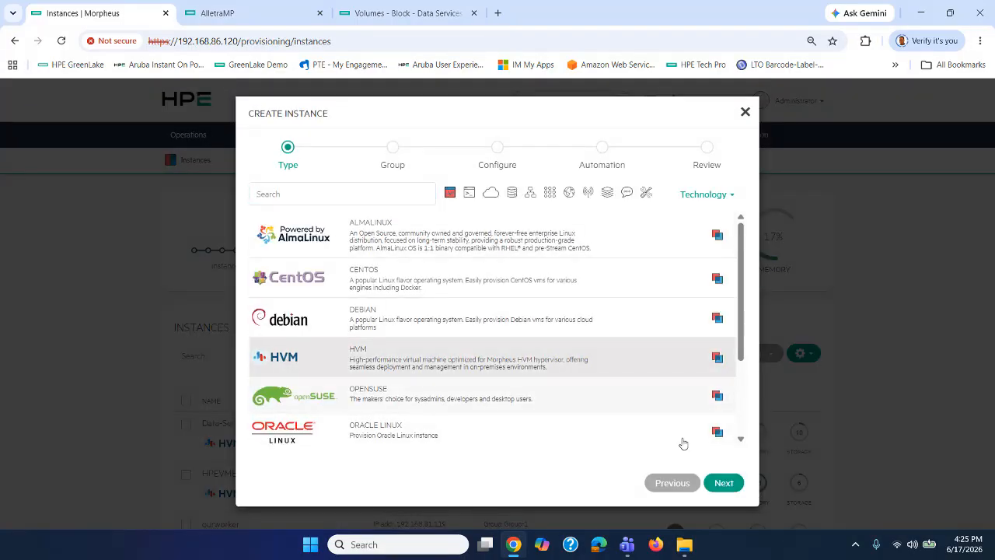
left_click(724, 483)
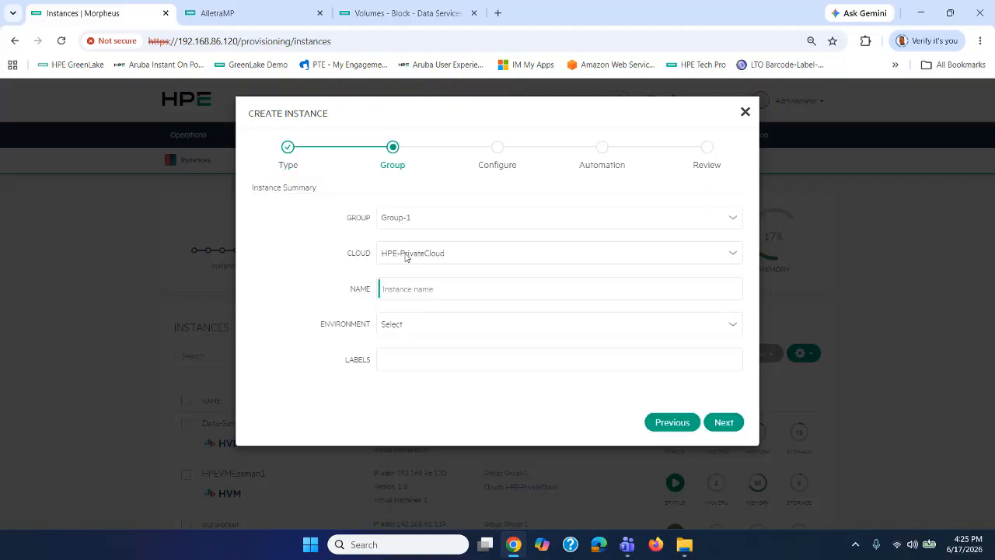
left_click(404, 286)
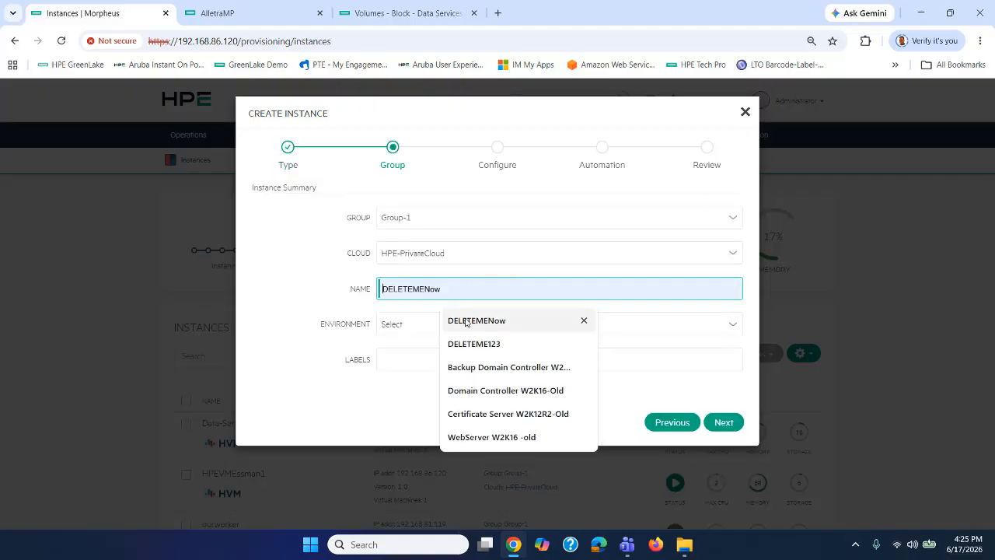
left_click(466, 321)
left_click(712, 424)
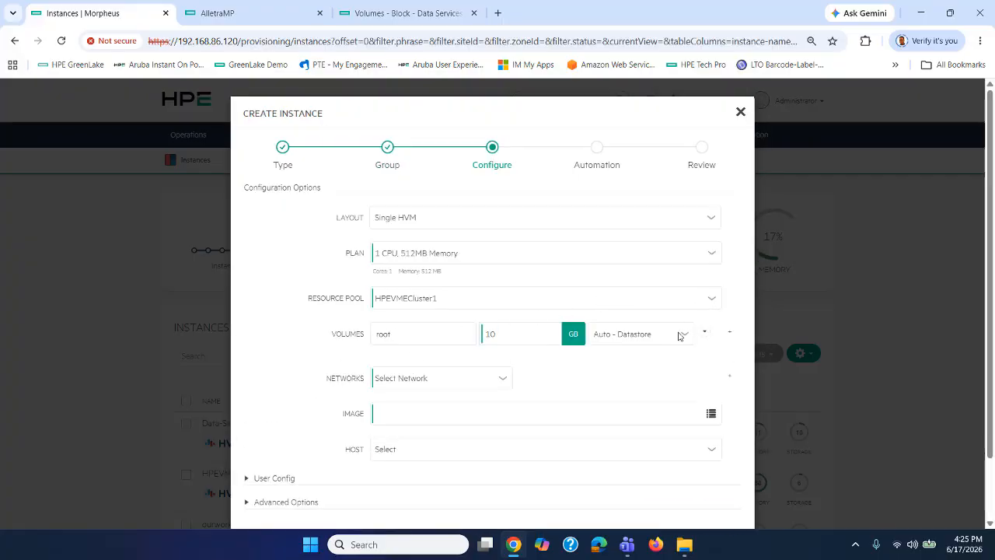
left_click(682, 336)
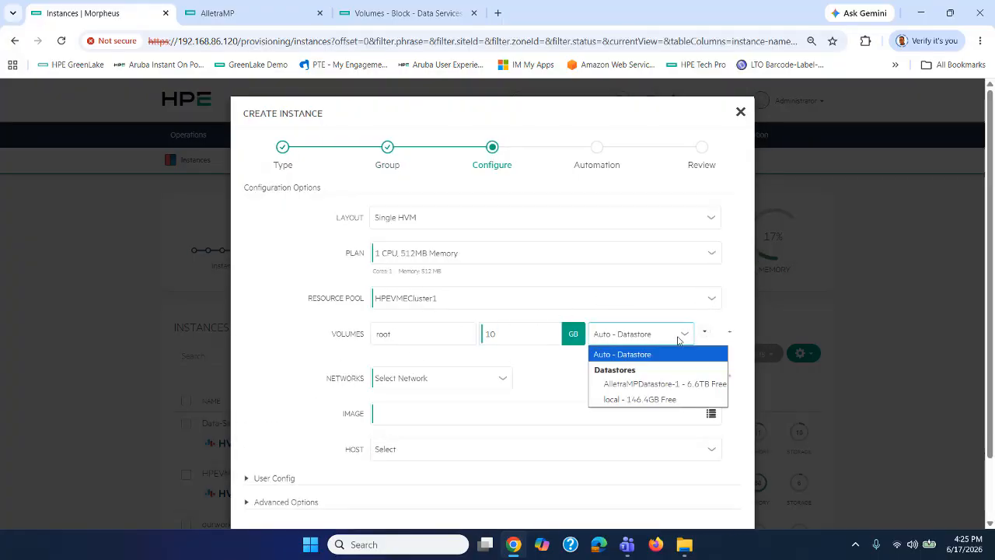
left_click(673, 388)
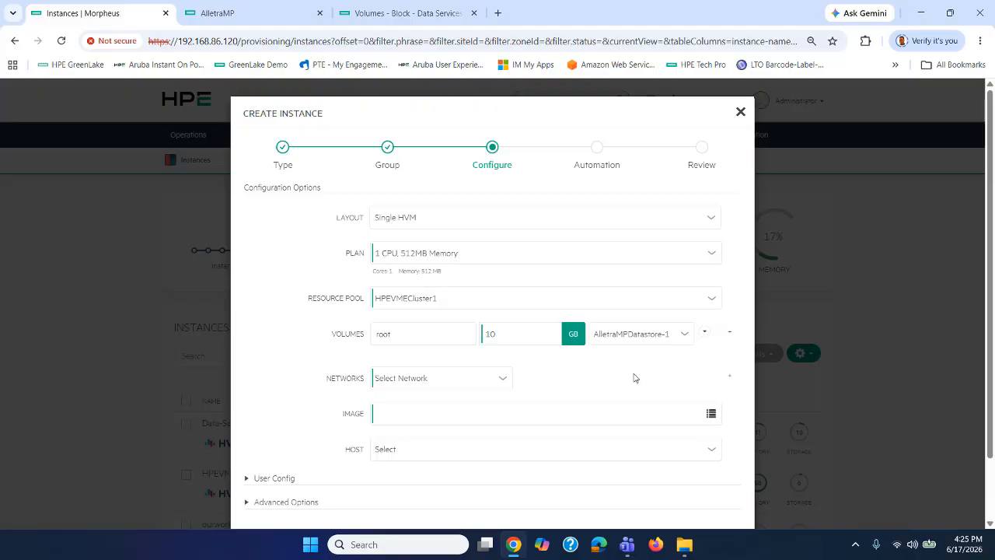
key("Escape")
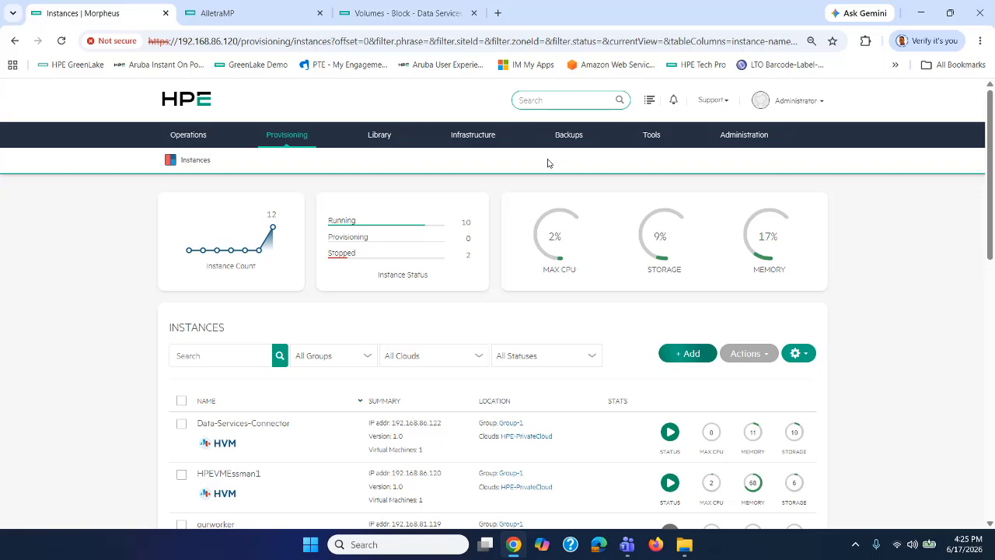
Step: Open StorageServer-1 from the infrastructure's storage servers and examine its system, capacity utilization and ransomware detection summary
mouse_move(458, 136)
left_click(479, 276)
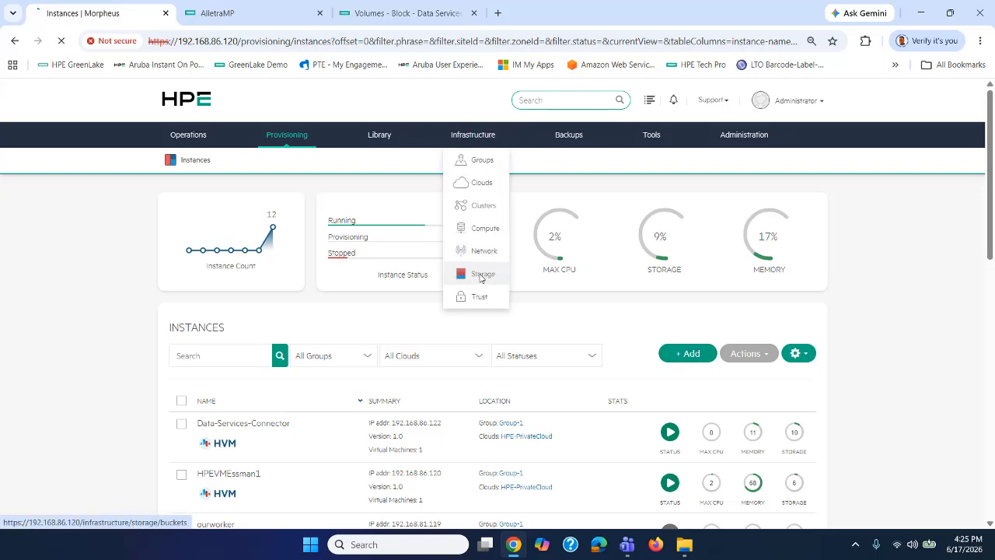
left_click(426, 243)
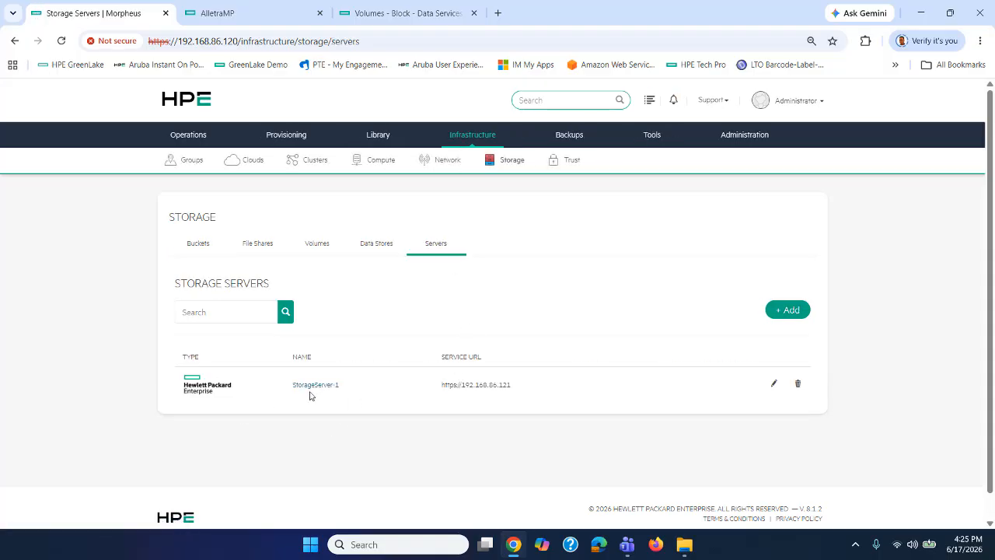
left_click(320, 386)
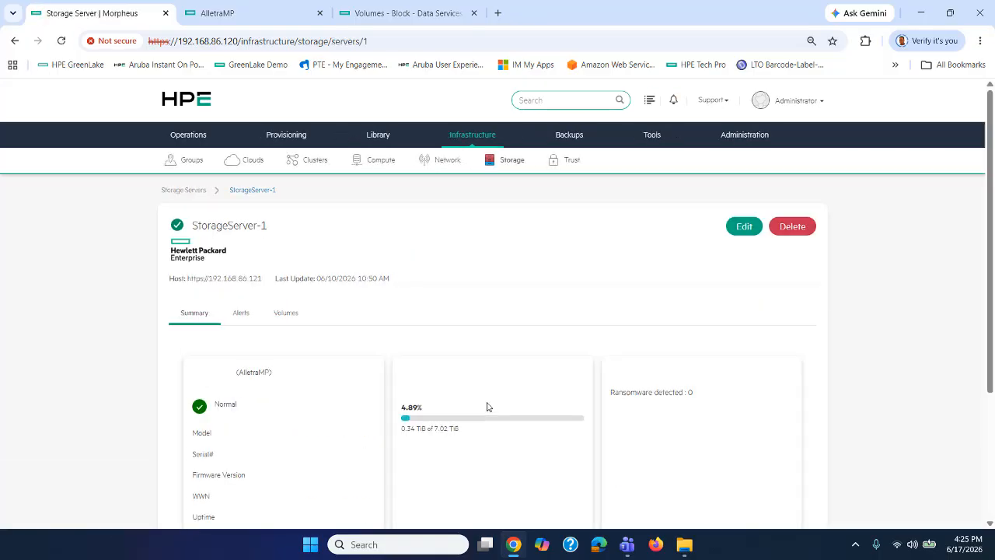
scroll(310, 445, "down", 2)
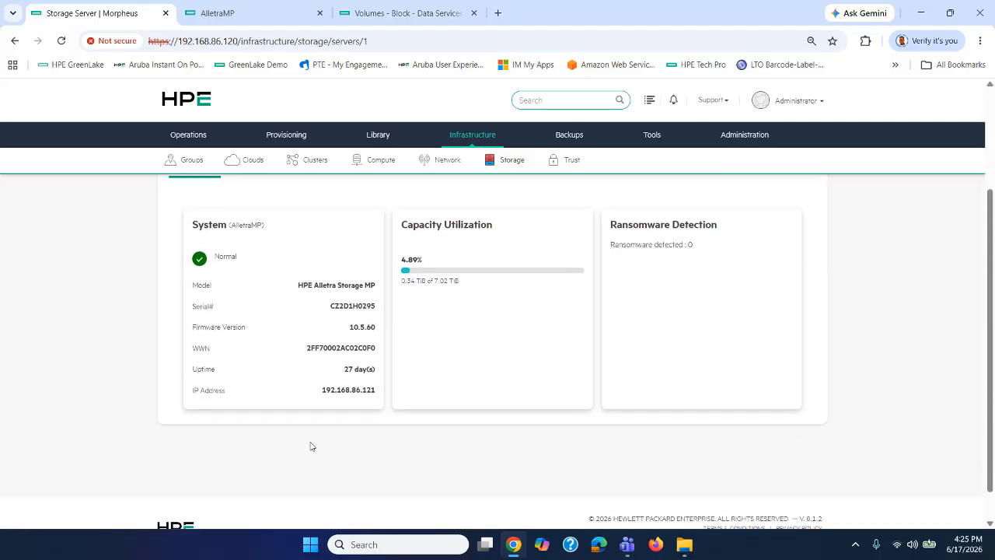
scroll(311, 444, "up", 1)
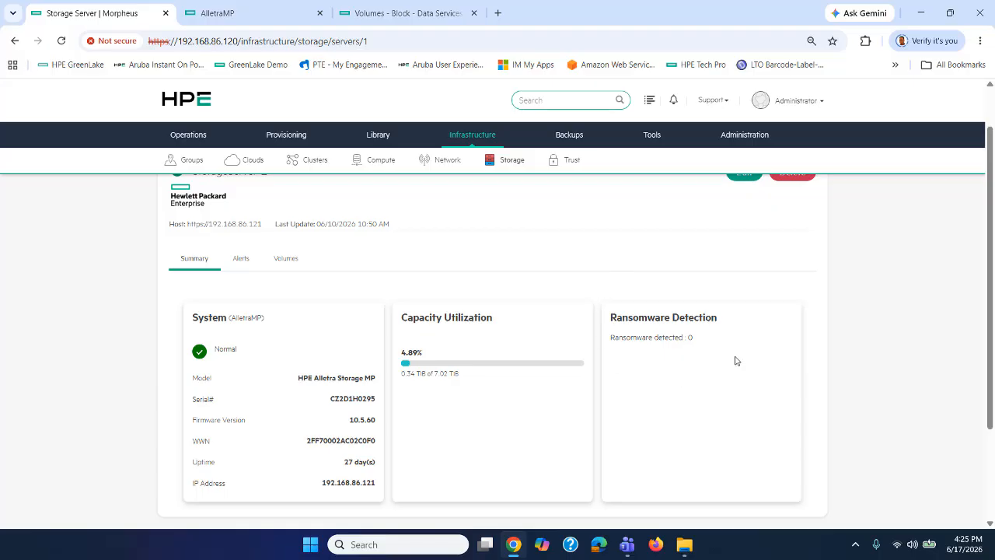
Step: Check StorageServer-1's alerts and volumes, including the ransomware detection option of the Data-Services-Connector volume, without saving changes
left_click(241, 258)
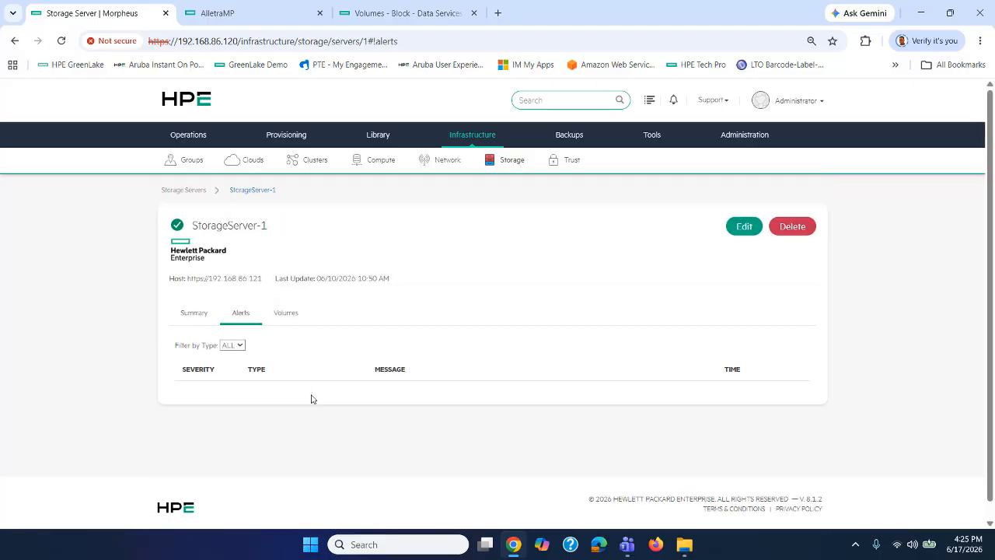
left_click(284, 314)
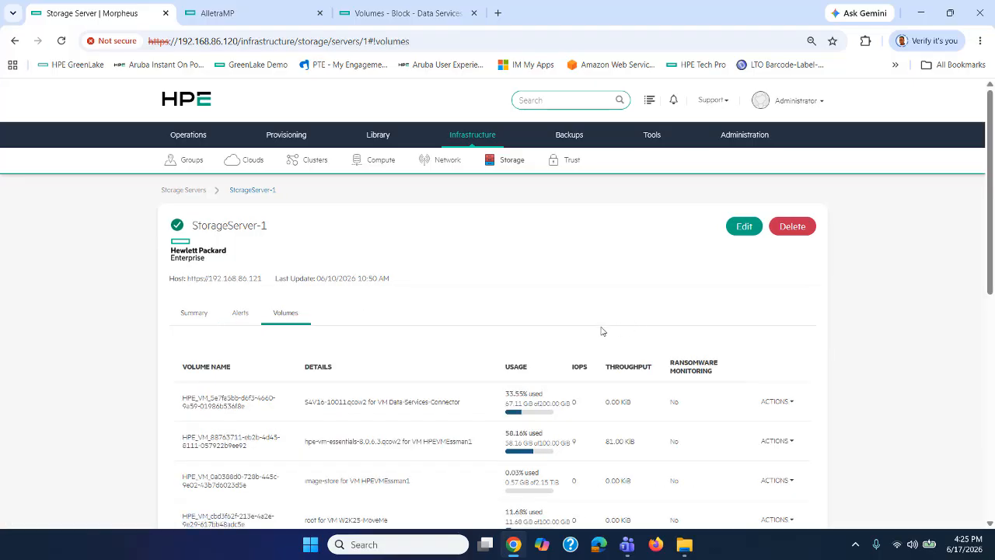
scroll(599, 329, "down", 2)
left_click(769, 273)
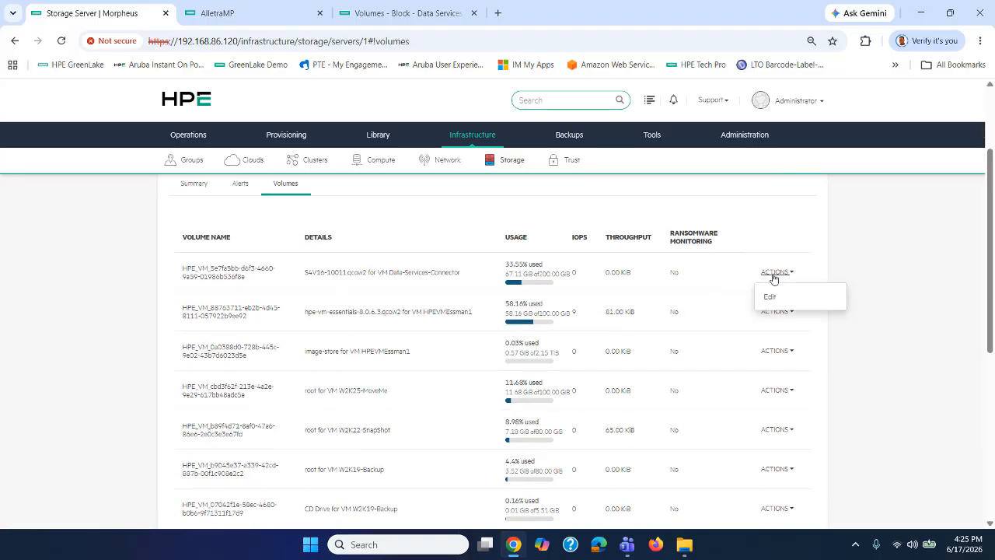
left_click(771, 296)
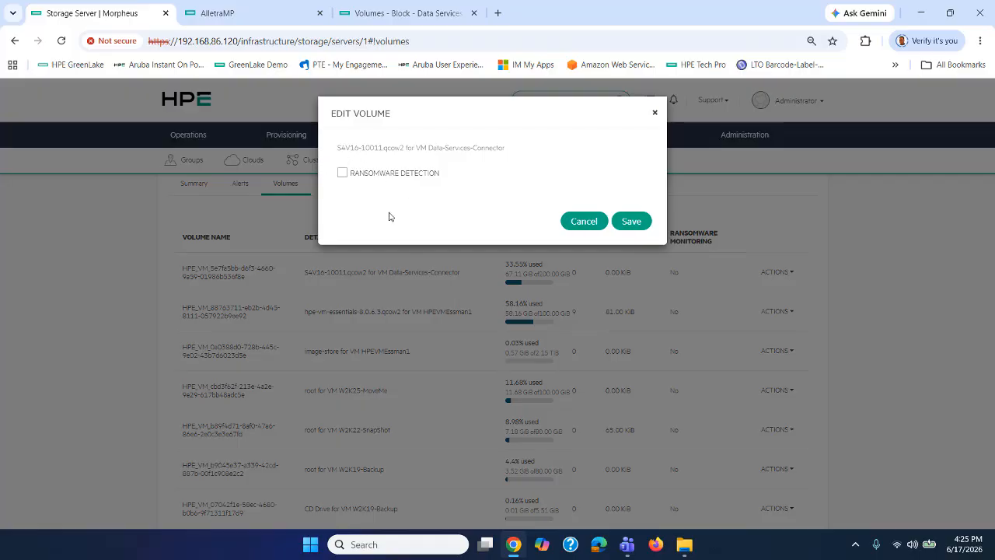
left_click(654, 114)
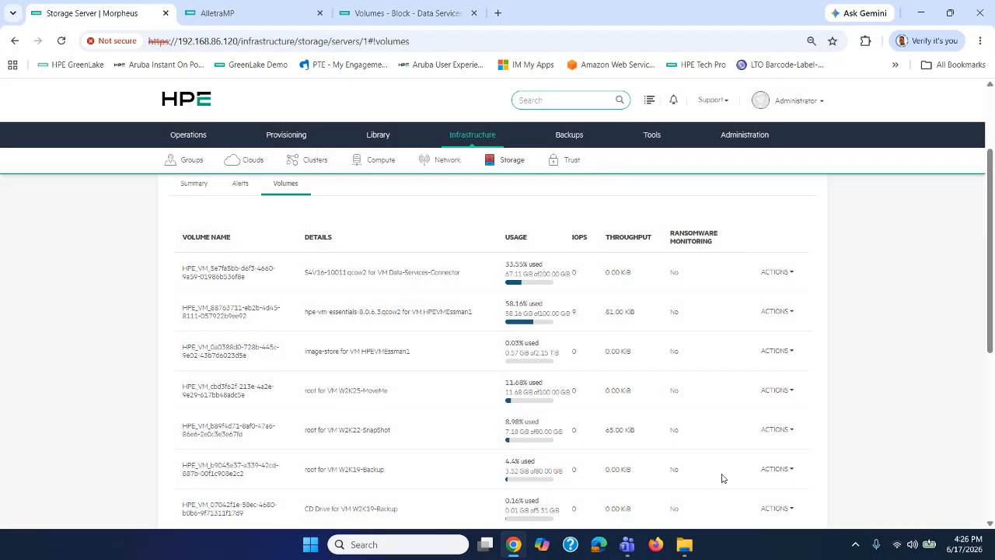
Step: Switch to AlletraMP and open the details of the YouTubeIngramMicr-ST55 virtual volume set
left_click(264, 13)
scroll(326, 246, "up", 2)
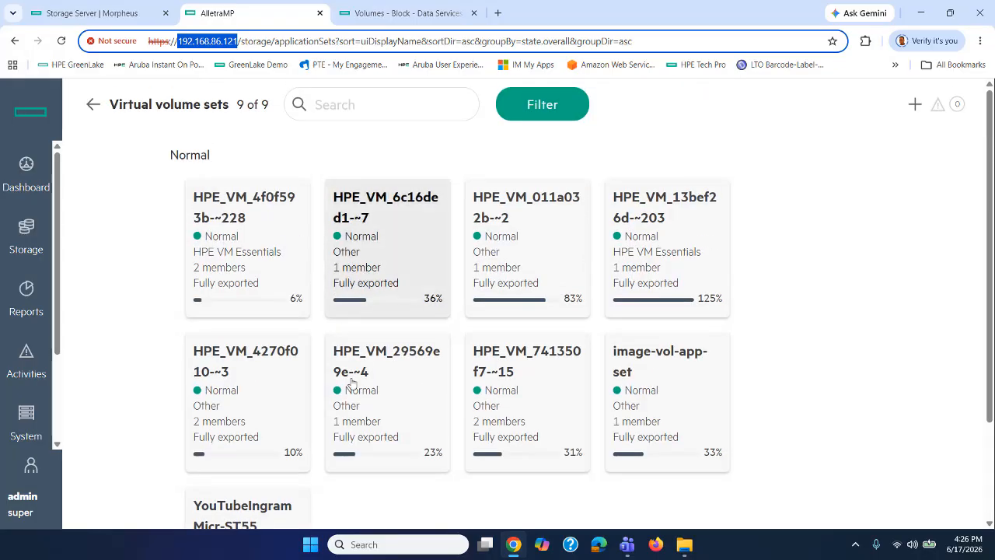
scroll(350, 382, "down", 2)
left_click(242, 404)
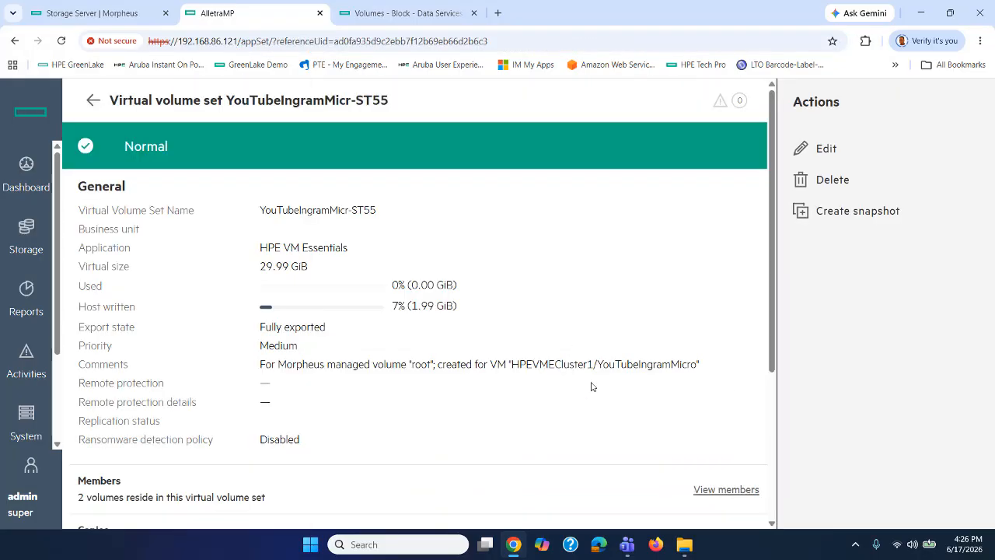
Step: Examine the edit options of the YouTubeIngramMicr-ST55 volume set, toggling its ransomware detection policy on and off, and close without saving
left_click(817, 149)
scroll(557, 282, "down", 7)
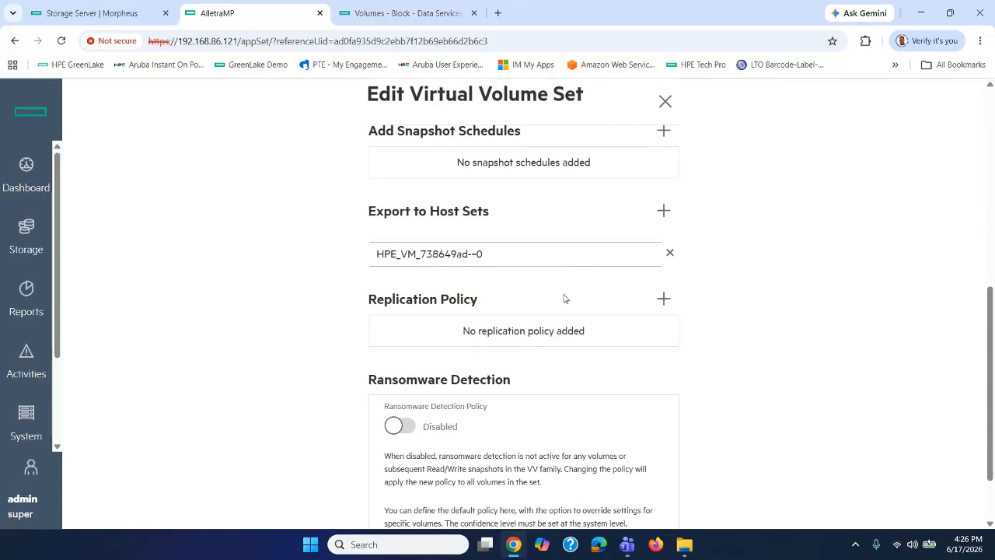
left_click(398, 342)
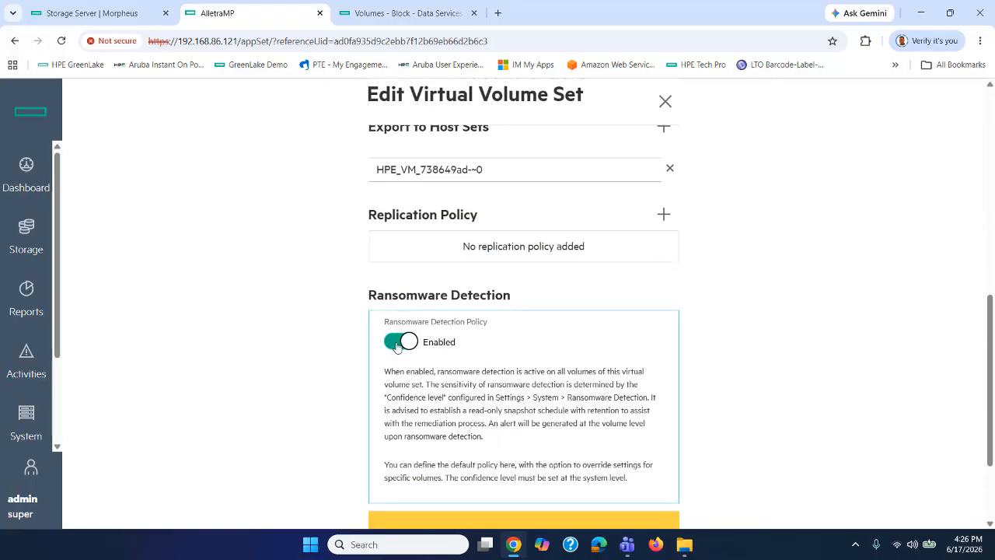
left_click(398, 342)
scroll(771, 350, "up", 8)
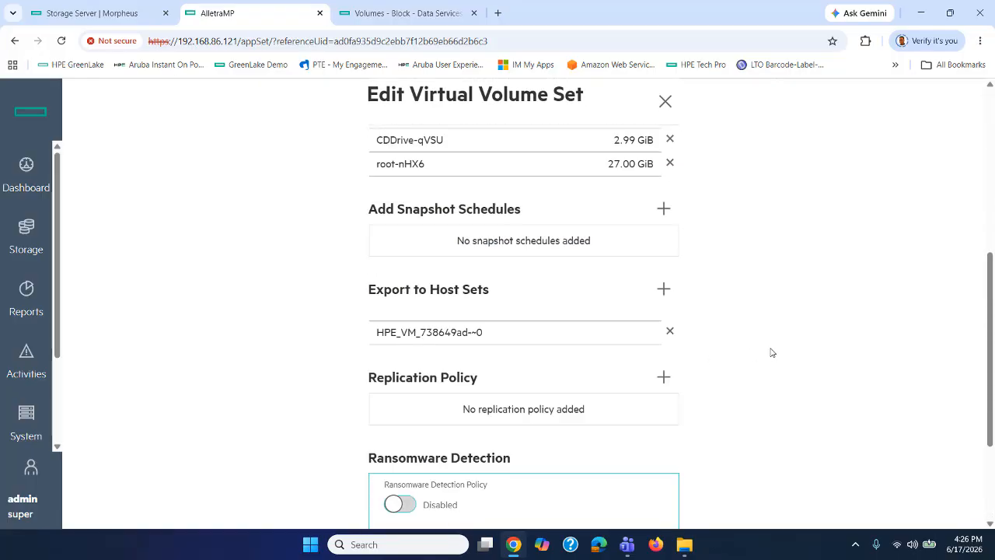
left_click(662, 118)
Step: Switch to the HPE GreenLake block storage console, refresh its volume list and open the YouTubeIngramMicr-ST55 volume set
left_click(381, 12)
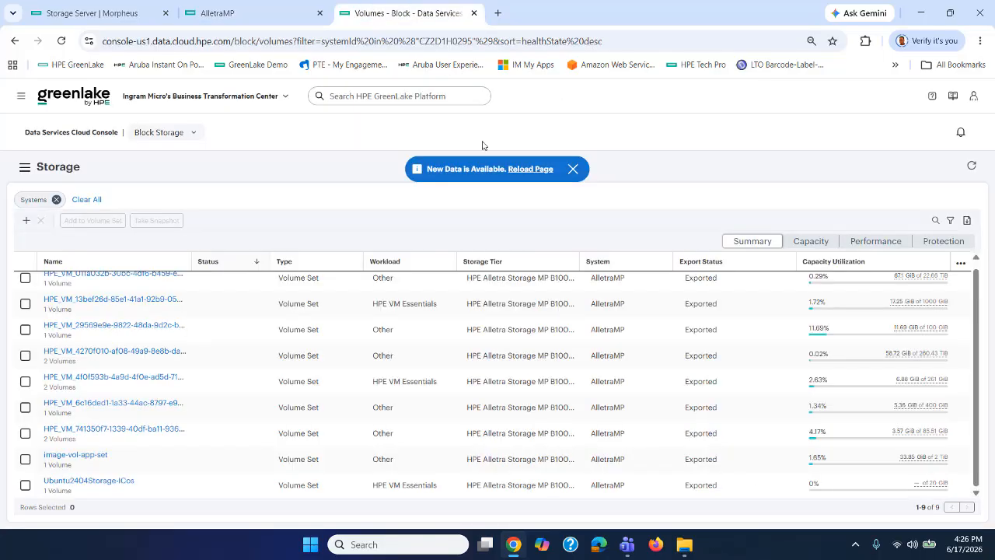
left_click(527, 169)
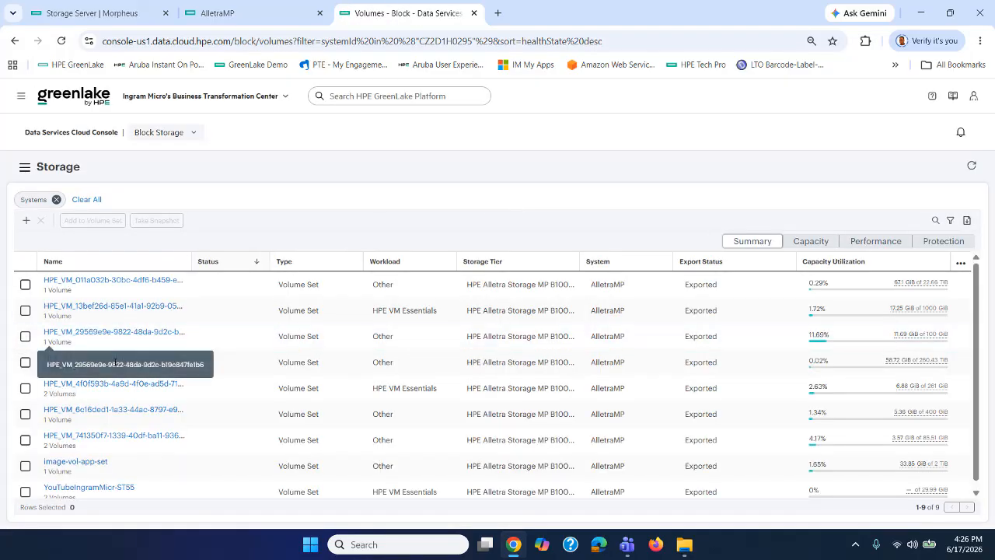
scroll(202, 428, "down", 1)
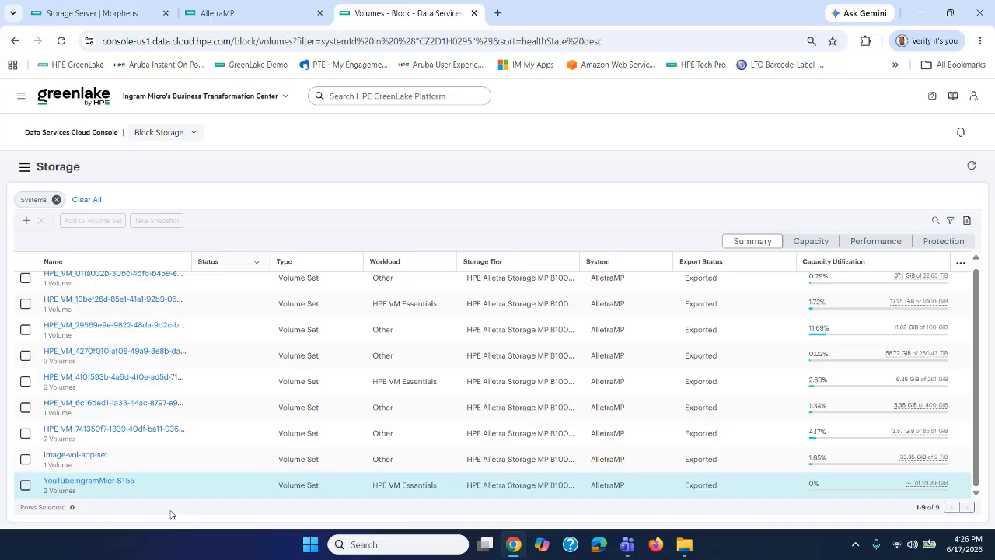
left_click(93, 481)
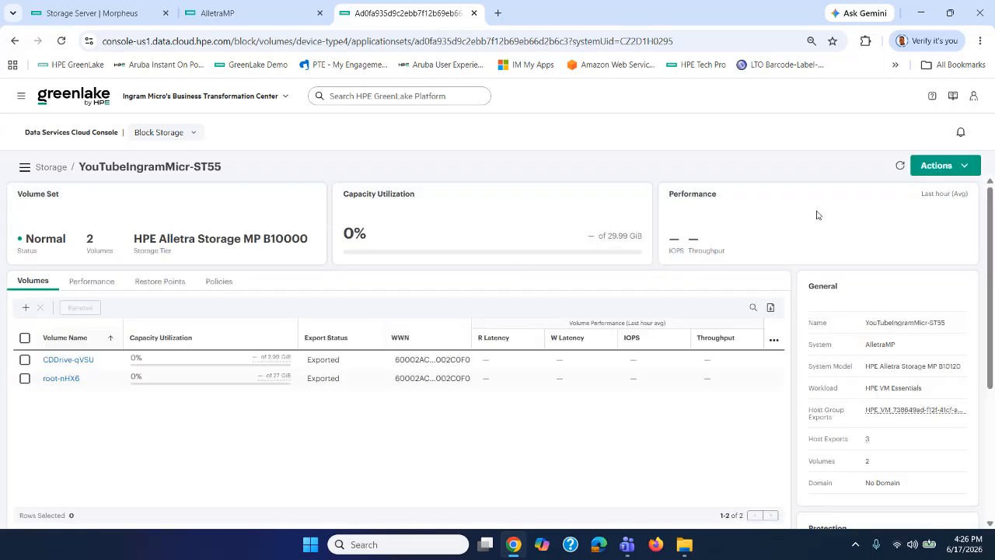
Step: Explore the volume set's ransomware detection, QoS, IOPS limit, throughput limit and limit alert options, and cancel the edit
left_click(932, 167)
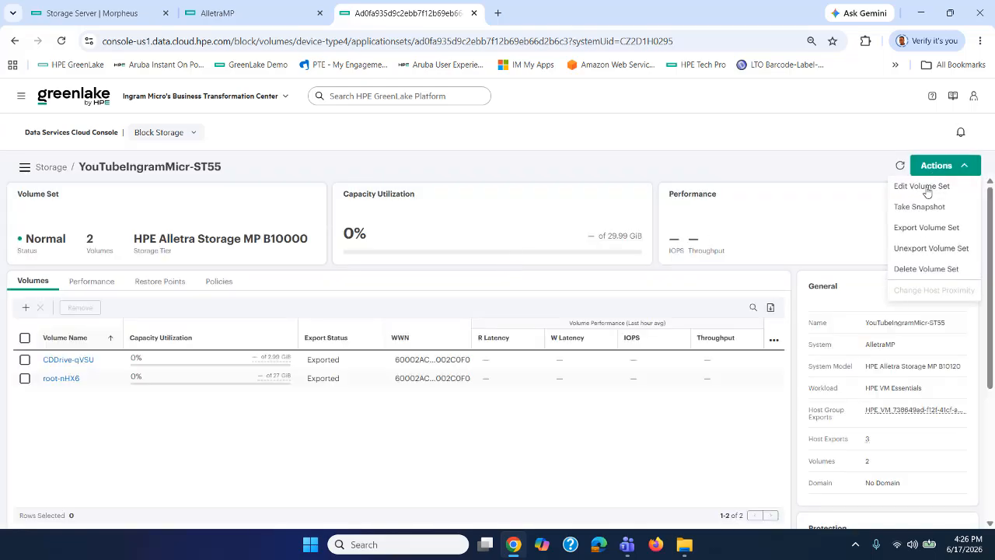
left_click(925, 187)
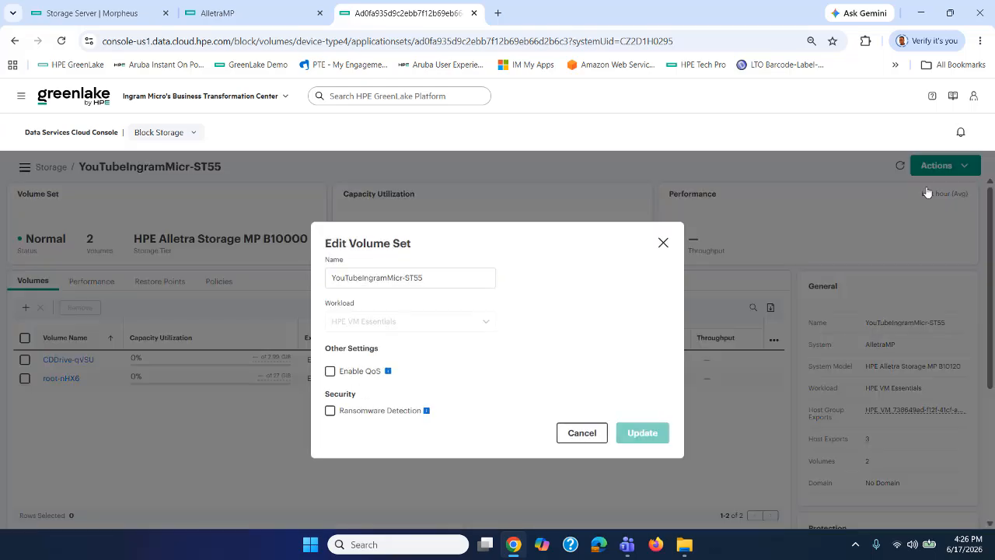
left_click(329, 410)
left_click(329, 399)
left_click(330, 370)
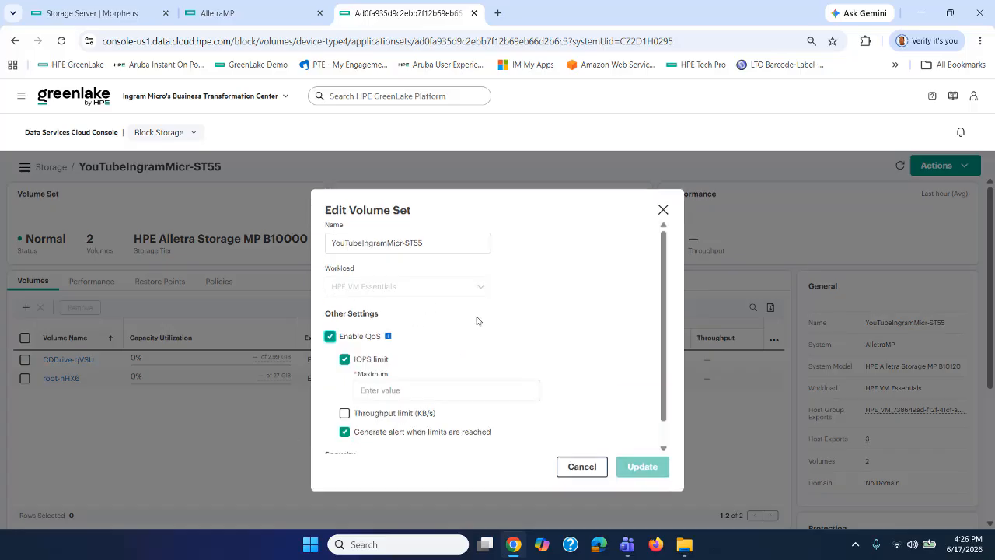
scroll(477, 321, "down", 1)
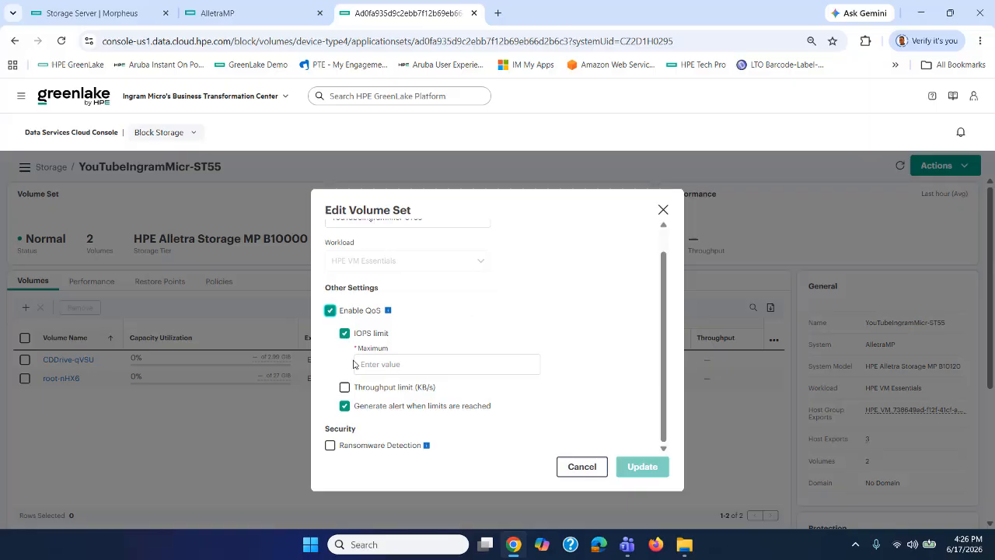
left_click(345, 387)
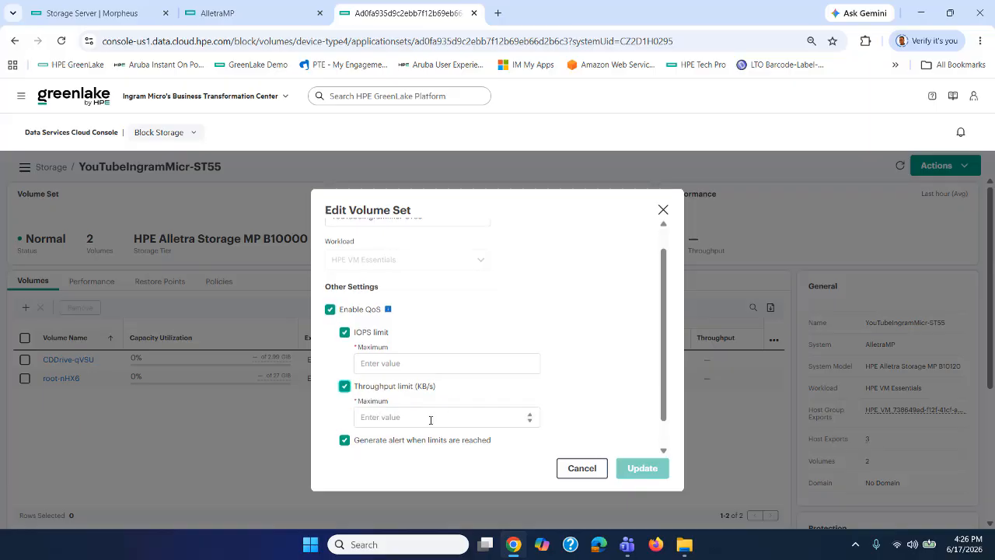
left_click(345, 333)
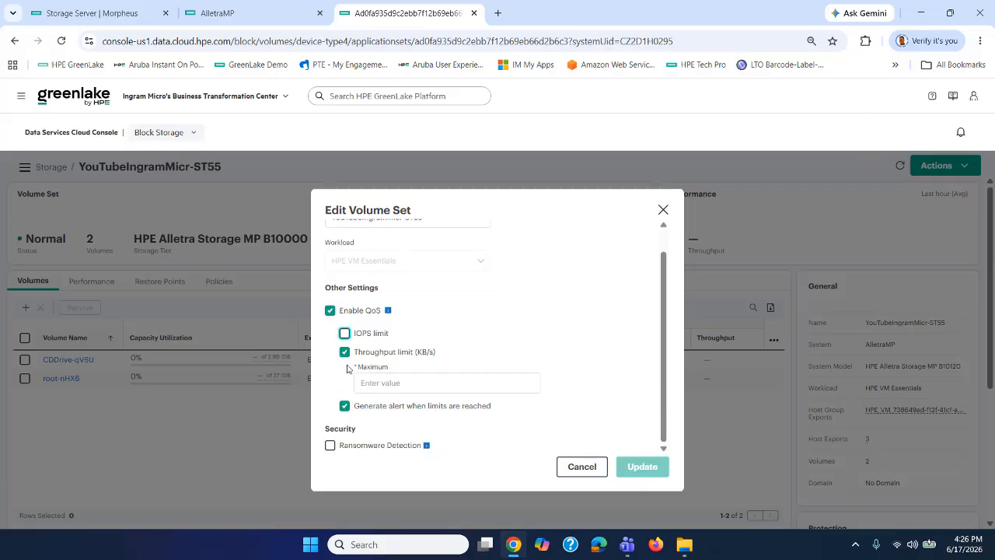
left_click(345, 352)
left_click(344, 388)
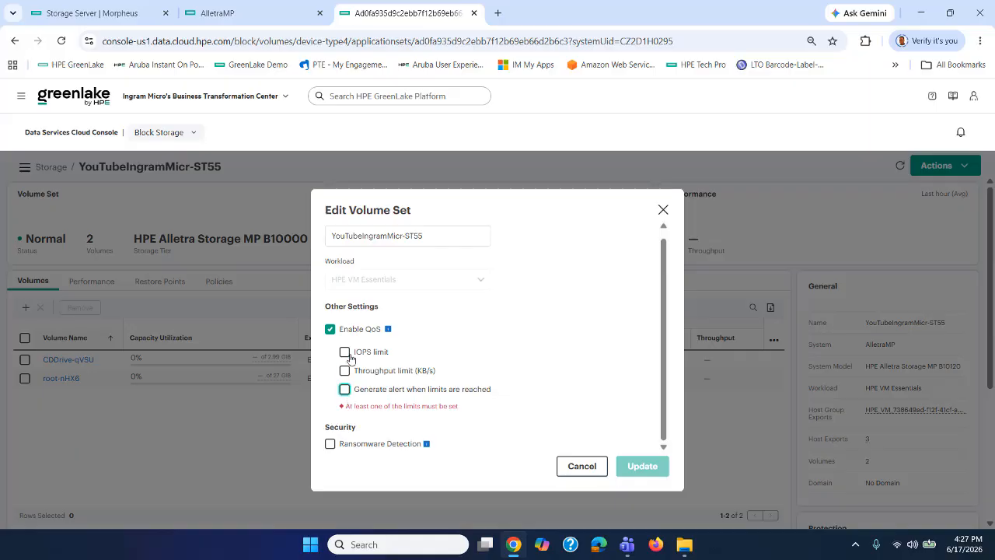
left_click(589, 467)
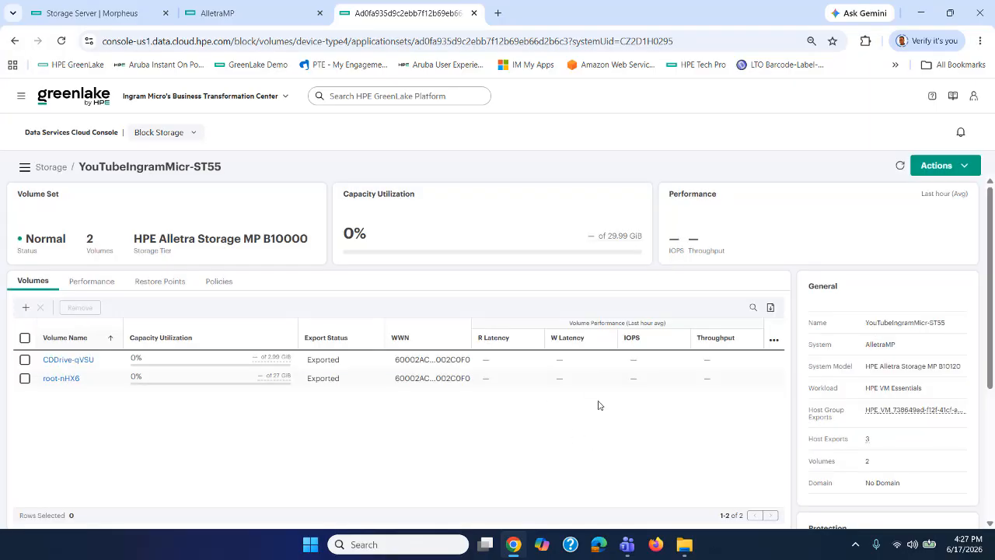
Step: Switch back to Morpheus and open the list of provisioned instances
left_click(113, 9)
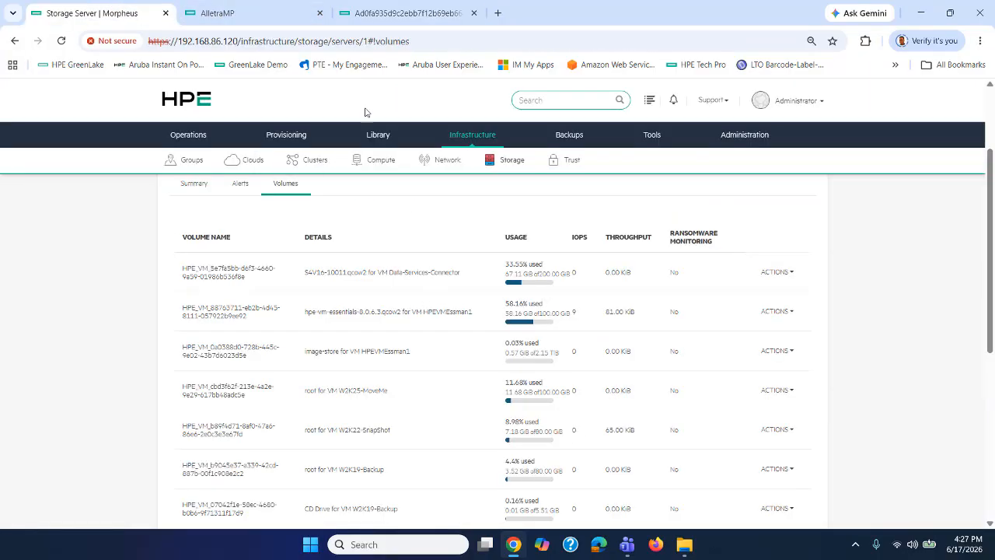
left_click(292, 160)
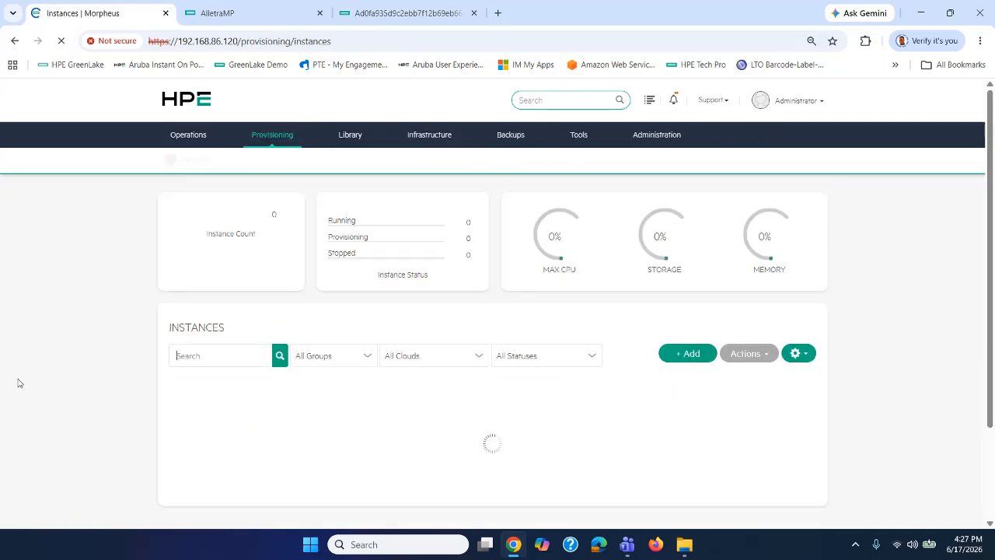